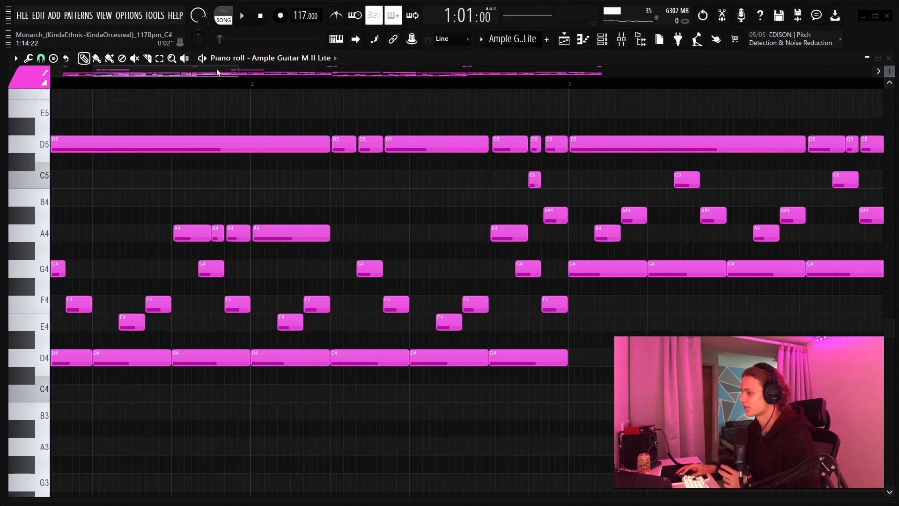
Step: Select the opening E4–F4–G4 pattern with its D4 notes in bar 1, and its repetitions through bar 2
scroll(156, 88, down, 2)
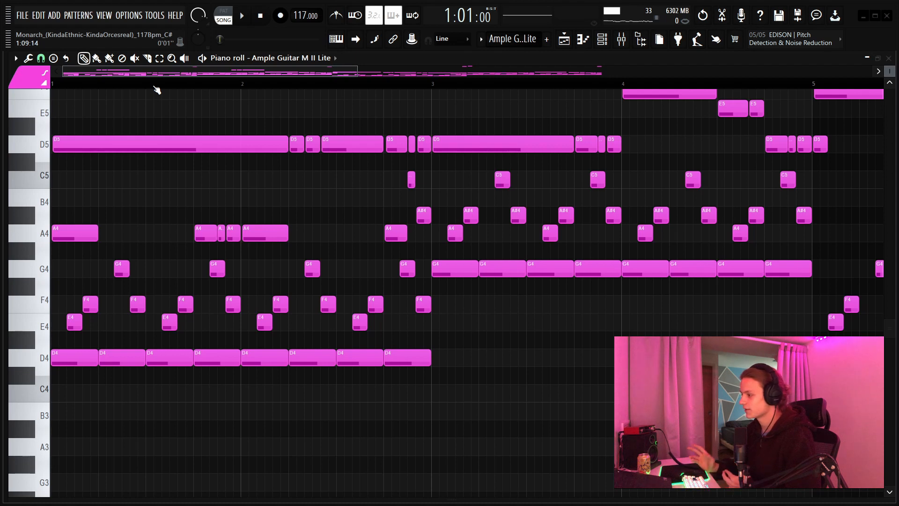
scroll(123, 77, up, 4)
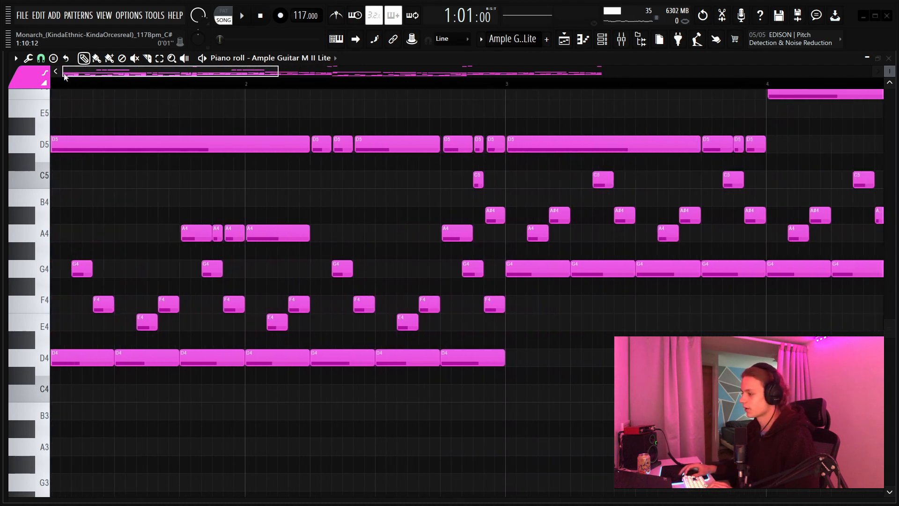
drag(170, 264, 51, 382)
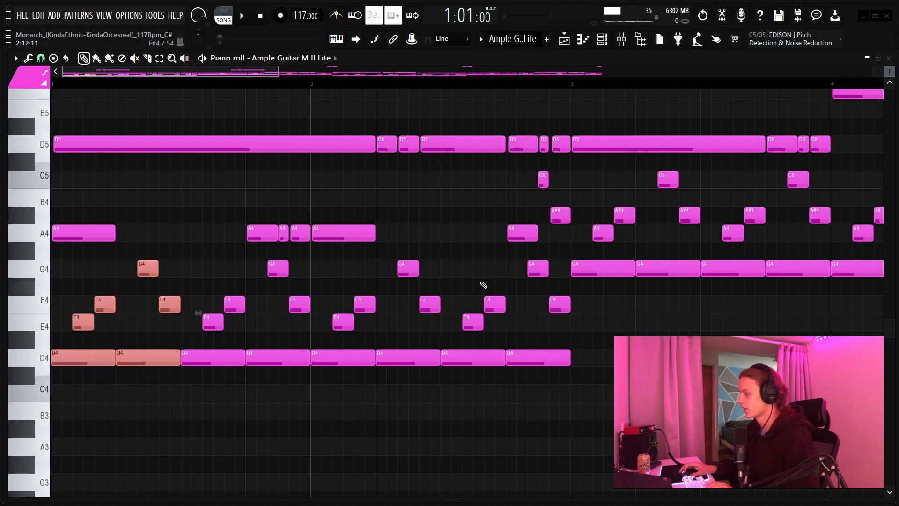
drag(568, 261, 203, 375)
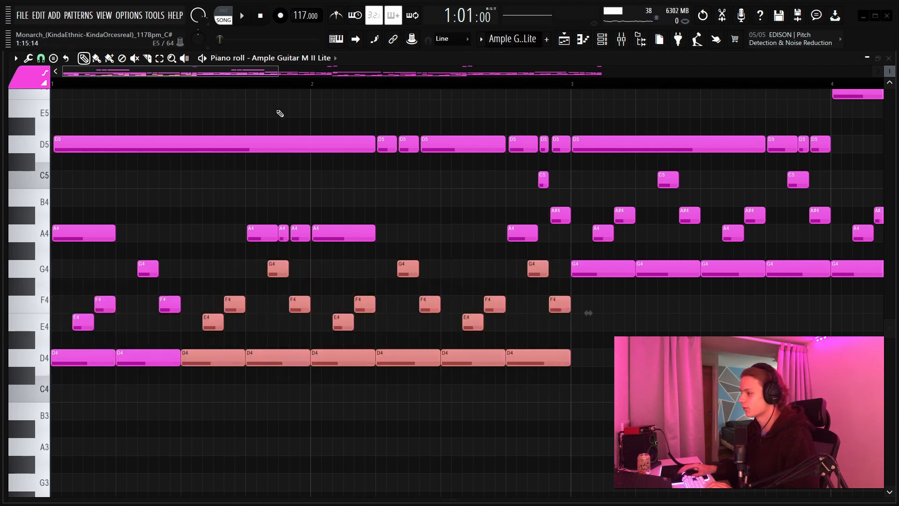
Step: Select the whole lower D4-to-G4 pattern across the first two bars, and clear the selection
scroll(220, 85, down, 5)
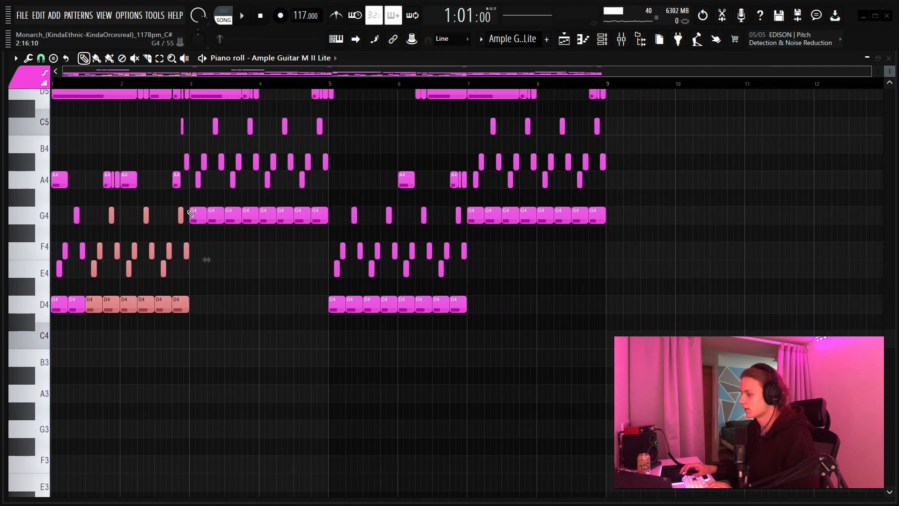
drag(191, 209, 51, 330)
scroll(281, 290, up, 3)
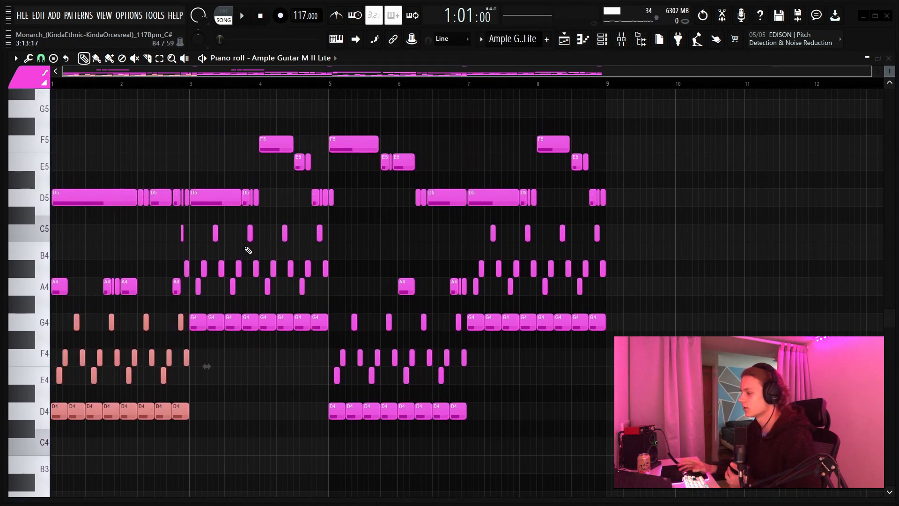
scroll(188, 85, up, 5)
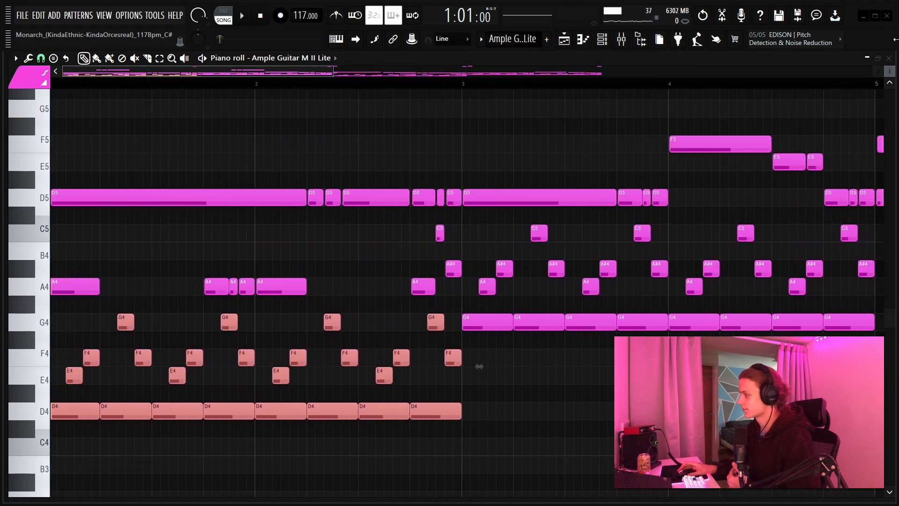
scroll(375, 84, down, 4)
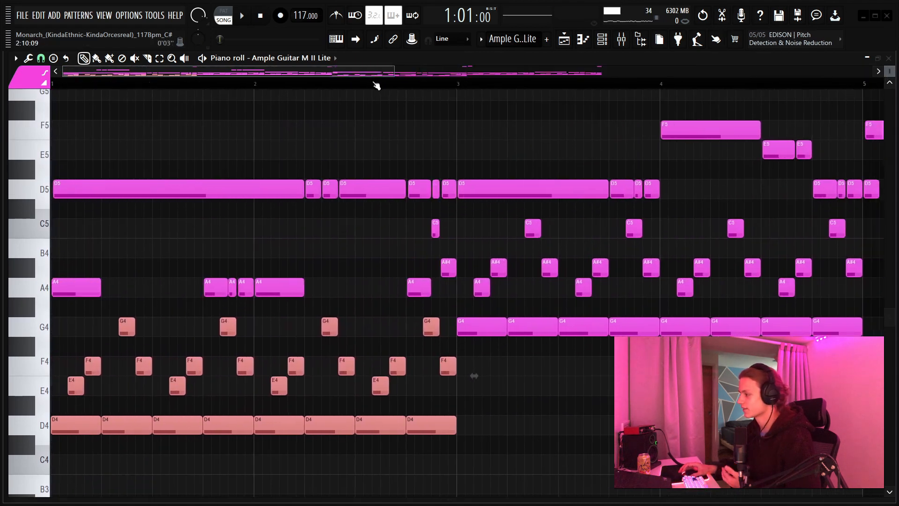
ctrl+click(316, 139)
scroll(316, 139, down, 2)
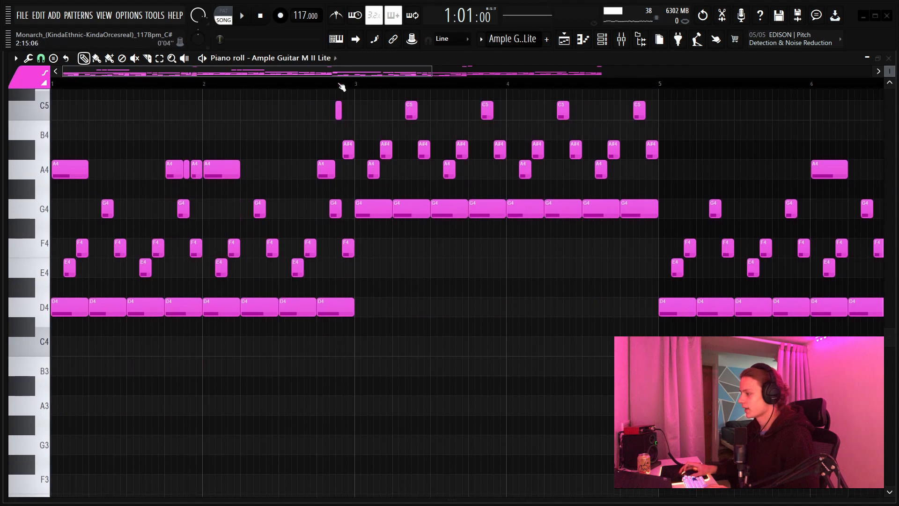
Step: Select the group of three short D5 notes at the end of bar 2
scroll(341, 85, up, 4)
scroll(328, 171, up, 5)
scroll(287, 83, up, 3)
scroll(276, 178, down, 4)
drag(275, 179, 402, 197)
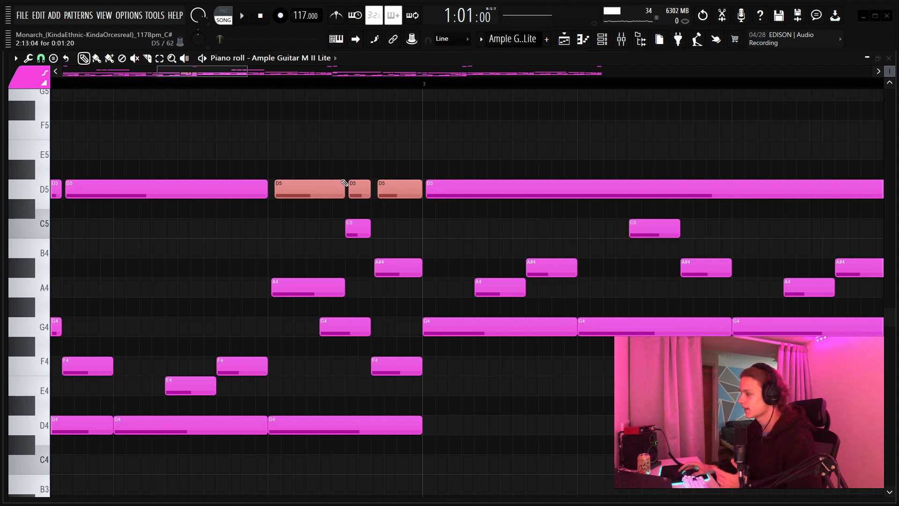
Step: Select the second and third of the short D5 notes closing bar 2 one at a time to compare their timing
click(359, 183)
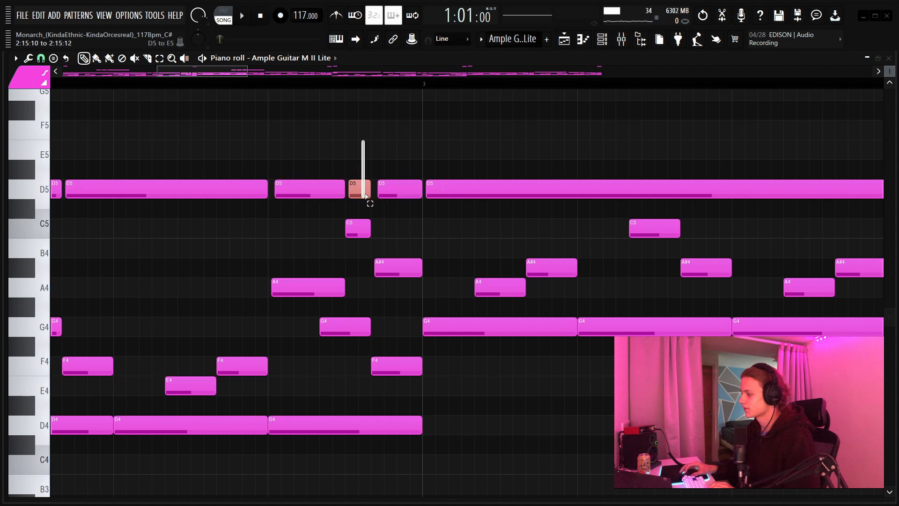
click(328, 171)
right_click(352, 169)
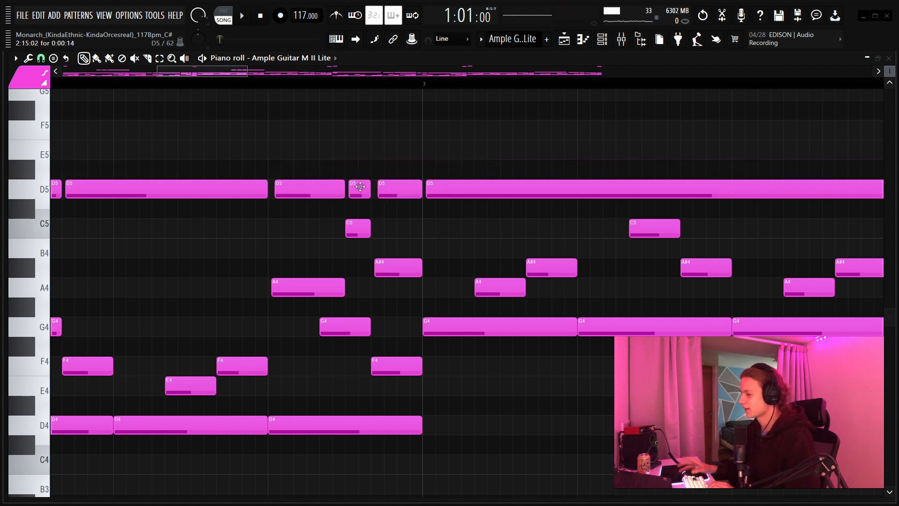
drag(386, 170, 398, 214)
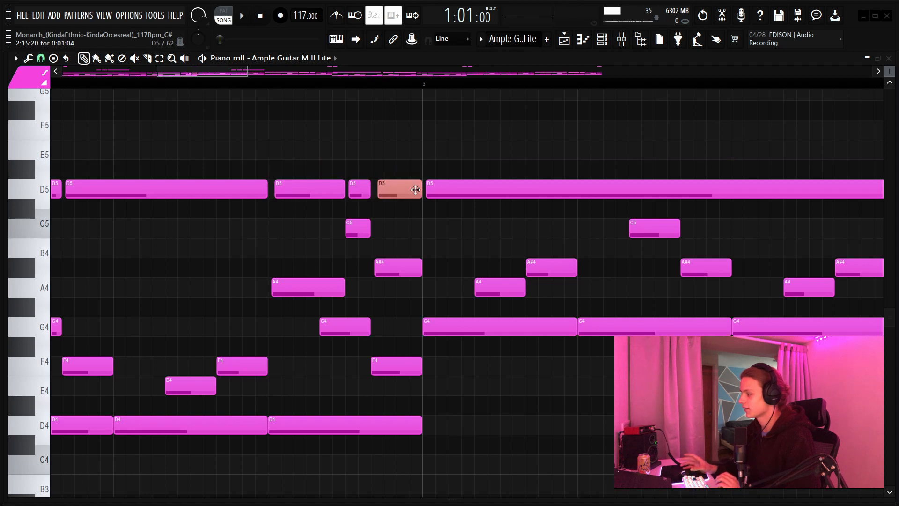
Step: Select the short D5 notes at the end of bar 3 and those at the end of bar 4
scroll(263, 84, down, 4)
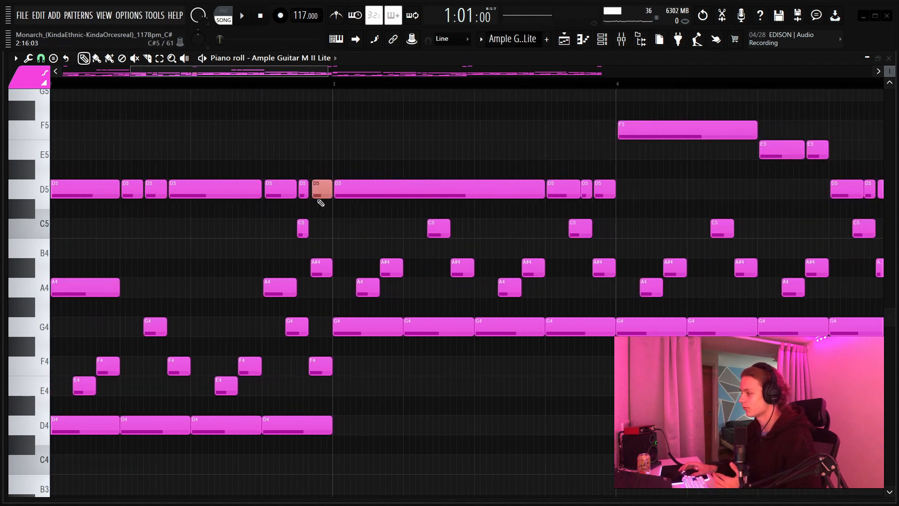
scroll(321, 94, down, 3)
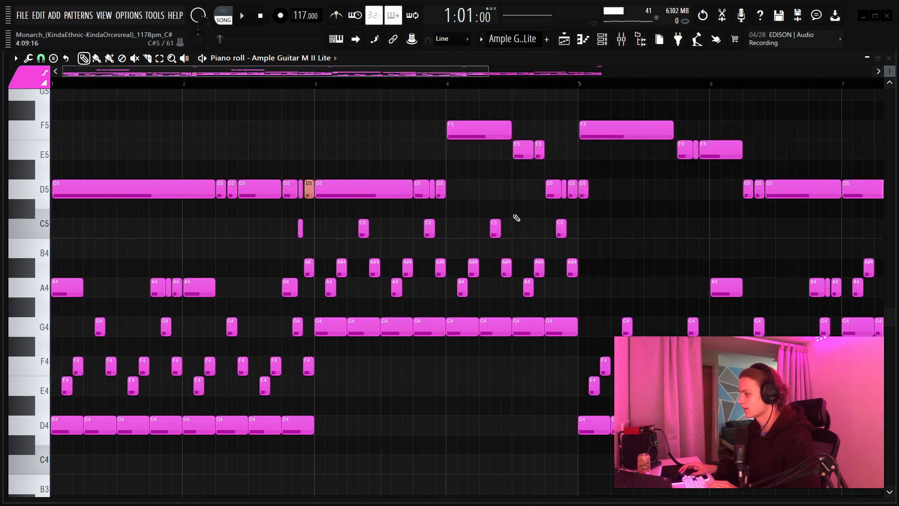
drag(468, 202, 420, 159)
drag(566, 181, 558, 204)
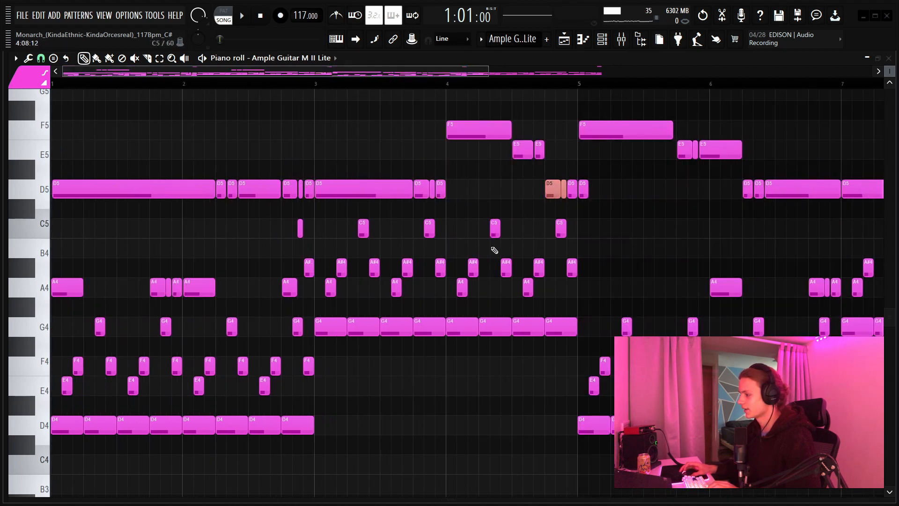
Step: Select the three short A4 notes at the end of bar 1, and the long opening D5 note
drag(183, 258, 154, 297)
scroll(170, 89, up, 4)
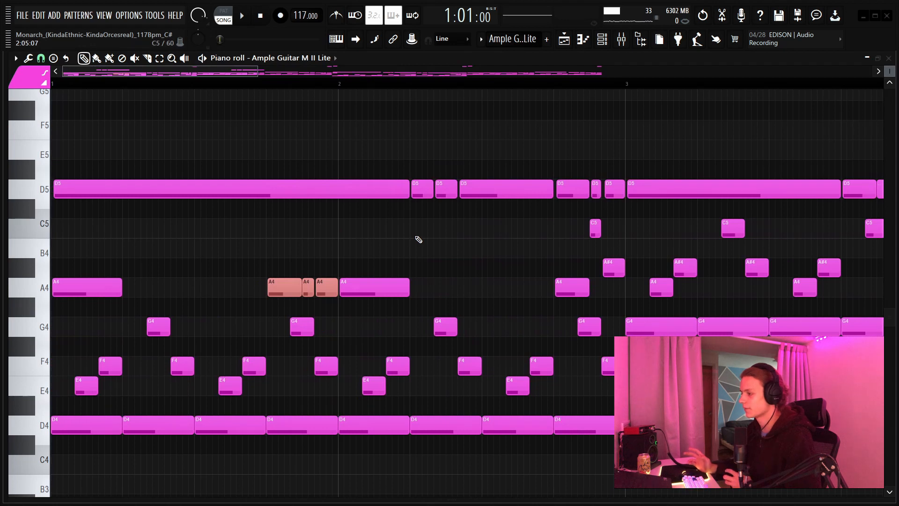
scroll(419, 239, down, 3)
click(223, 137)
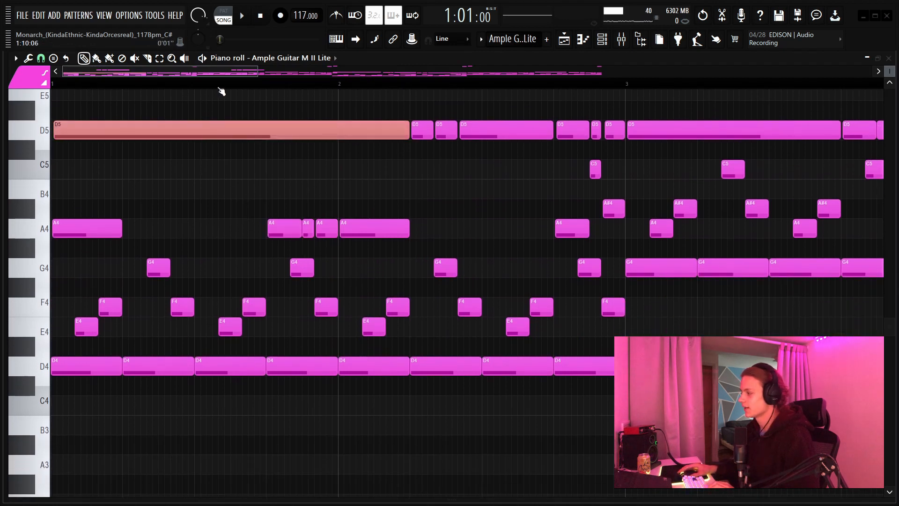
Step: Select the two short D5 notes and the longer D5 that follow the opening note in bar 2
scroll(222, 90, down, 3)
scroll(333, 241, up, 3)
scroll(303, 84, up, 4)
drag(375, 245, 305, 259)
Step: Compare the repeated D5 groups that close bars 3 and 4 by selecting them
scroll(437, 84, down, 4)
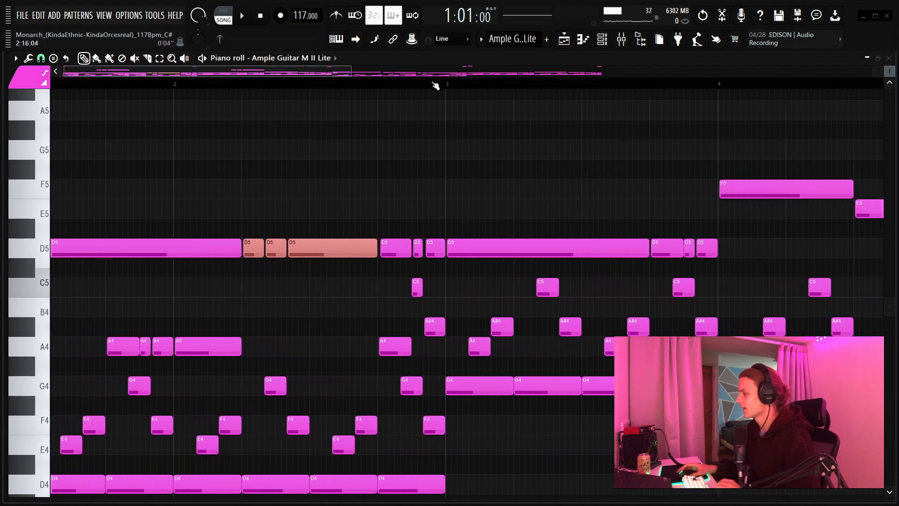
drag(545, 220, 664, 215)
drag(647, 252, 696, 256)
scroll(321, 83, down, 3)
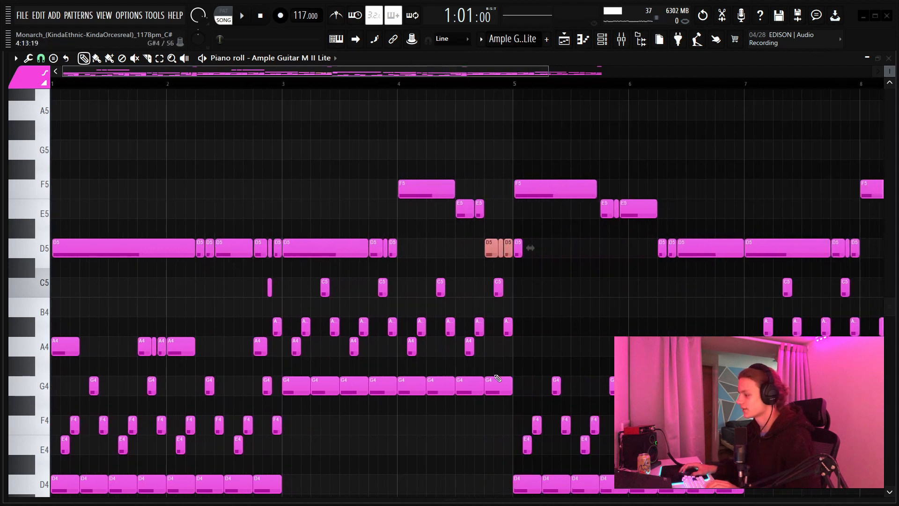
Step: Select the row of G4 bass notes across bars 3 and 4
drag(498, 414, 297, 358)
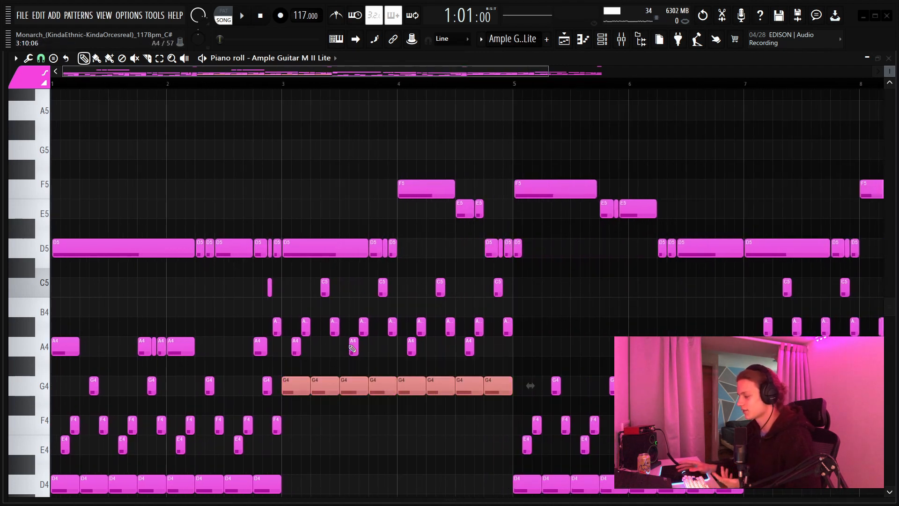
scroll(323, 84, down, 3)
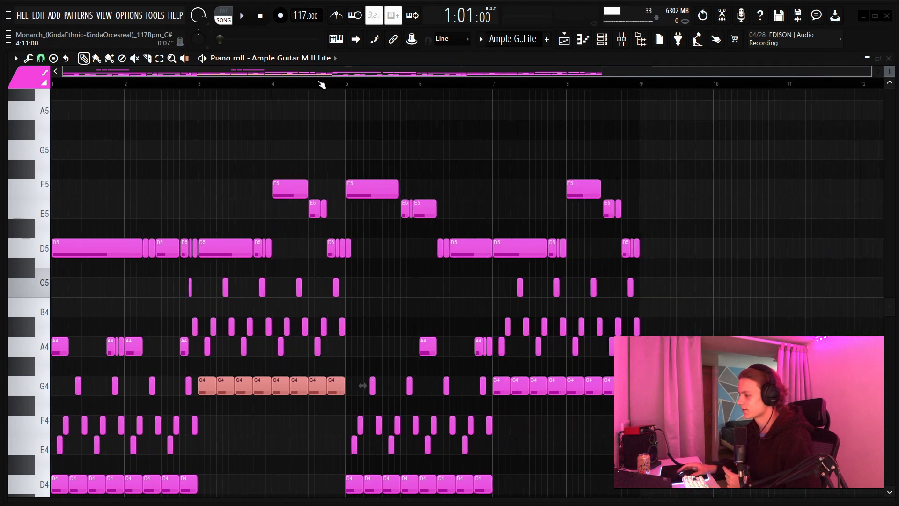
scroll(321, 83, up, 2)
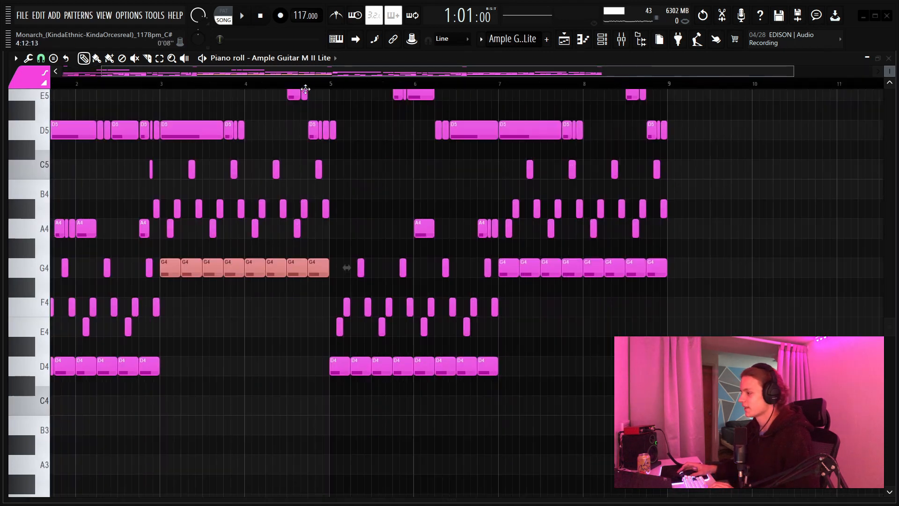
Step: Compare the upper melody phrases by selecting the D5 notes of bars 1–2 and the F5–E5 phrases in bar 4 and bars 5–6
drag(331, 180, 431, 218)
scroll(195, 84, down, 2)
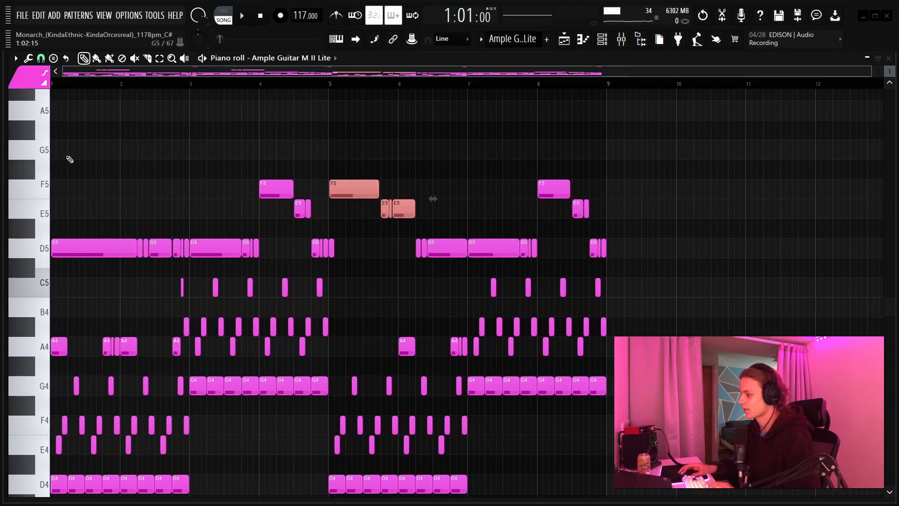
drag(161, 221, 41, 263)
drag(247, 179, 310, 216)
drag(334, 160, 436, 218)
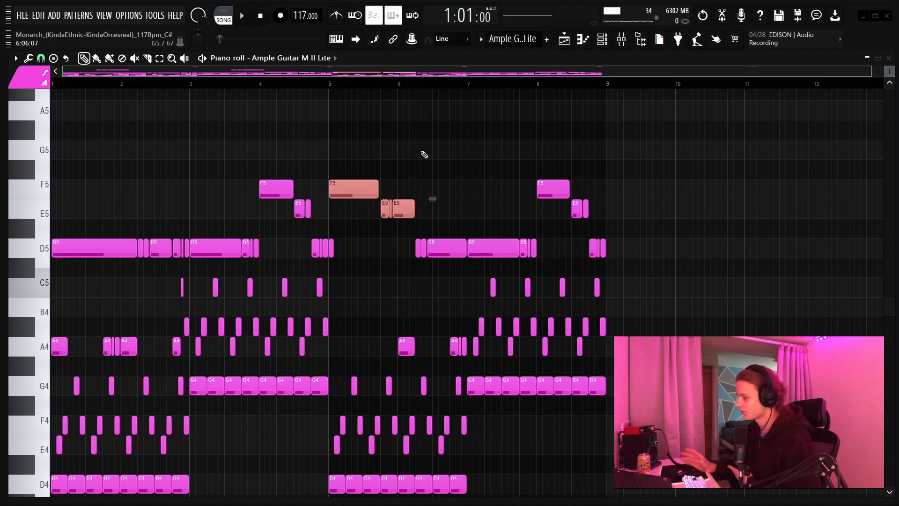
Step: Reduce the height of the note rows to examine the highest notes, and audition the F7 key
scroll(466, 287, down, 4)
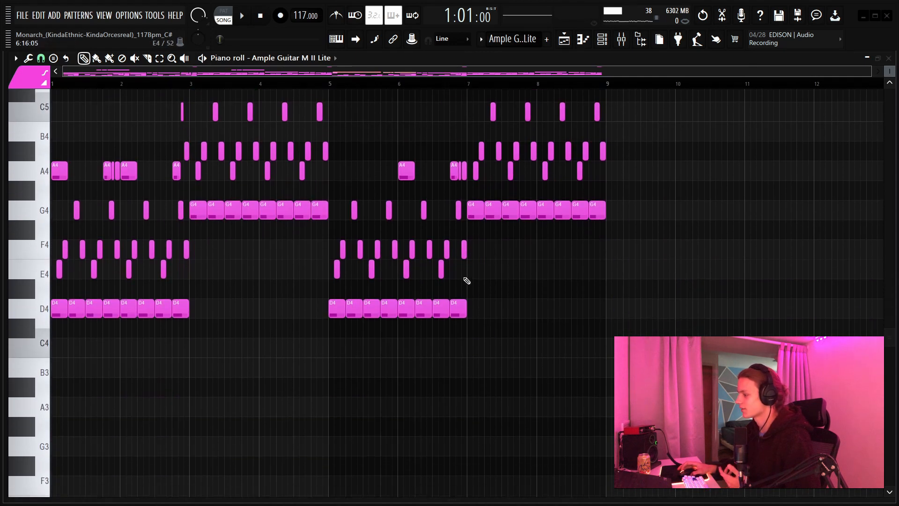
scroll(473, 358, up, 4)
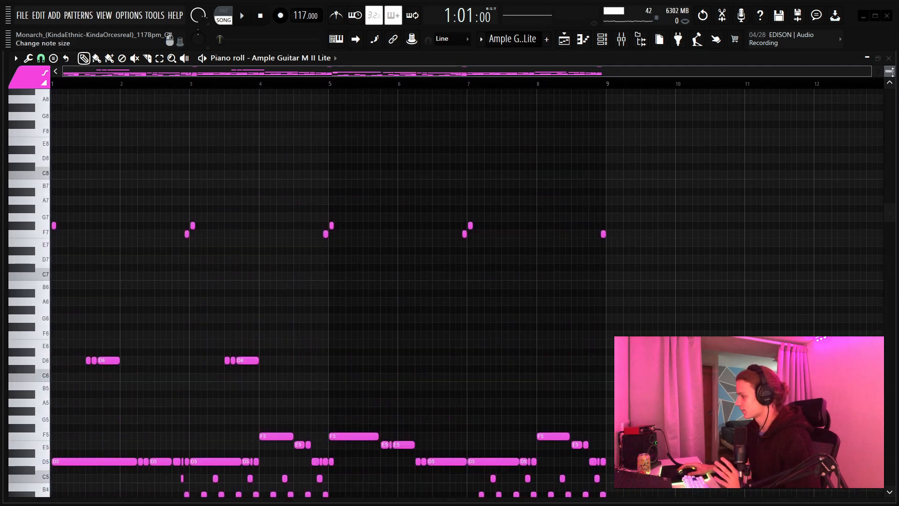
drag(890, 71, 890, 67)
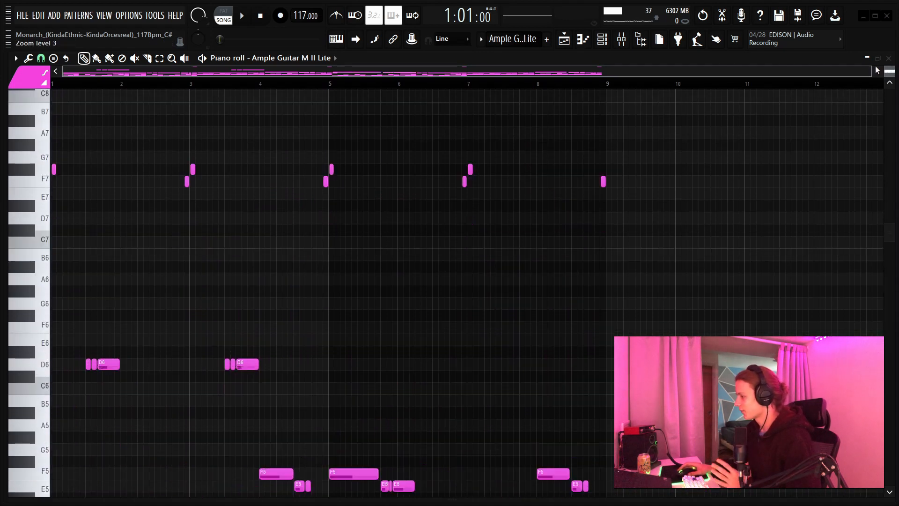
scroll(187, 84, up, 4)
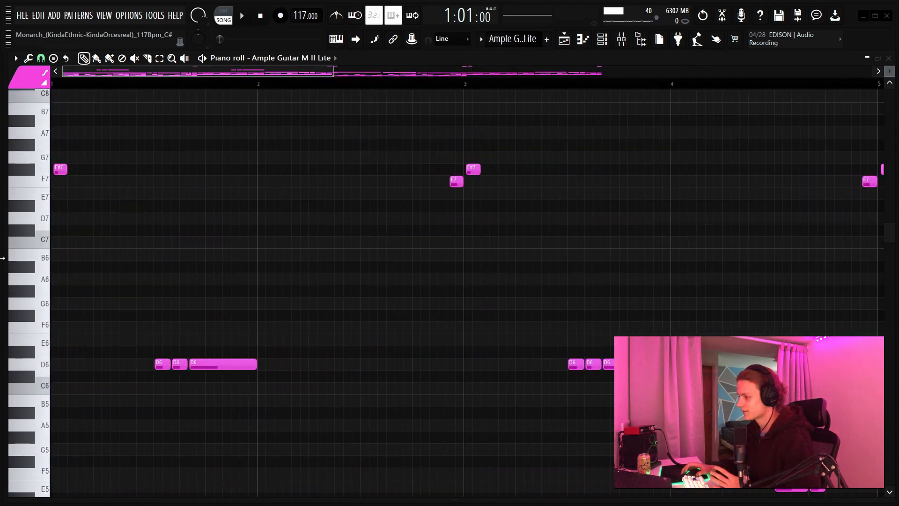
scroll(34, 263, up, 2)
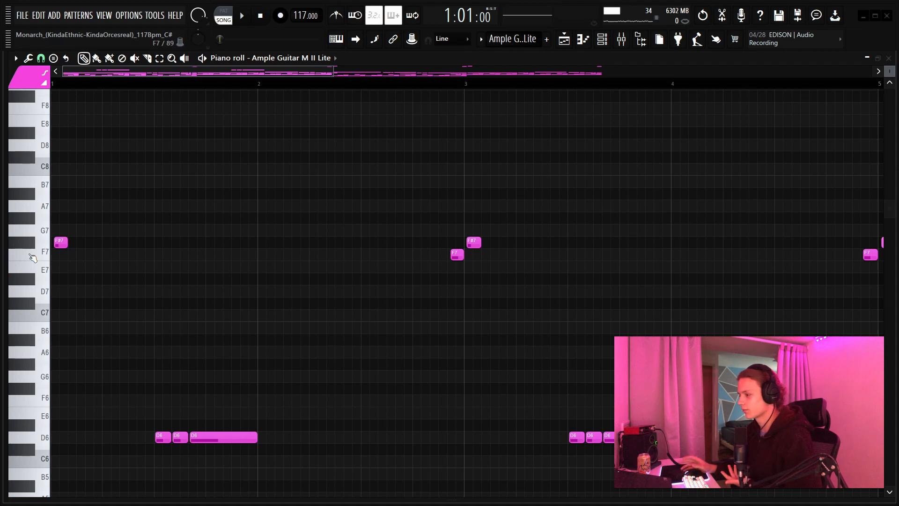
click(32, 257)
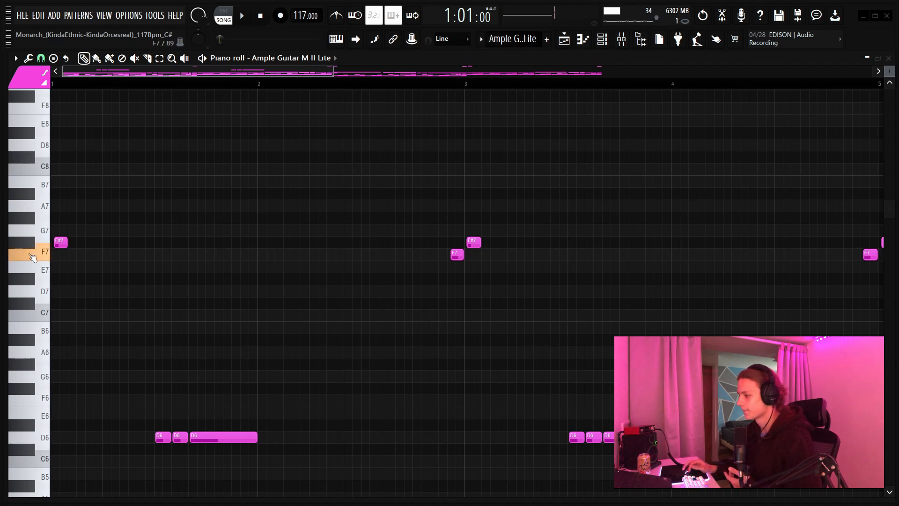
Step: Select the F7 and F#7 notes around the start of bar 3
scroll(373, 87, down, 2)
scroll(380, 159, down, 3)
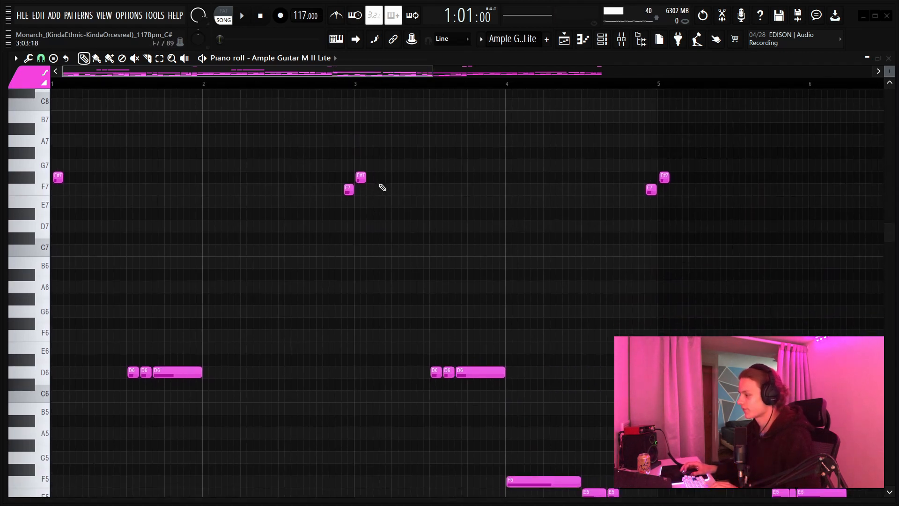
drag(370, 175, 294, 198)
Step: Select the row of D4 notes in the first two bars, and clear the selection
scroll(346, 206, down, 10)
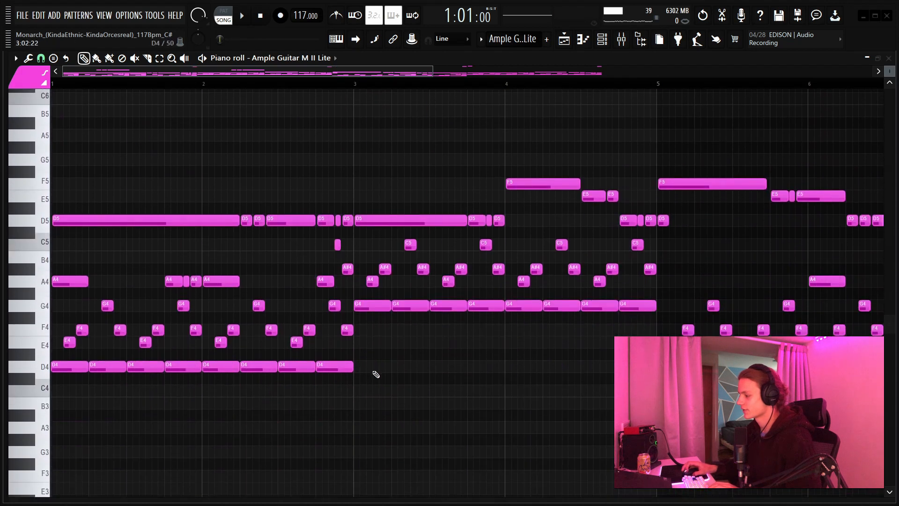
drag(375, 374, 51, 380)
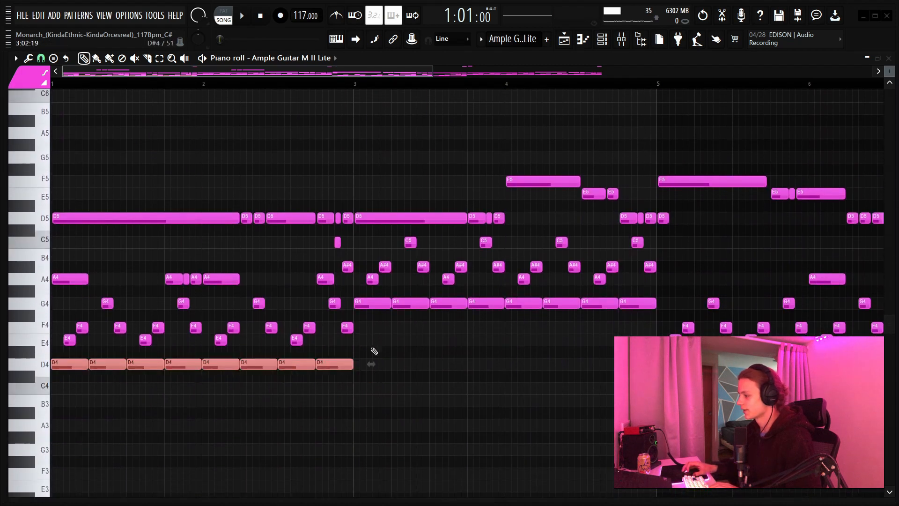
drag(371, 344, 401, 351)
scroll(415, 307, up, 3)
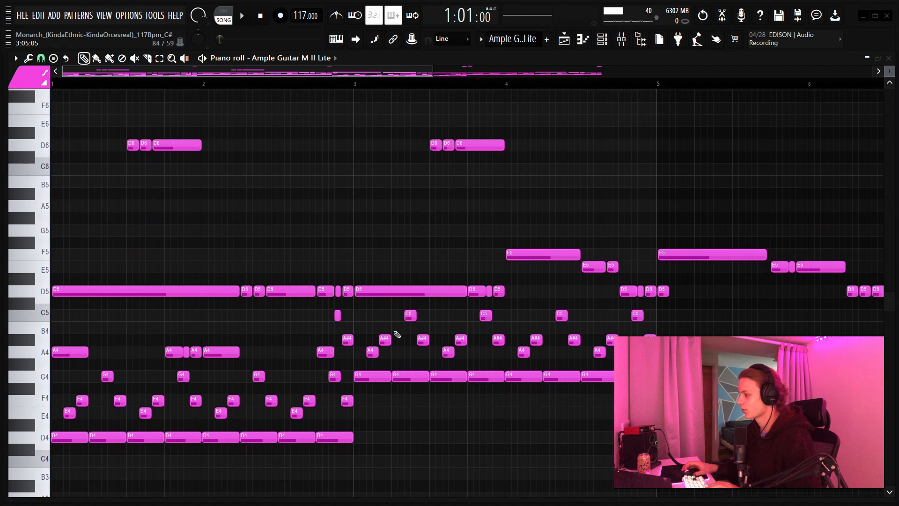
Step: Examine the highest articulation notes of the guitar melody and audition the F#7 key
scroll(396, 334, up, 8)
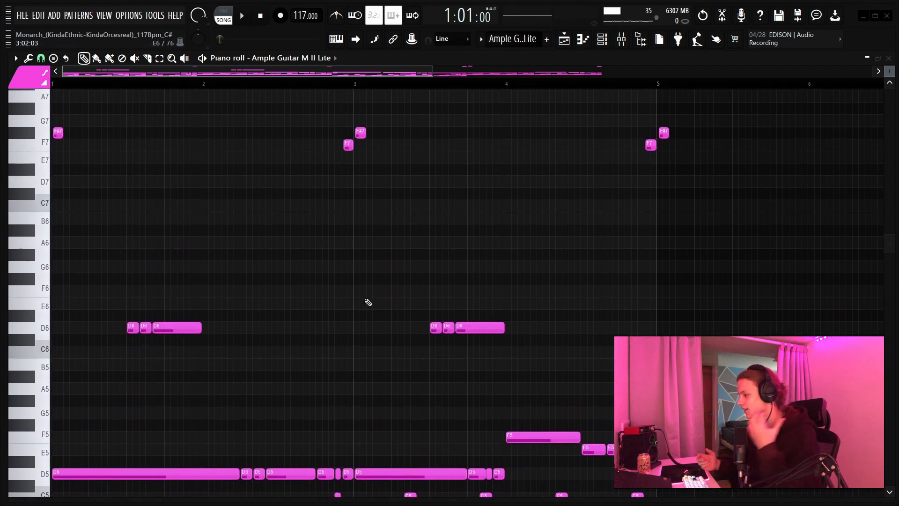
scroll(80, 93, up, 5)
scroll(68, 89, up, 4)
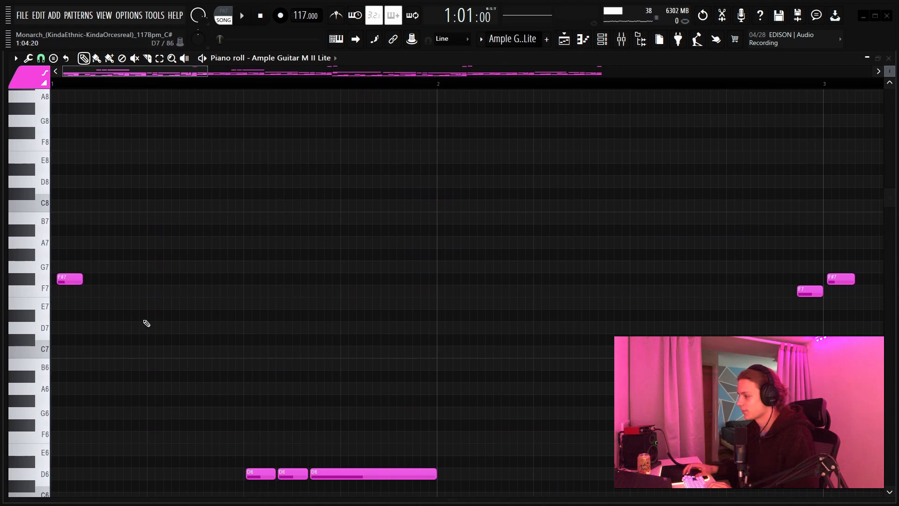
click(26, 283)
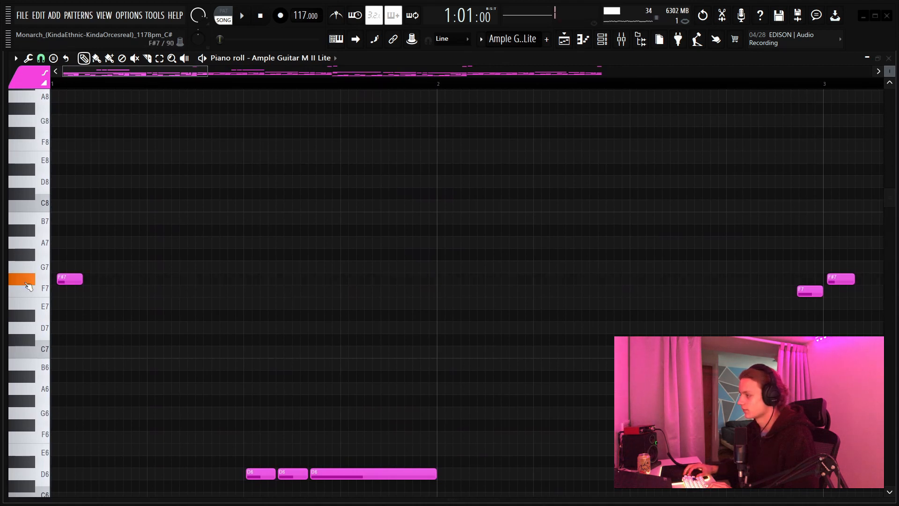
scroll(280, 86, down, 4)
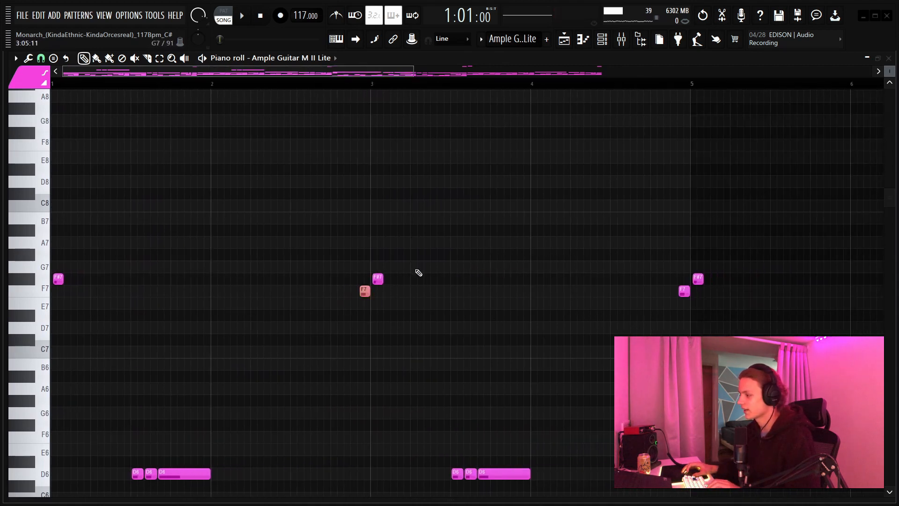
scroll(338, 80, down, 3)
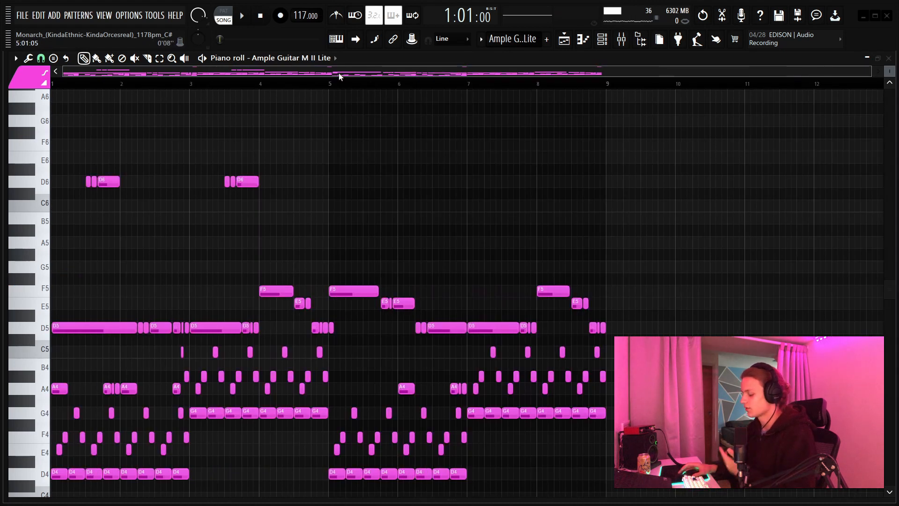
Step: Try the strum tool on the guitar notes and close it without applying
key(alt+s)
drag(511, 253, 503, 220)
click(549, 219)
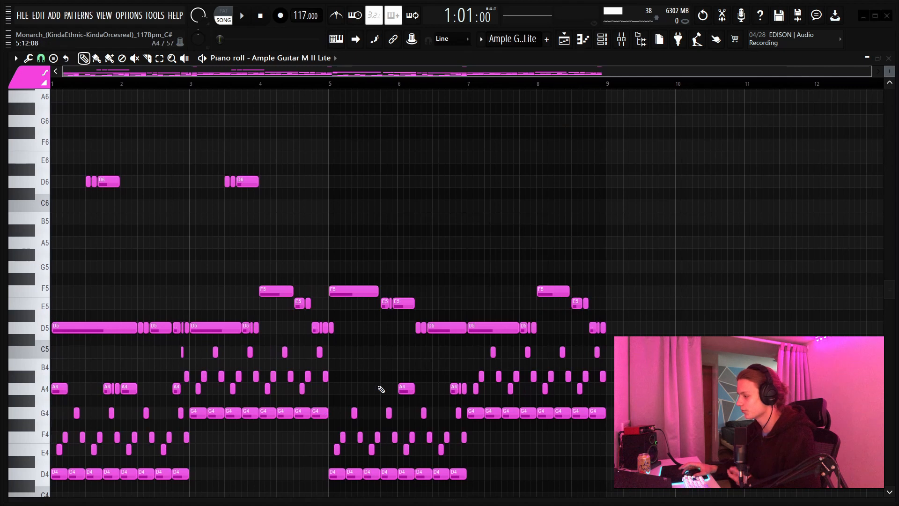
Step: Enlarge the velocity lane below the guitar notes, and open and close the randomizer without applying it
drag(311, 497, 319, 314)
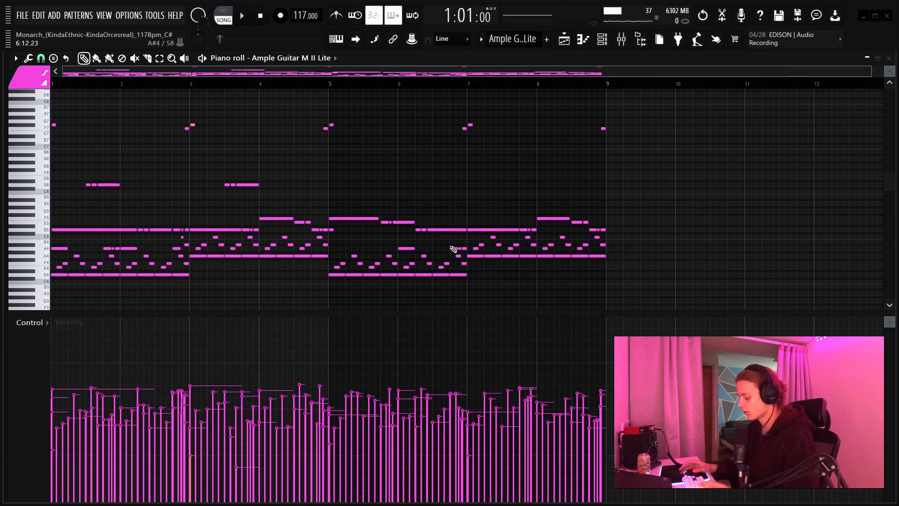
key(alt+r)
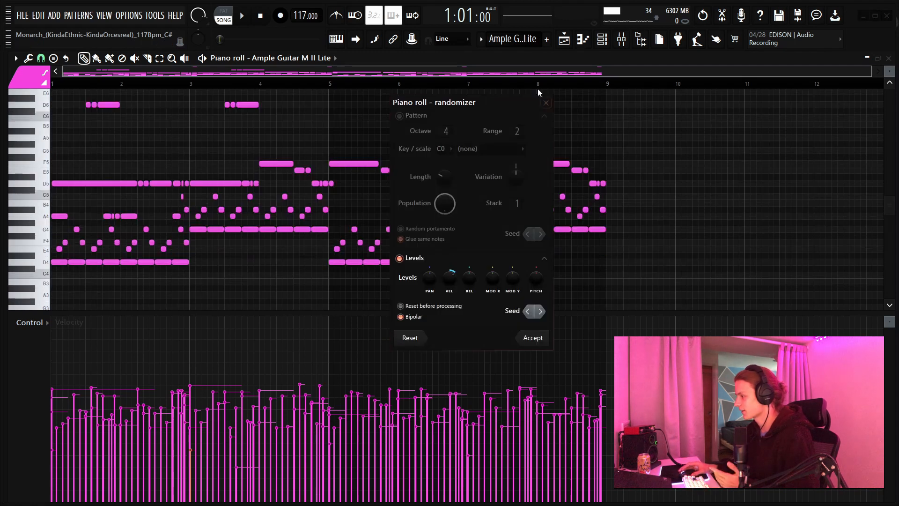
click(547, 100)
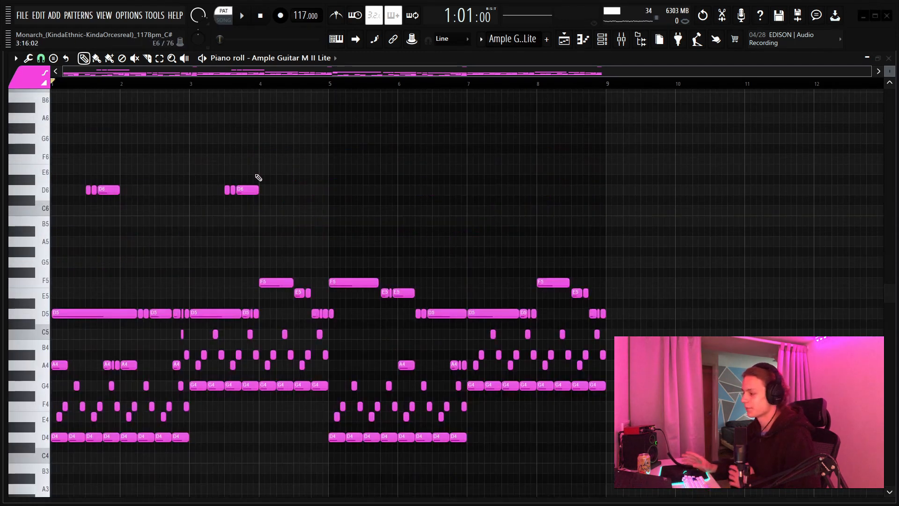
Step: Play the Ample Guitar pattern from the start and stop the playback in bar 8
key(space)
scroll(261, 225, down, 2)
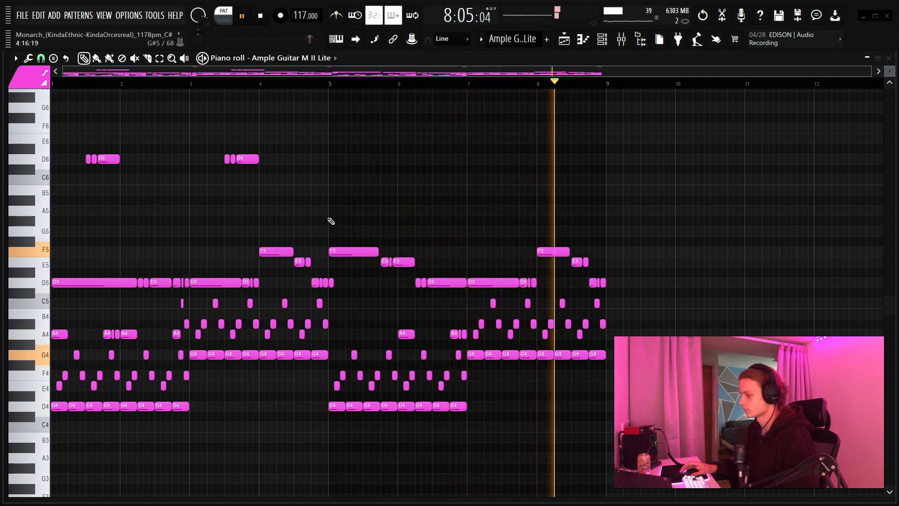
key(space)
Step: Review the short F7 and F#7 notes at the two-bar boundaries against the guitar melody below
scroll(200, 173, up, 5)
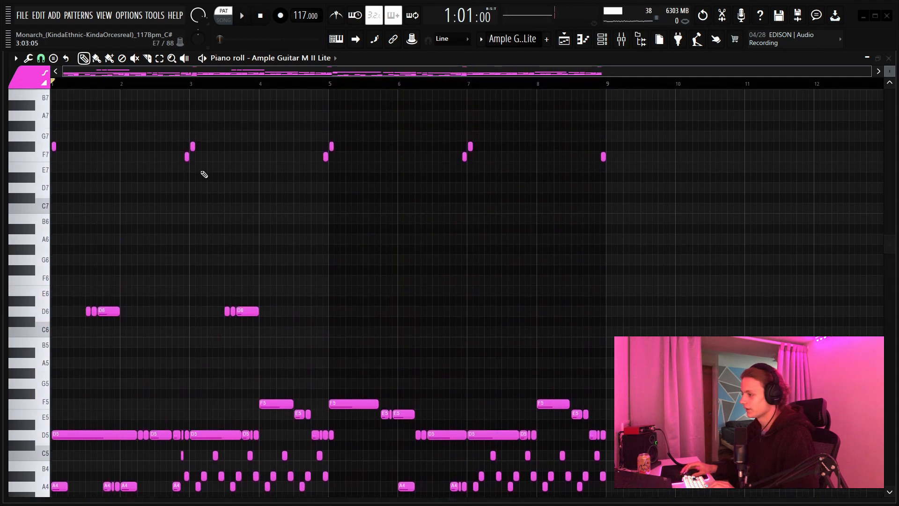
scroll(198, 67, up, 2)
drag(198, 70, 125, 71)
drag(555, 160, 343, 162)
scroll(411, 81, down, 2)
scroll(410, 90, down, 2)
scroll(401, 155, down, 3)
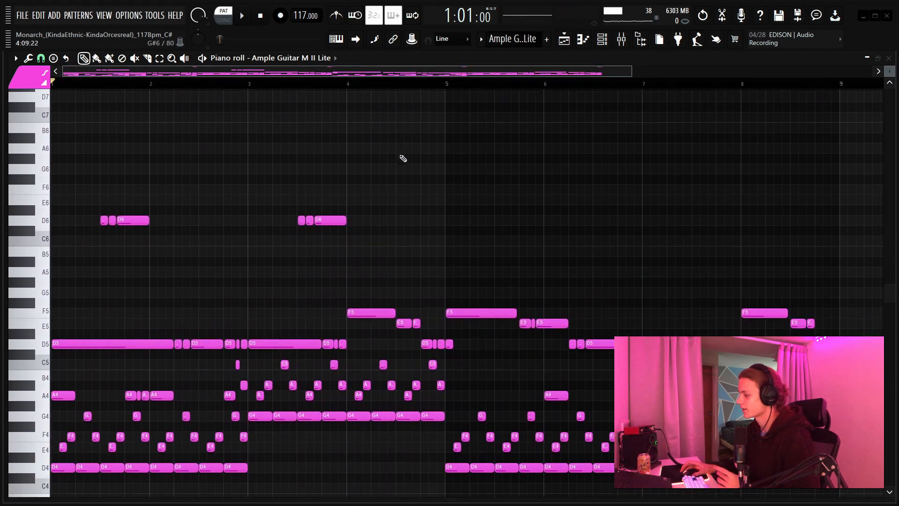
Step: Inspect the Fruity parametric EQ 2 and Ozone Imager 2 settings on the Ample Guitar mixer track
key(F9)
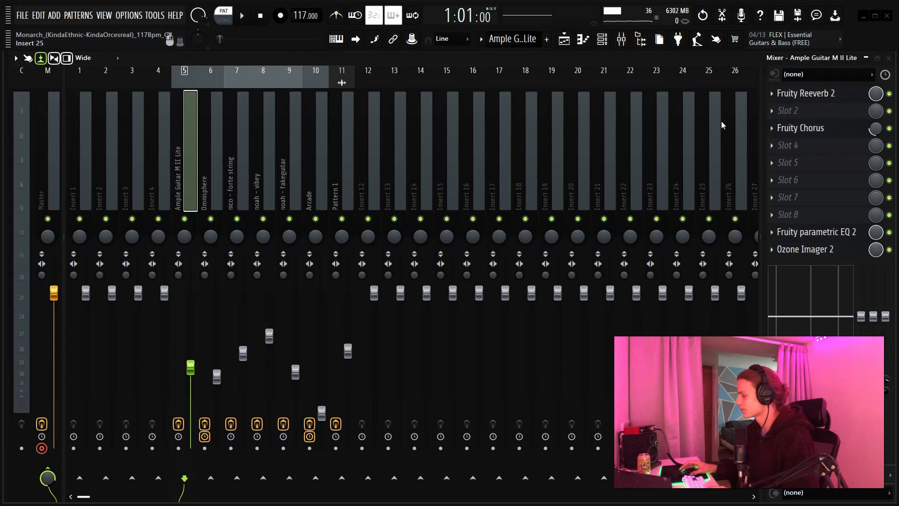
click(852, 234)
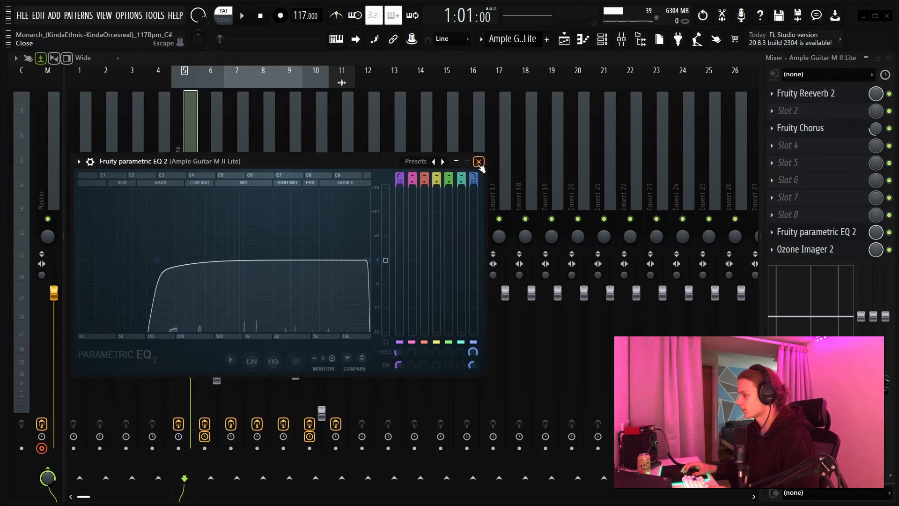
click(478, 161)
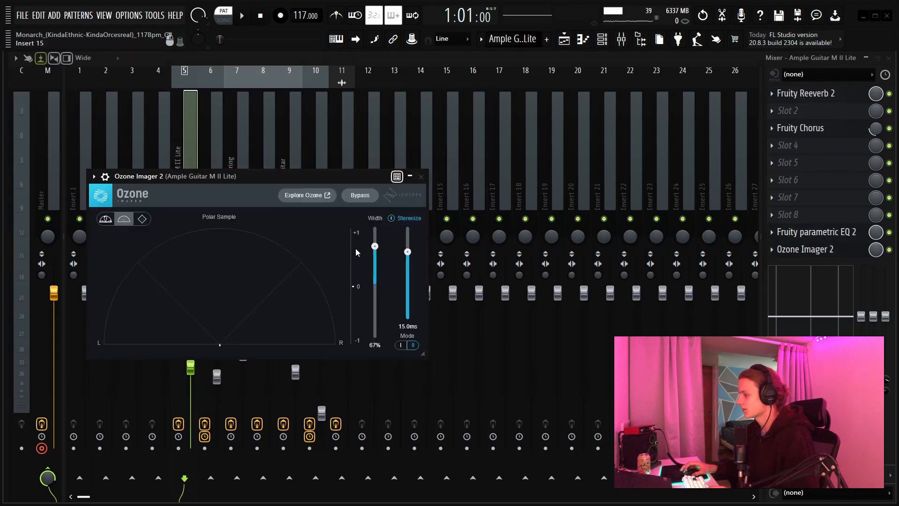
click(421, 176)
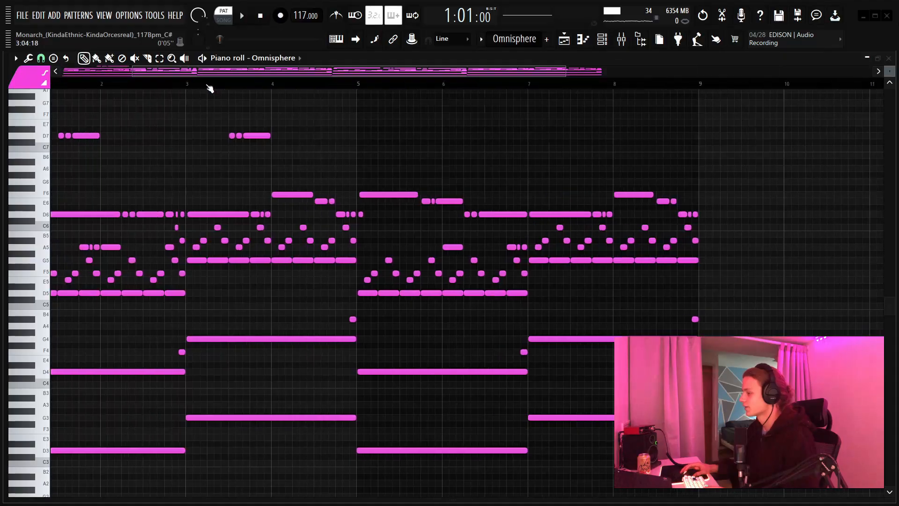
Step: Select the Omnisphere melody notes above the long bass notes, and transpose them down an octave and back up
scroll(363, 90, up, 2)
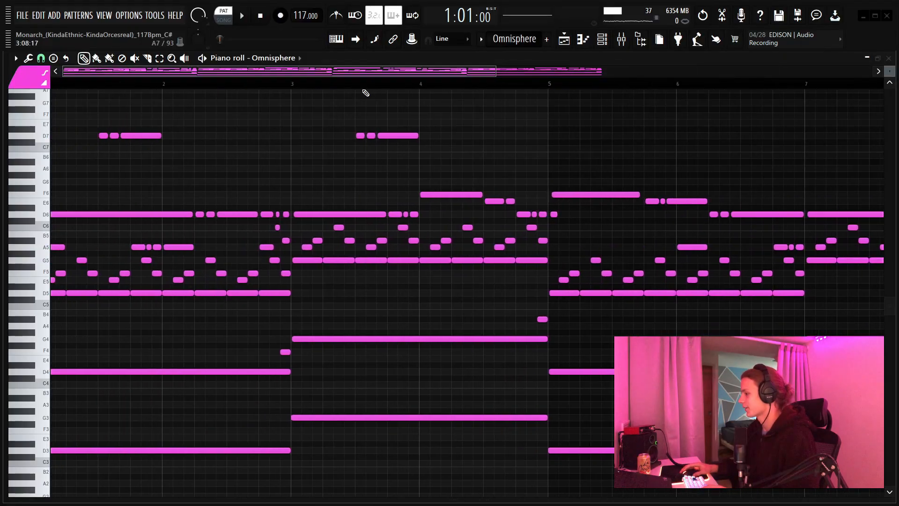
scroll(250, 74, down, 2)
scroll(245, 85, down, 1)
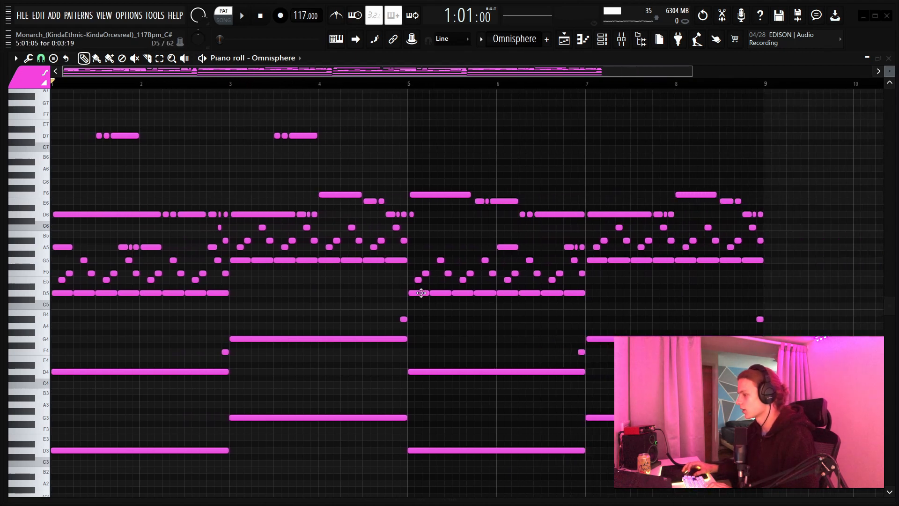
drag(794, 294, 2, 218)
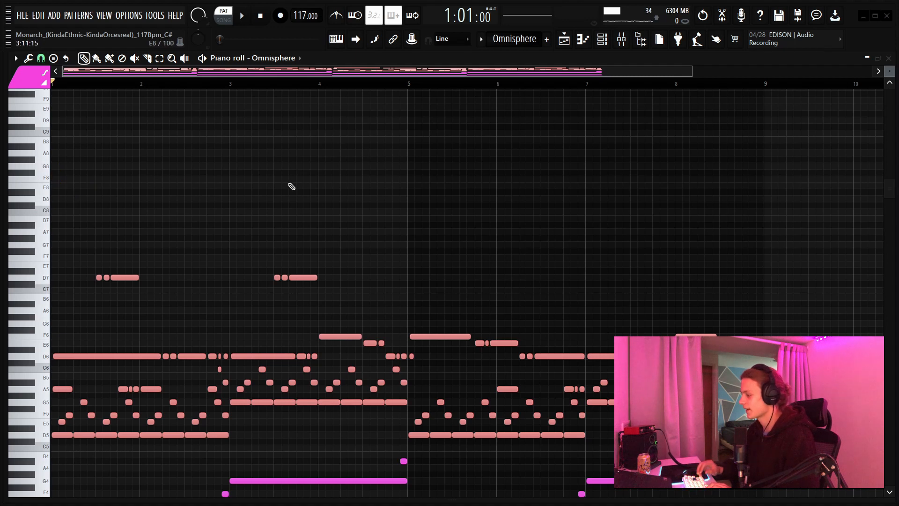
key(ctrl+Down)
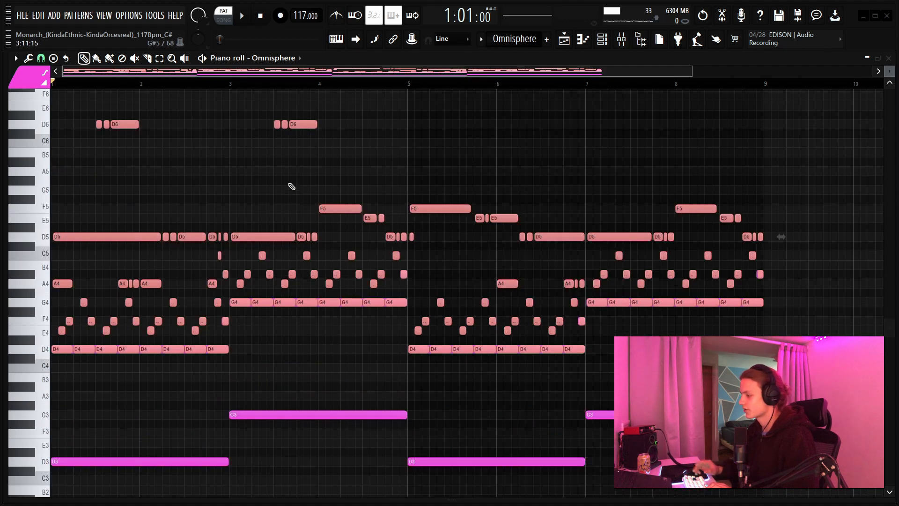
scroll(291, 186, down, 3)
key(ctrl+Up)
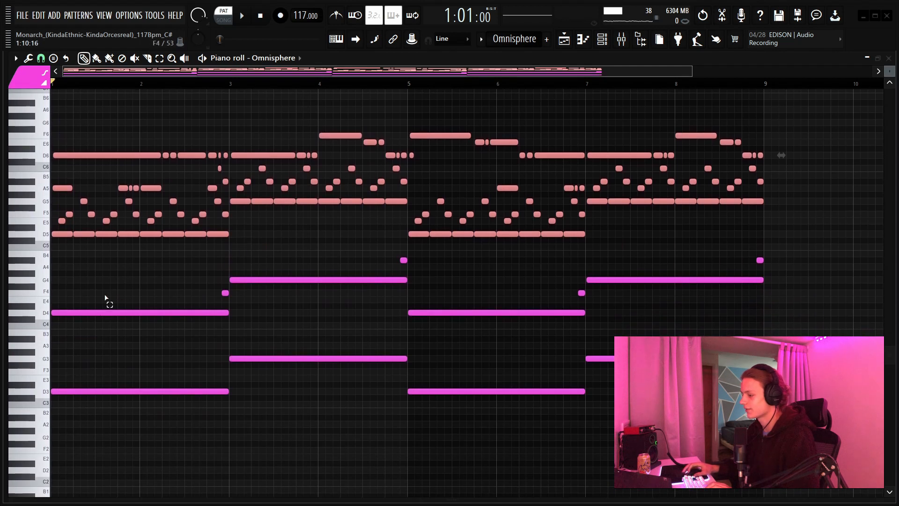
Step: Point out the Omnisphere bass by selecting the D notes of bars 1–2, the G notes of bars 3–4 and the short F4 note before bar 3
drag(106, 298, 127, 487)
drag(297, 247, 275, 416)
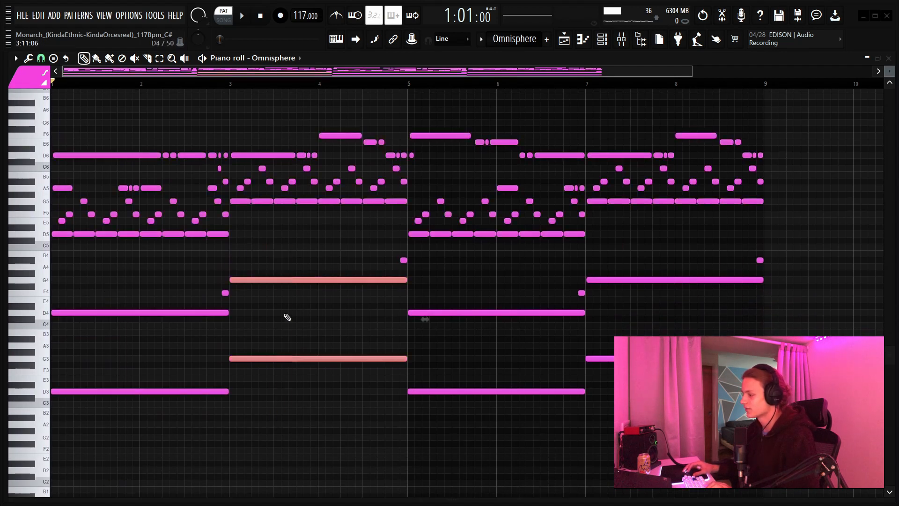
scroll(218, 93, up, 5)
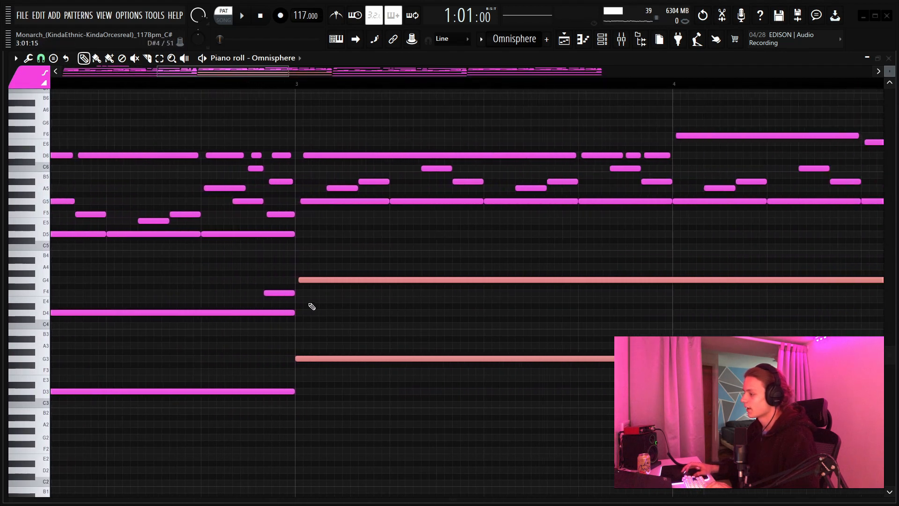
click(287, 294)
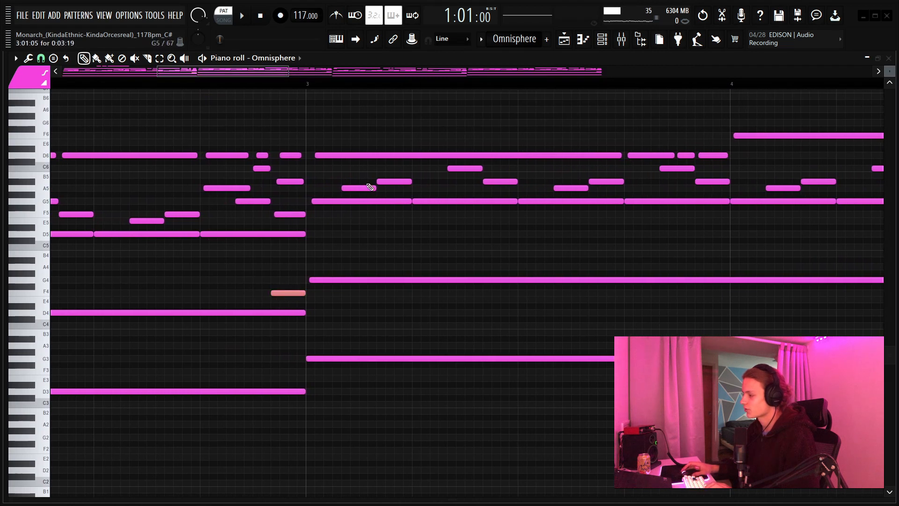
scroll(281, 86, down, 4)
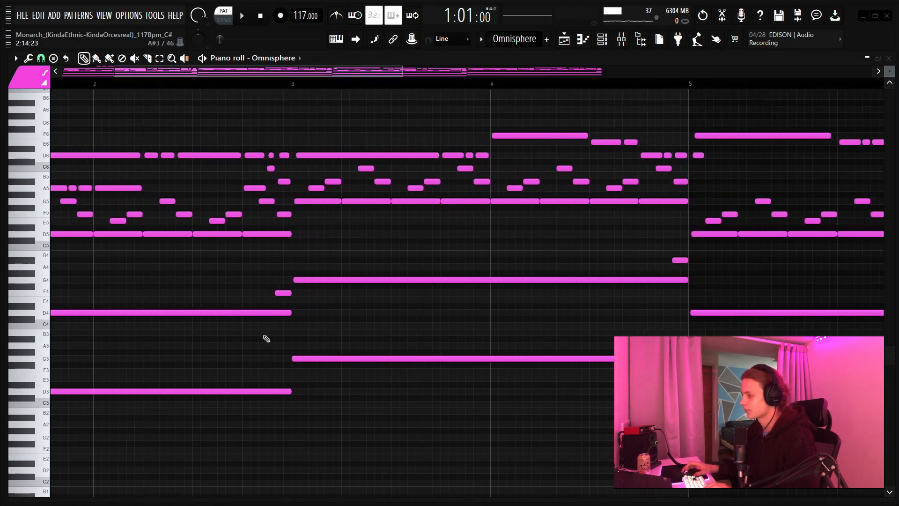
scroll(337, 83, down, 5)
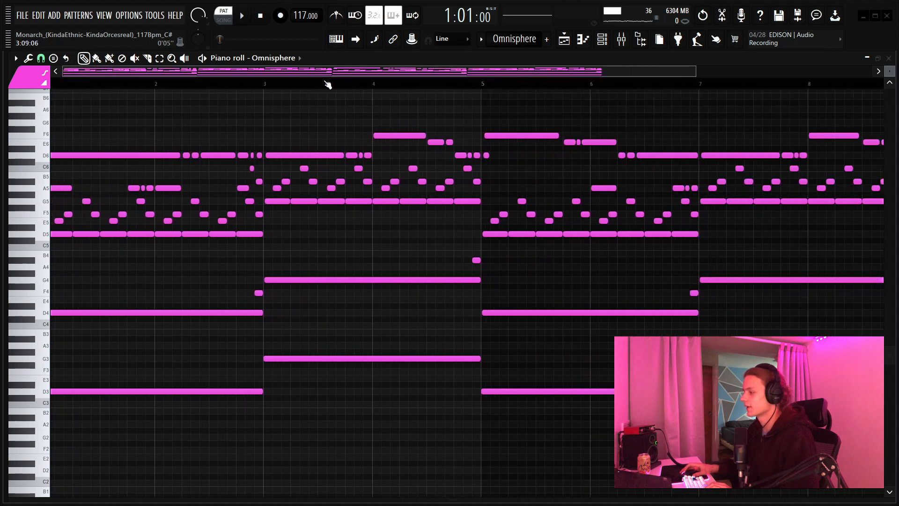
scroll(442, 127, up, 3)
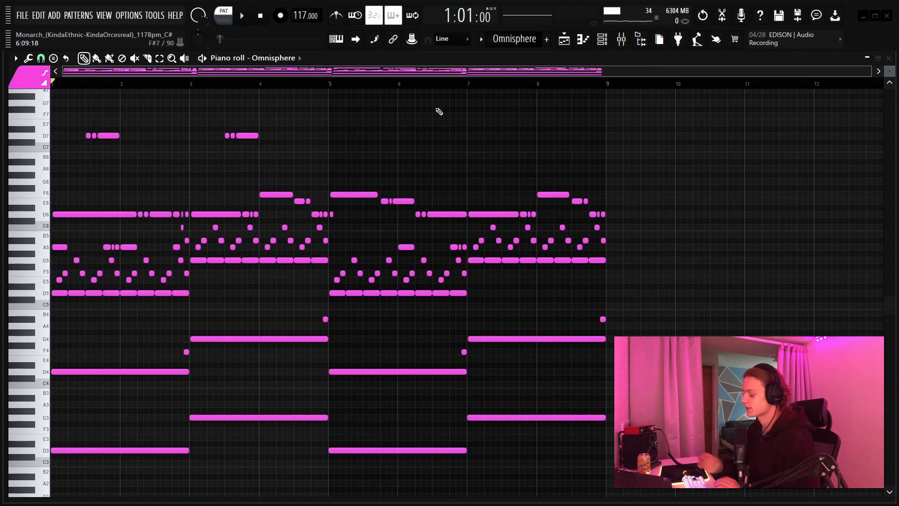
Step: Play the Omnisphere pattern from the start and stop the playback in bar 8
key(space)
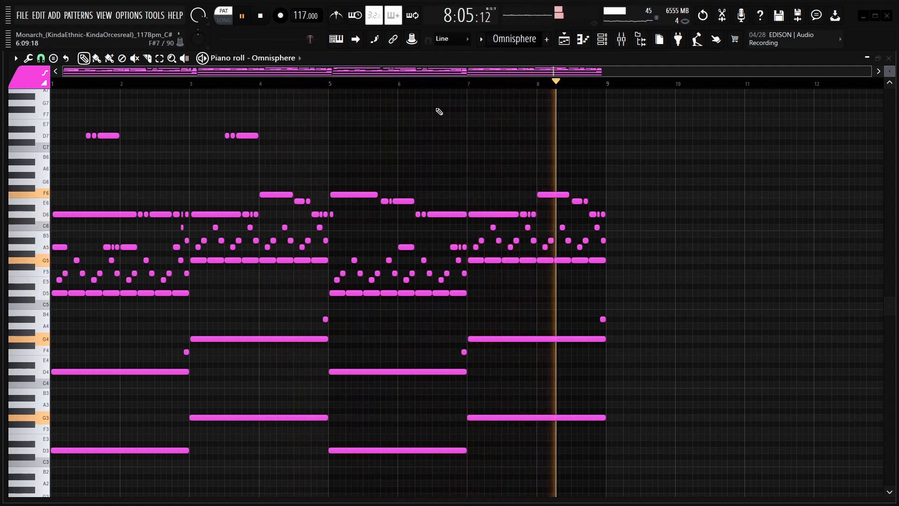
key(space)
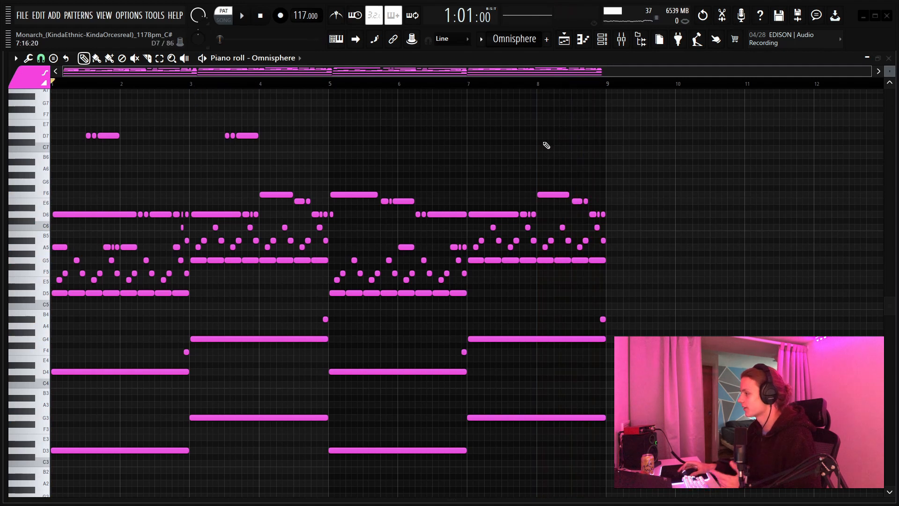
scroll(546, 145, up, 1)
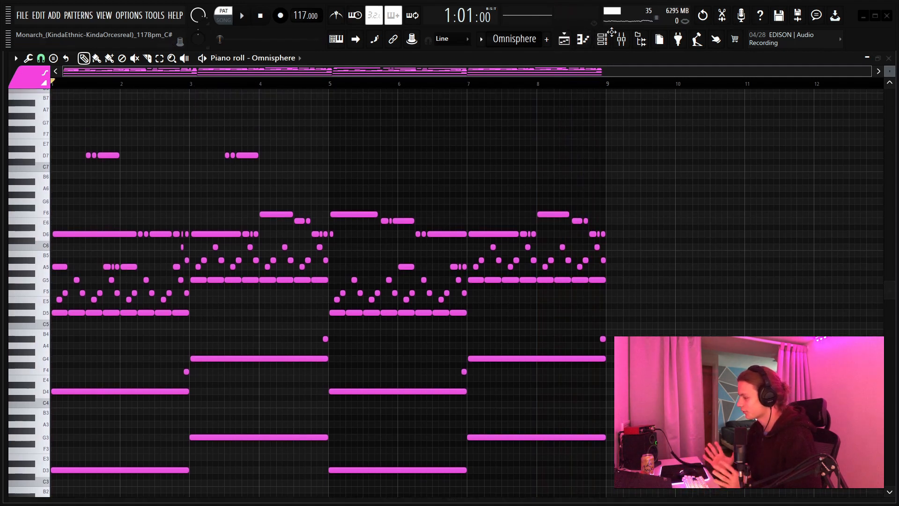
Step: Open the playlist and look over the arrangement's pattern tracks
key(F5)
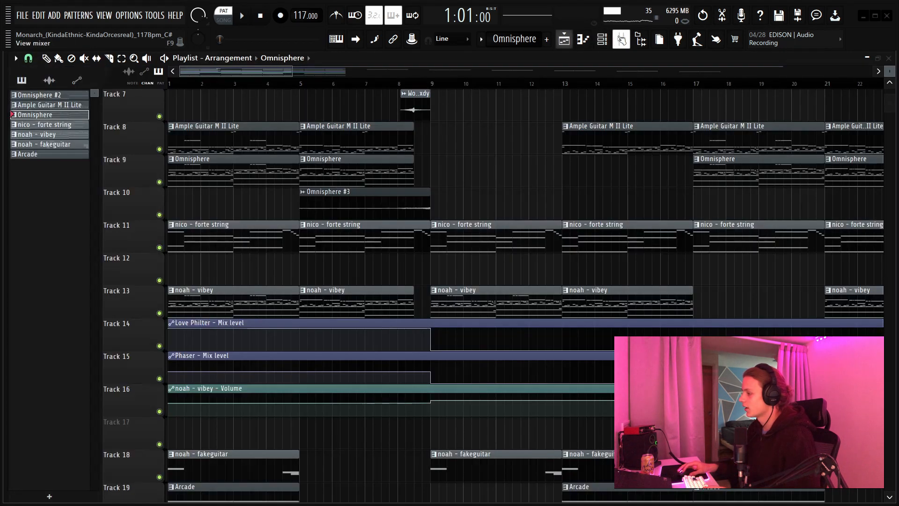
scroll(349, 279, up, 4)
scroll(349, 279, down, 1)
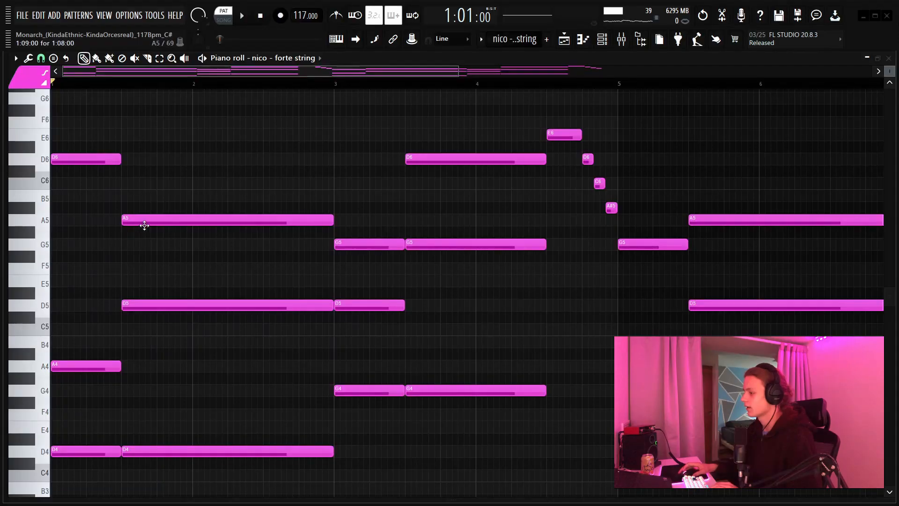
Step: Compare the first string chords by selecting the A5–D5–D4 chord and the D6 and A4 notes of the opening chord
scroll(257, 207, down, 2)
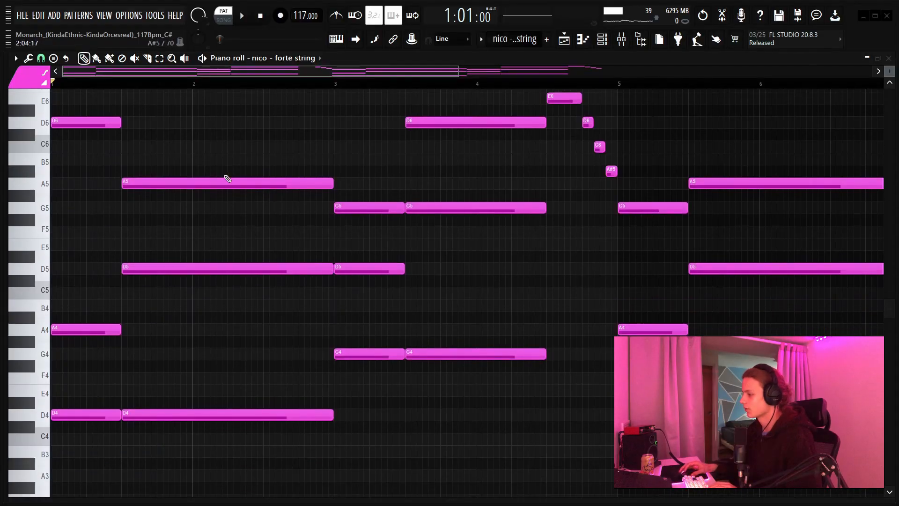
drag(202, 155, 187, 427)
drag(185, 143, 136, 497)
drag(77, 104, 84, 337)
scroll(446, 301, up, 5)
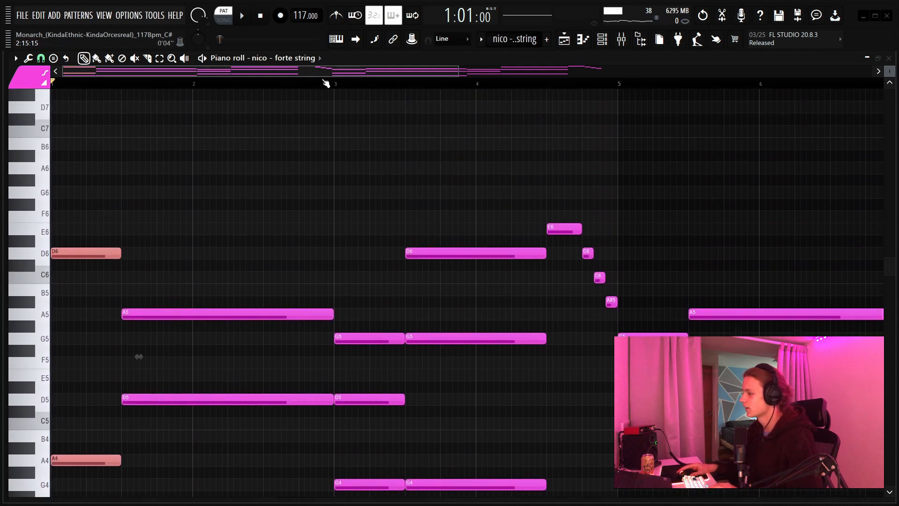
Step: Select the descending E6–D6–C6–A#5 run at the end of bar 8 in the string pattern
scroll(327, 82, down, 3)
scroll(652, 180, down, 2)
drag(587, 177, 591, 211)
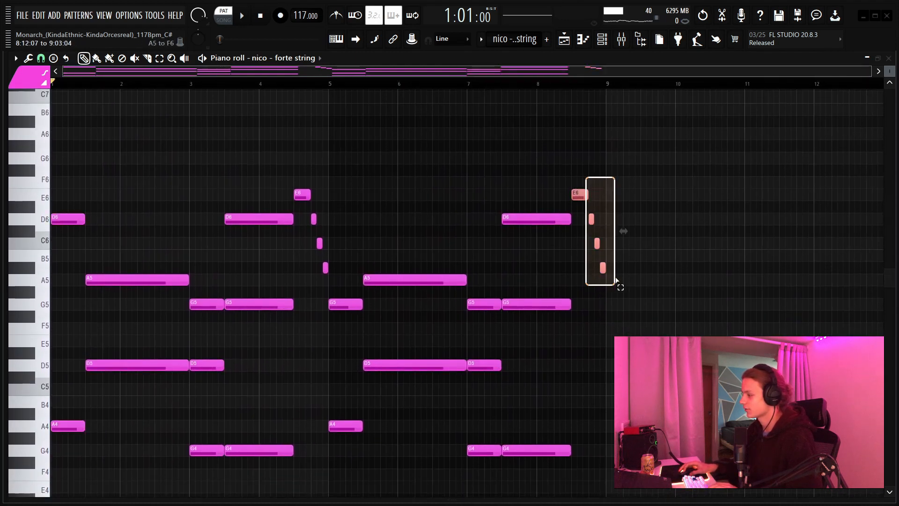
Step: Select the A5 and D5 notes of the second chord in the string pattern's first two bars
drag(615, 283, 616, 279)
scroll(568, 223, down, 4)
drag(115, 155, 109, 351)
scroll(290, 338, up, 4)
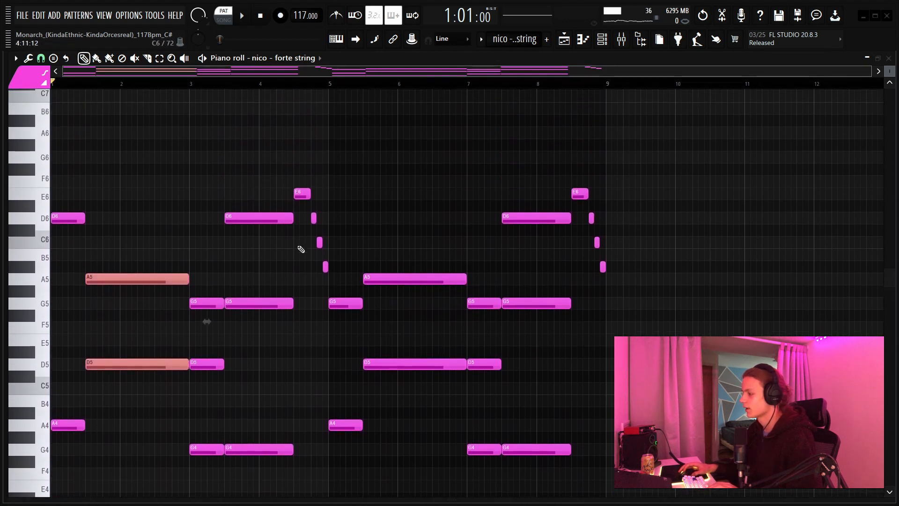
Step: Select the descending run at the end of bar 4 and the G5 and A4 notes opening bar 5, and clear the selection
drag(306, 186, 338, 274)
scroll(353, 277, down, 4)
drag(350, 190, 356, 329)
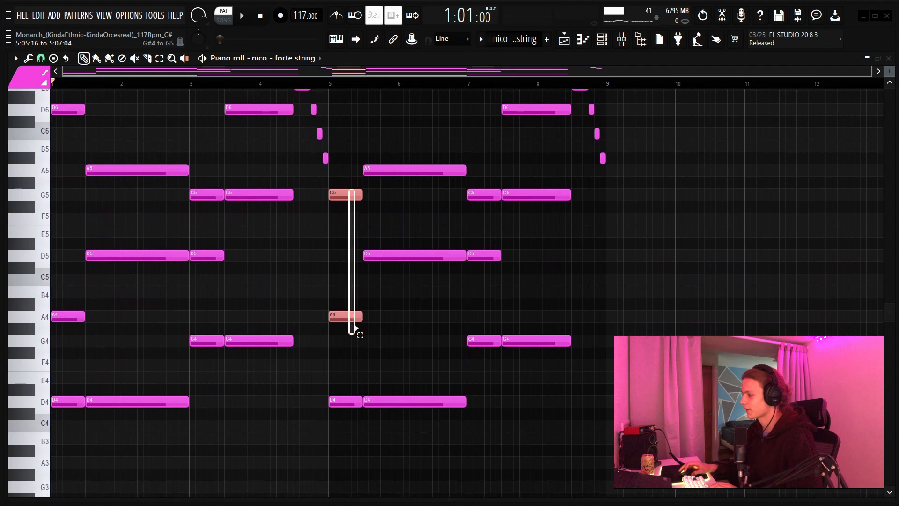
scroll(356, 308, up, 3)
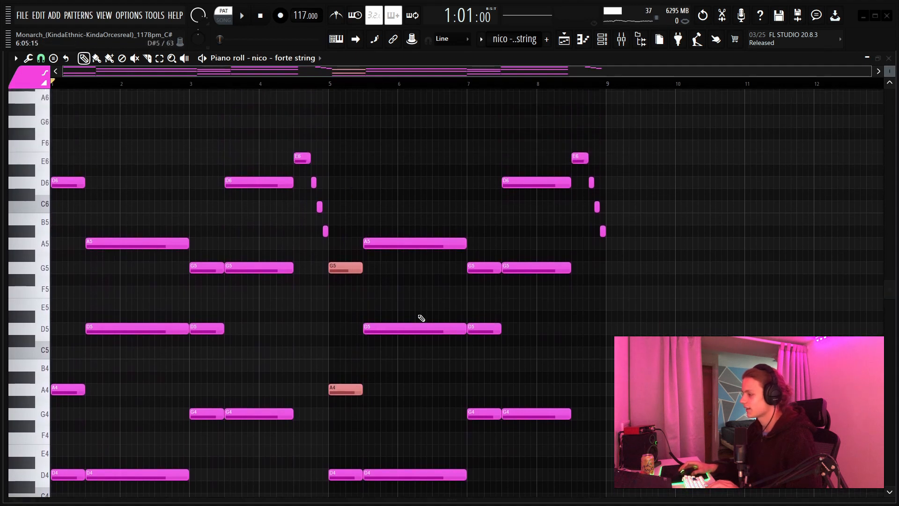
scroll(375, 215, down, 2)
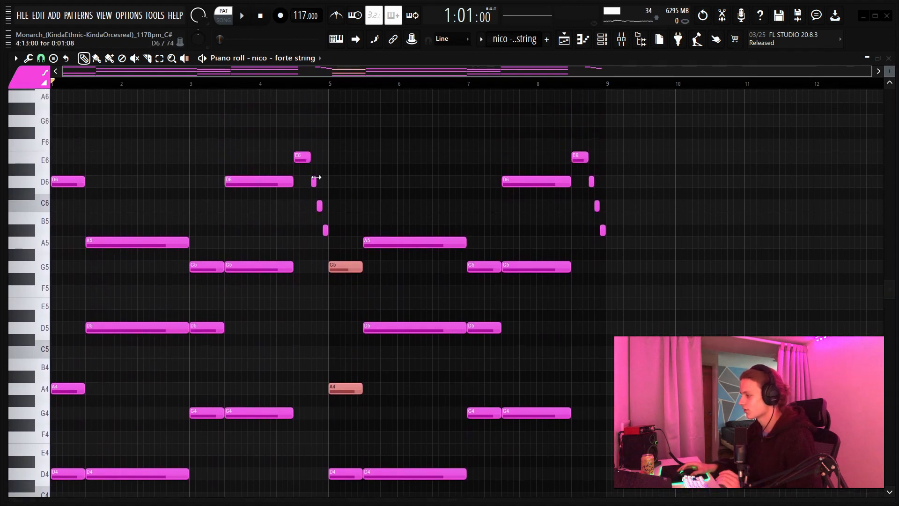
key(ctrl+d)
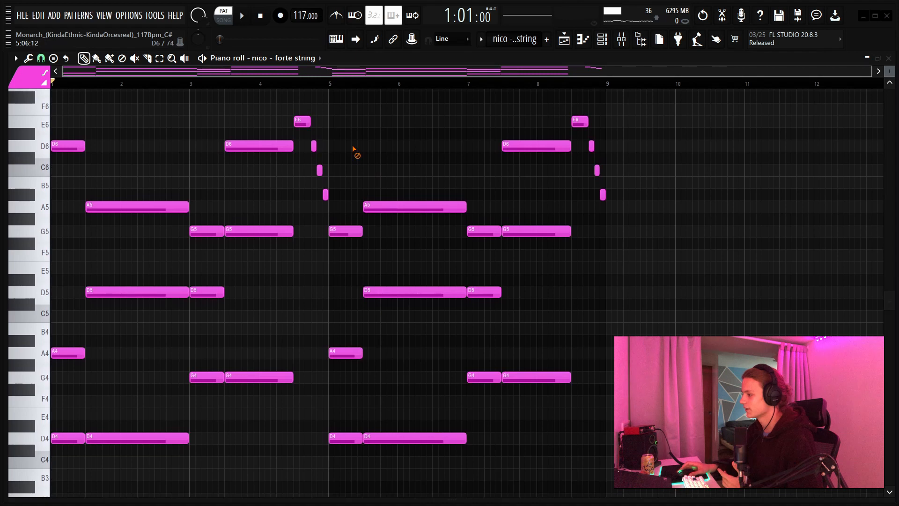
Step: Demonstrate the nico - forte string sample's fade-out by turning it off and restoring it to about half, and close the channel settings
click(603, 39)
click(371, 278)
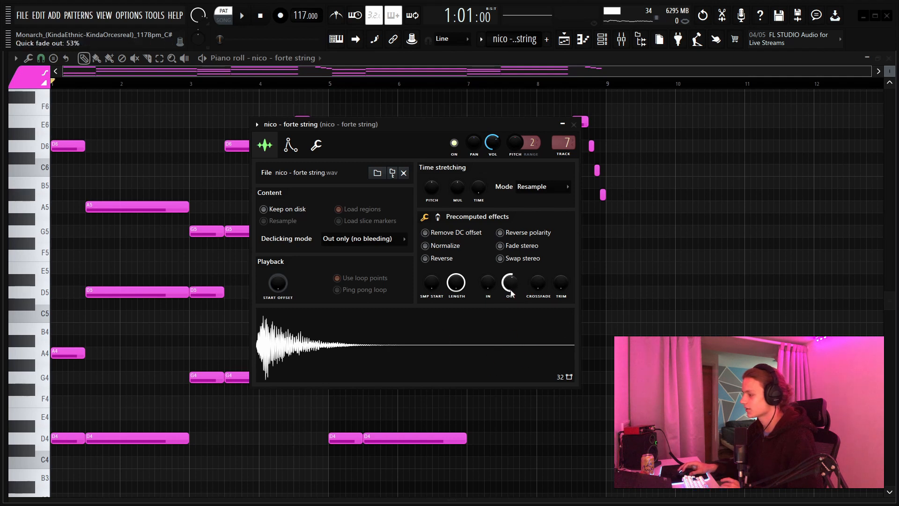
drag(511, 293, 511, 337)
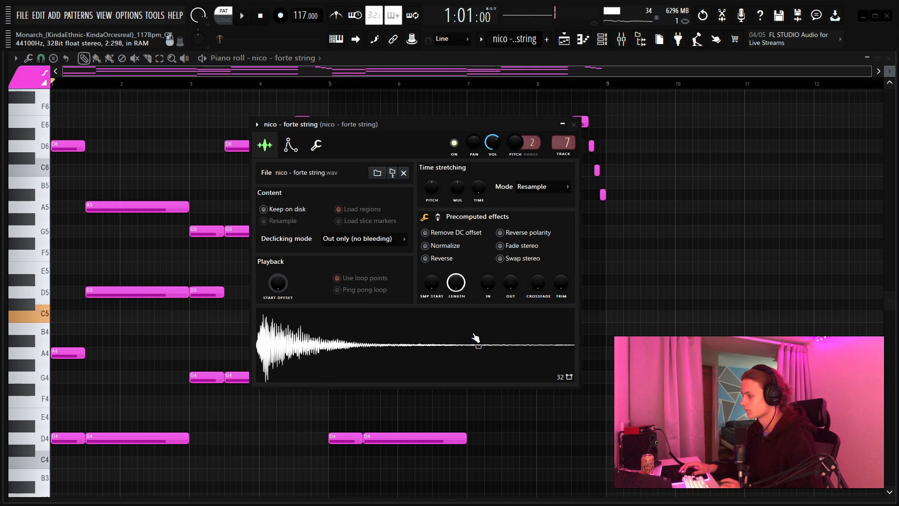
drag(511, 283, 511, 225)
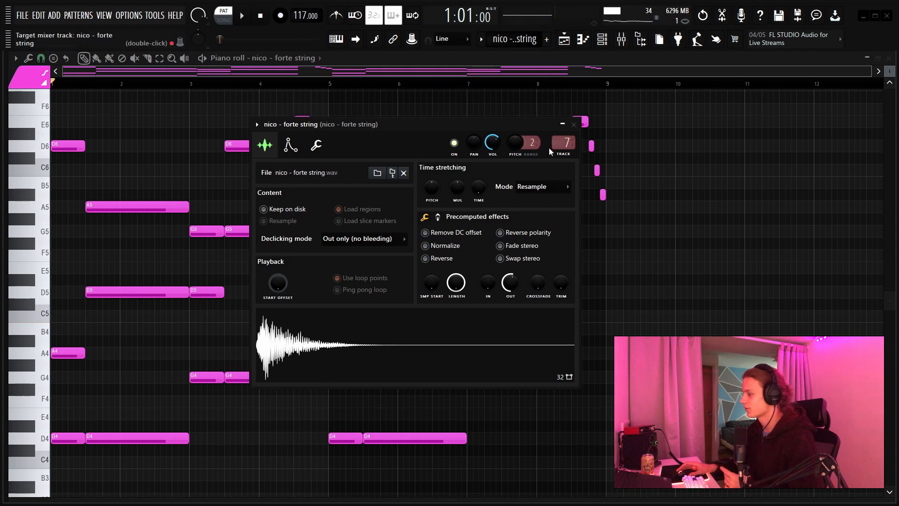
click(574, 124)
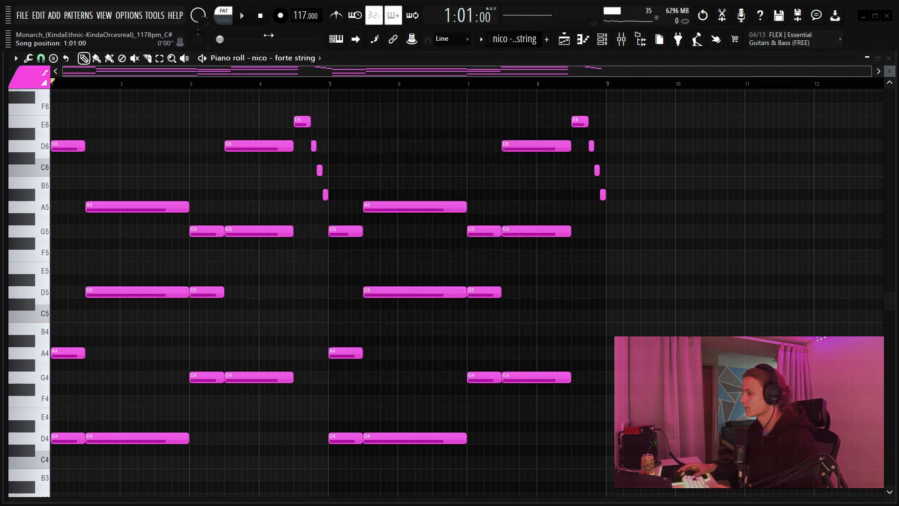
Step: Play the nico - forte string pattern from the start and stop the playback in bar 8
key(space)
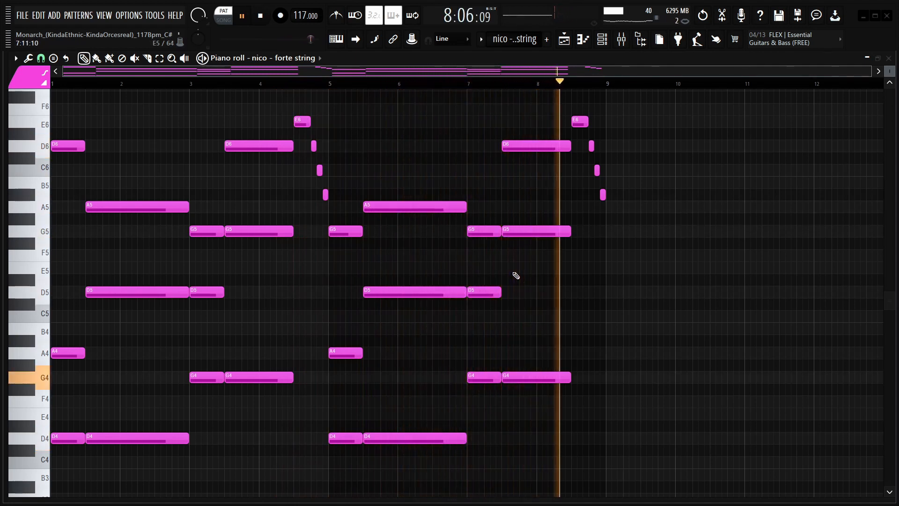
key(space)
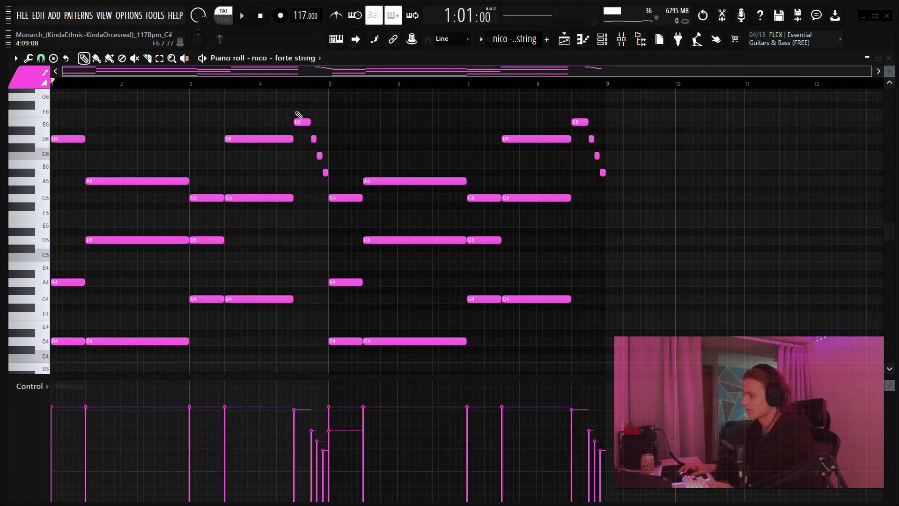
Step: Slightly raise the velocities of the descending E6 run at the end of bar 4, deselect it and make the velocity lane shorter
drag(296, 113, 338, 181)
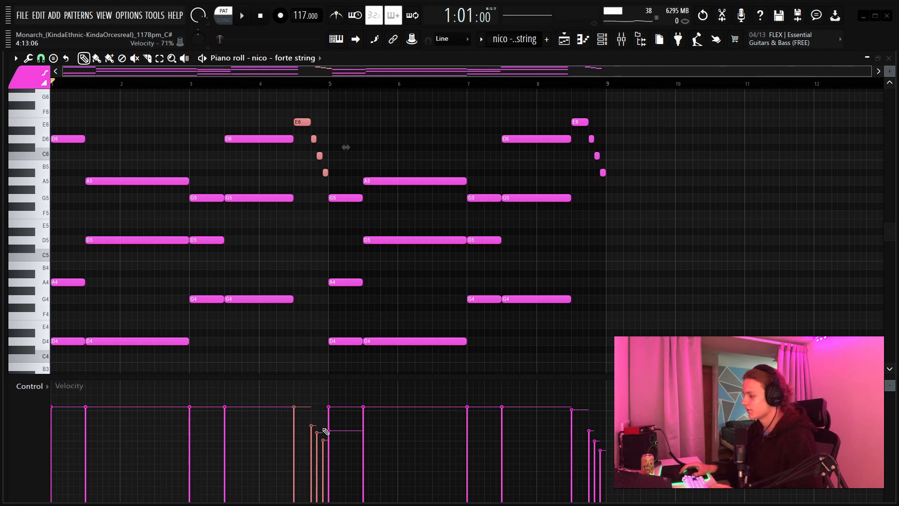
click(287, 350)
right_click(287, 350)
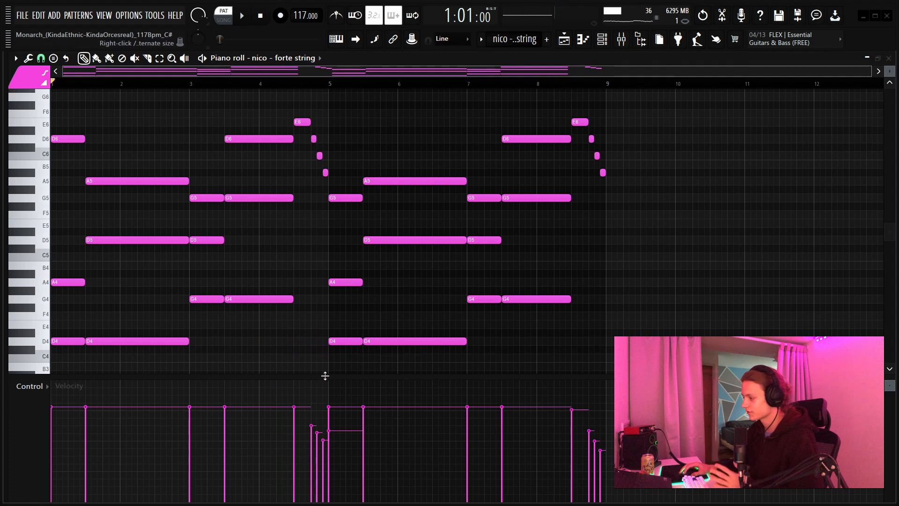
drag(325, 375, 326, 405)
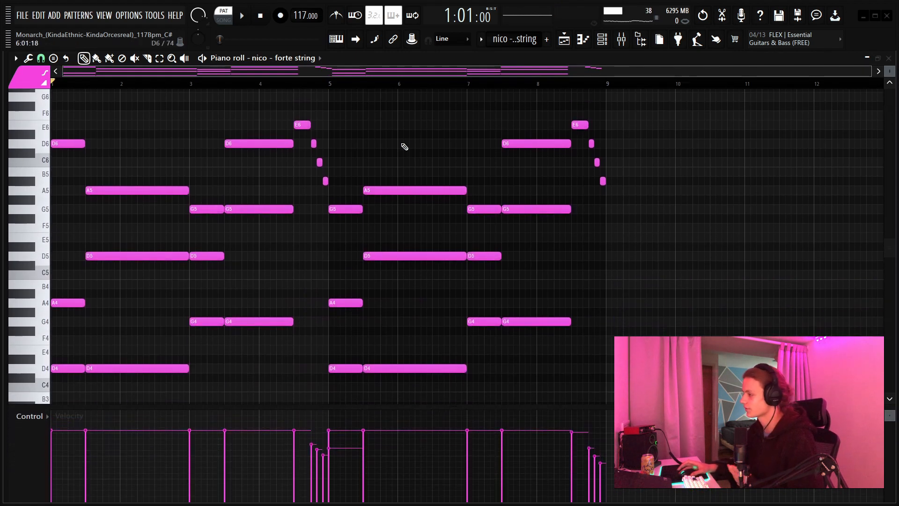
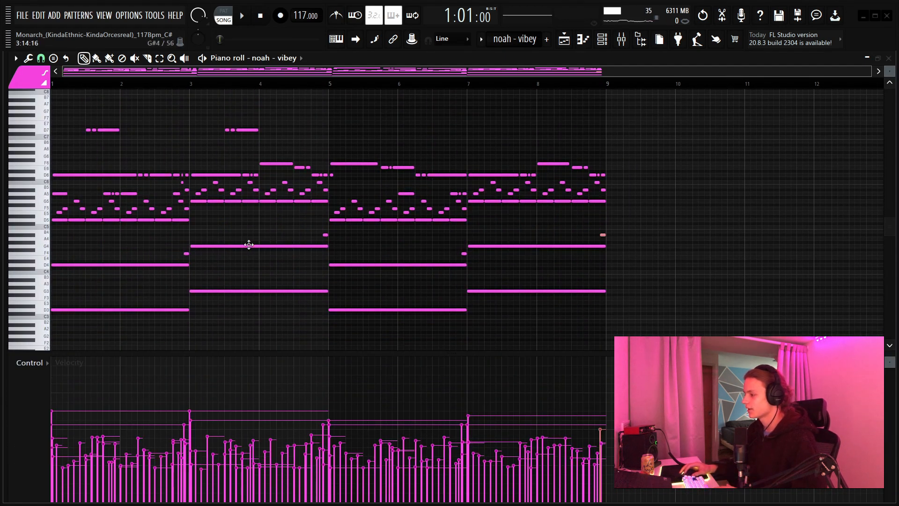
Step: Examine the noah - vibey bass line by selecting its octave pairs, G3 with G4 and D3 with D4, across the eight bars
drag(297, 234, 256, 315)
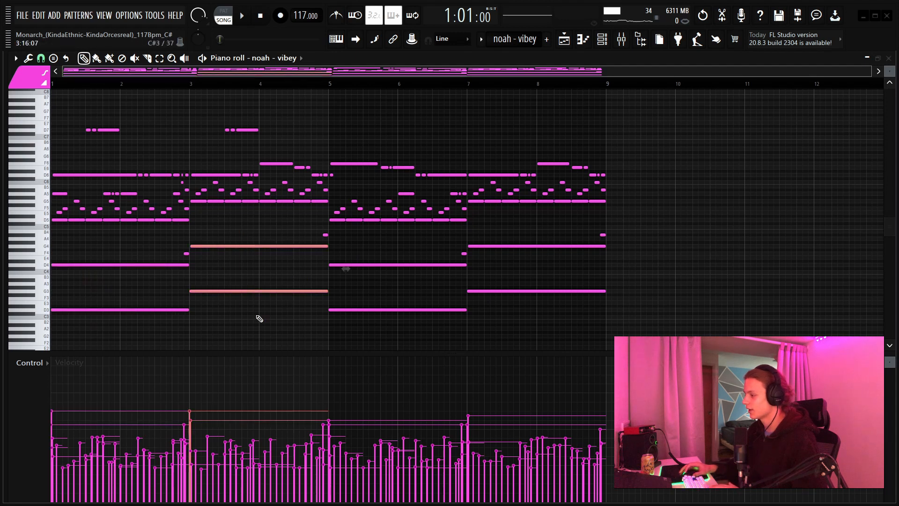
drag(383, 258, 392, 322)
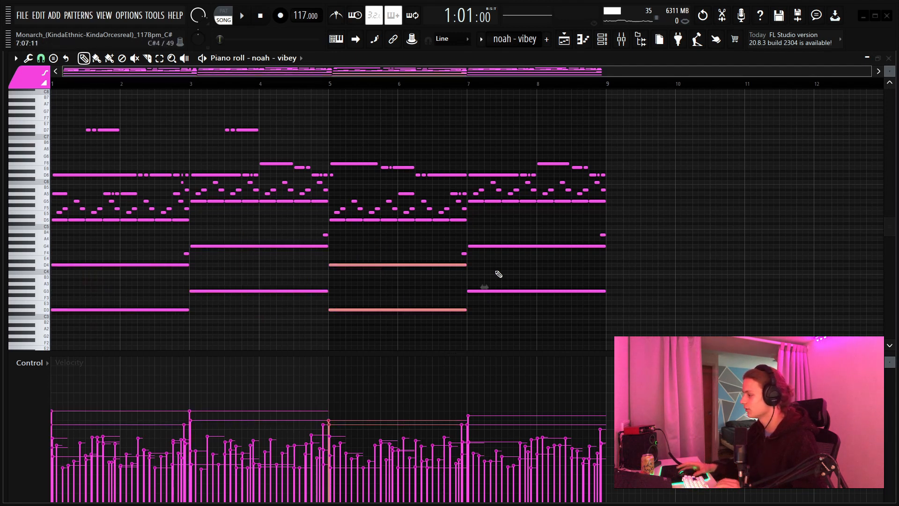
drag(505, 238, 510, 347)
drag(411, 251, 398, 361)
drag(248, 240, 224, 319)
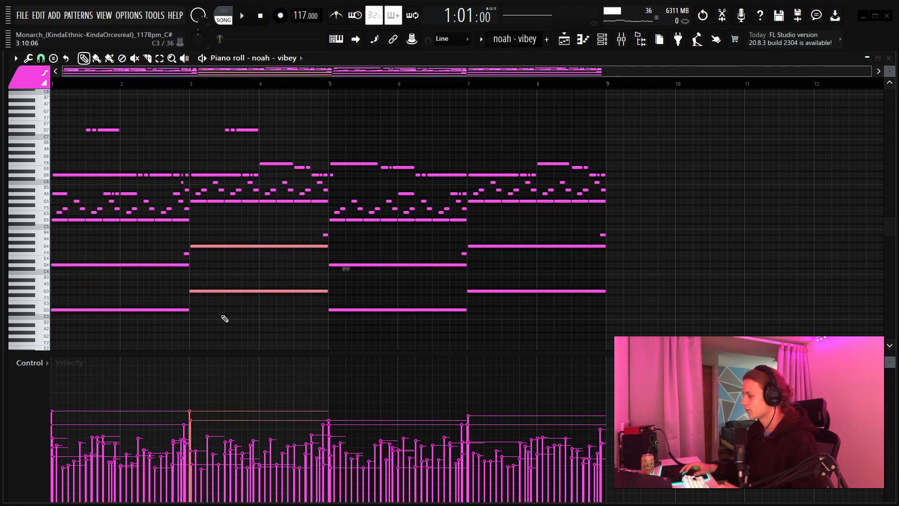
drag(152, 252, 133, 322)
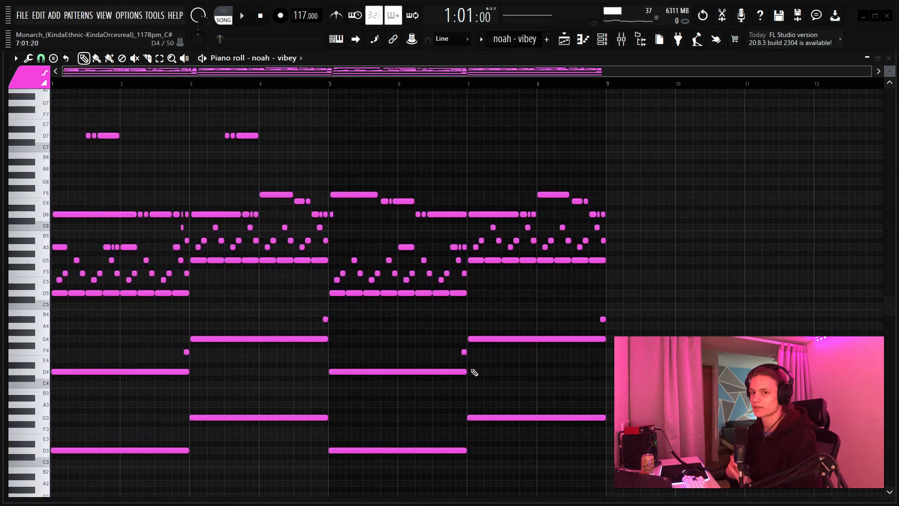
Step: Play the noah - vibey pattern from the start, stop it in bar 8 and view its mixer track's effects
key(space)
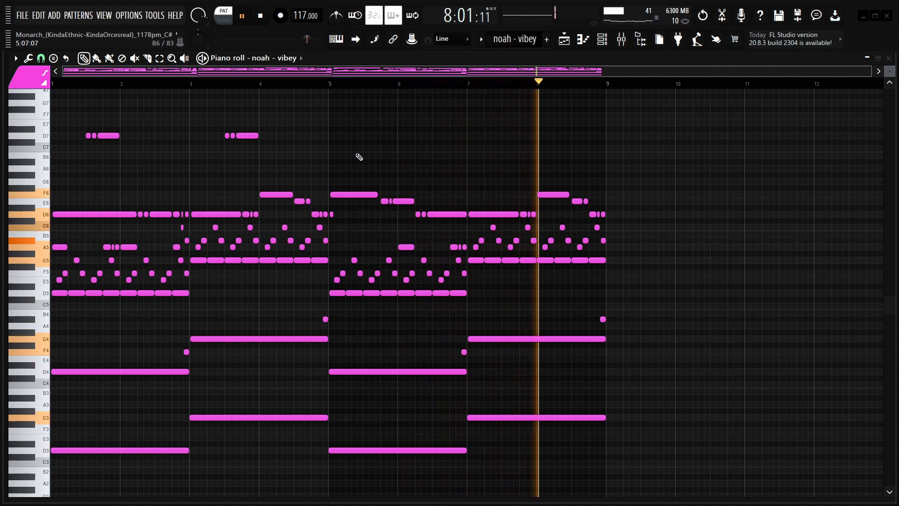
key(space)
key(F6)
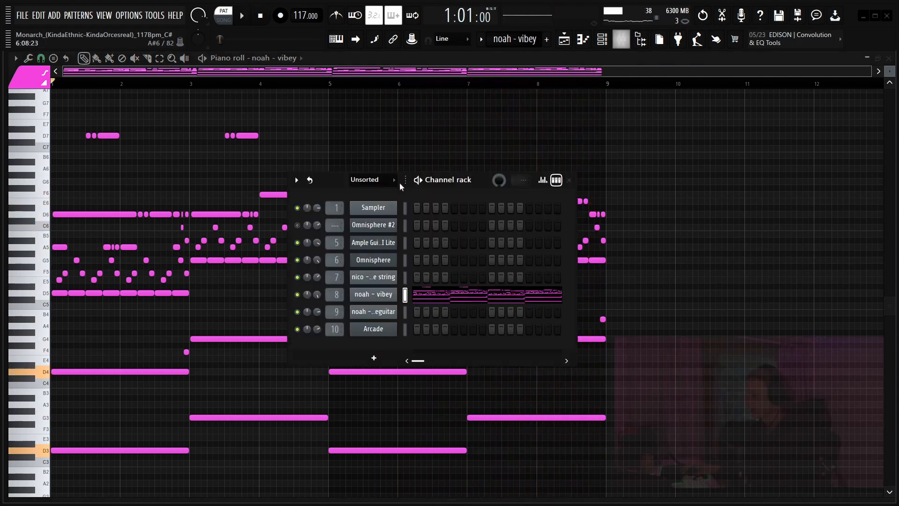
click(622, 39)
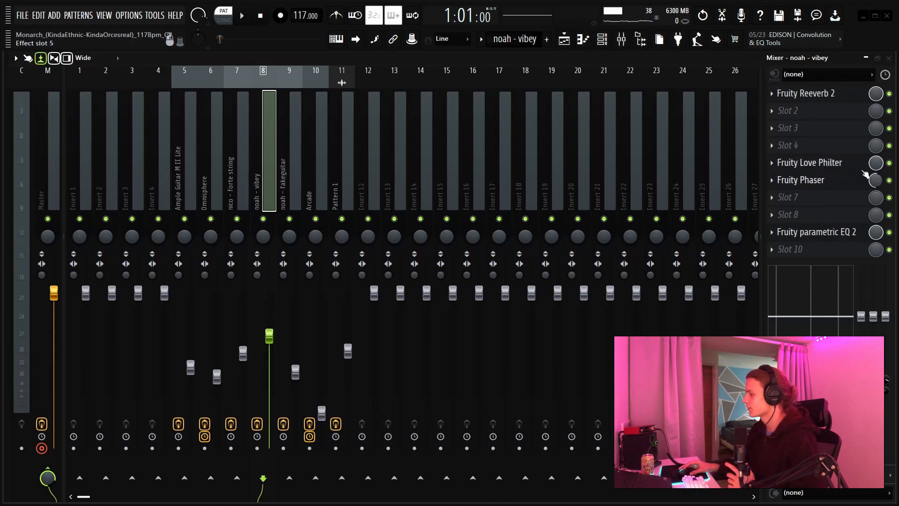
Step: Open the playlist and highlight the noah - vibey and Ample Guitar M II Lite clips that start at bar 13
click(564, 41)
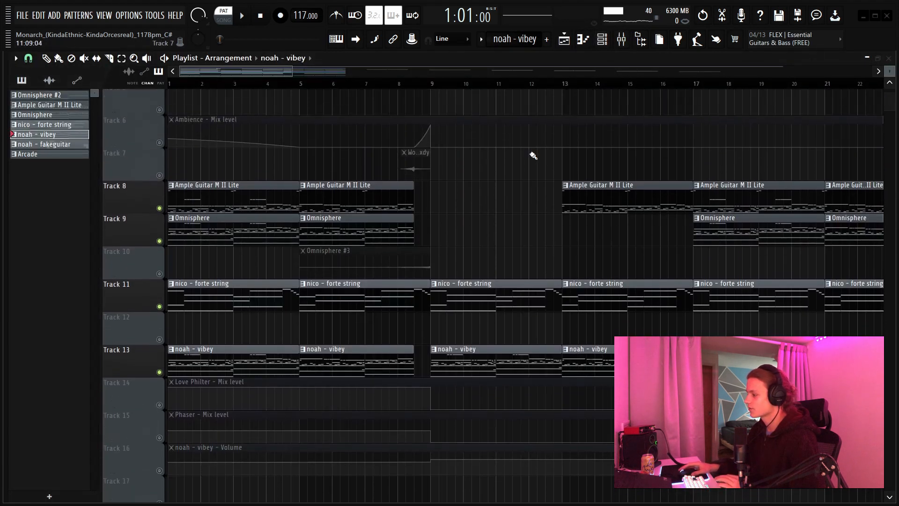
scroll(264, 88, down, 5)
drag(296, 346, 294, 380)
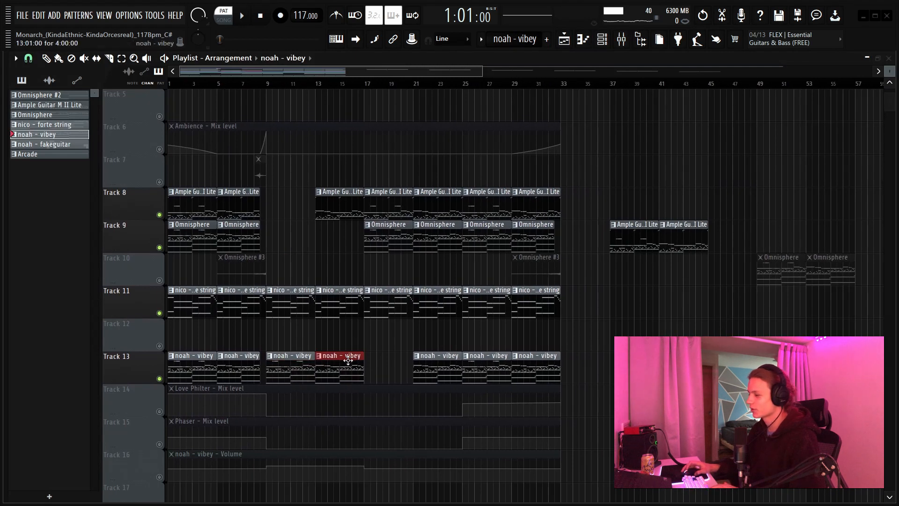
drag(318, 189, 338, 216)
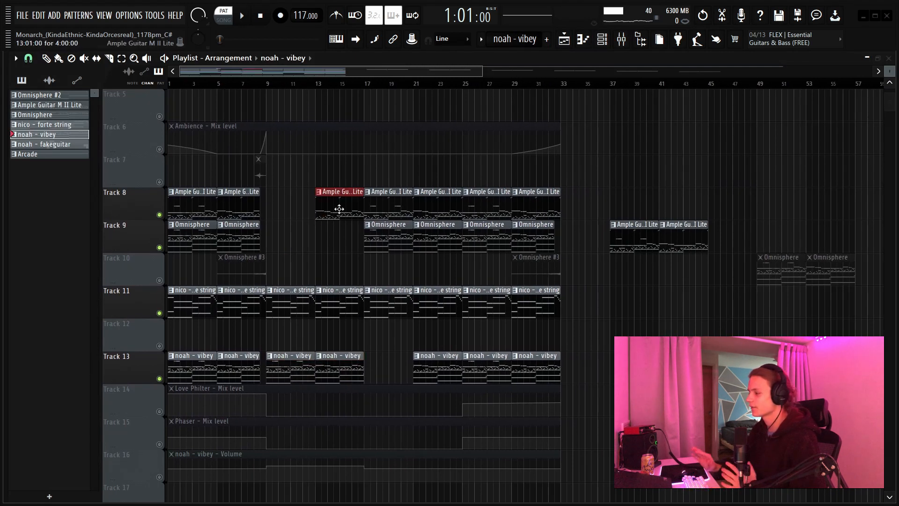
scroll(258, 281, up, 3)
scroll(257, 281, down, 6)
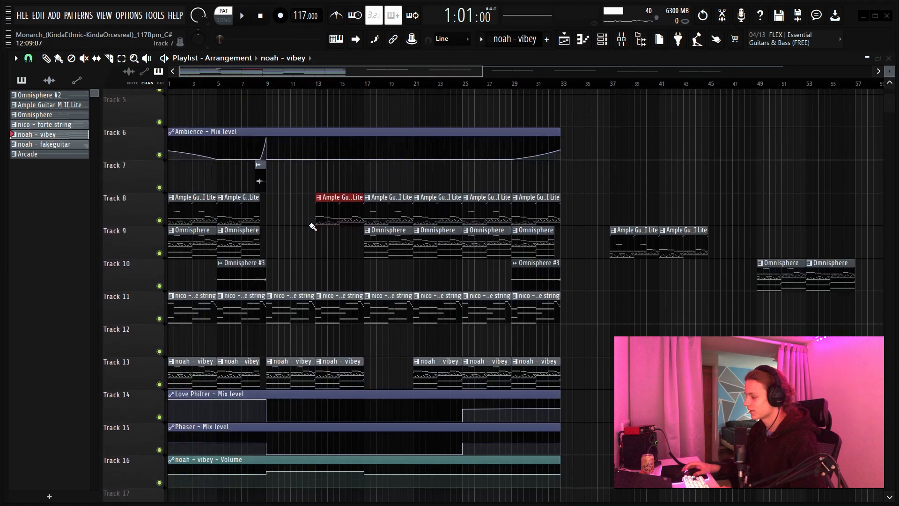
Step: Highlight the noah - vibey clip at bar 9 and the noah - vibey volume automation on Track 16
drag(263, 348, 323, 225)
click(291, 180)
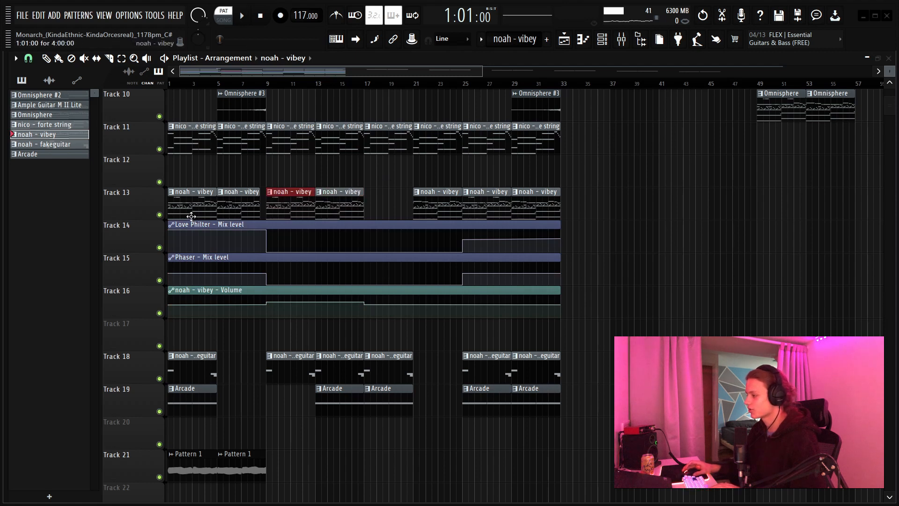
mouse_move(283, 310)
drag(281, 323, 356, 295)
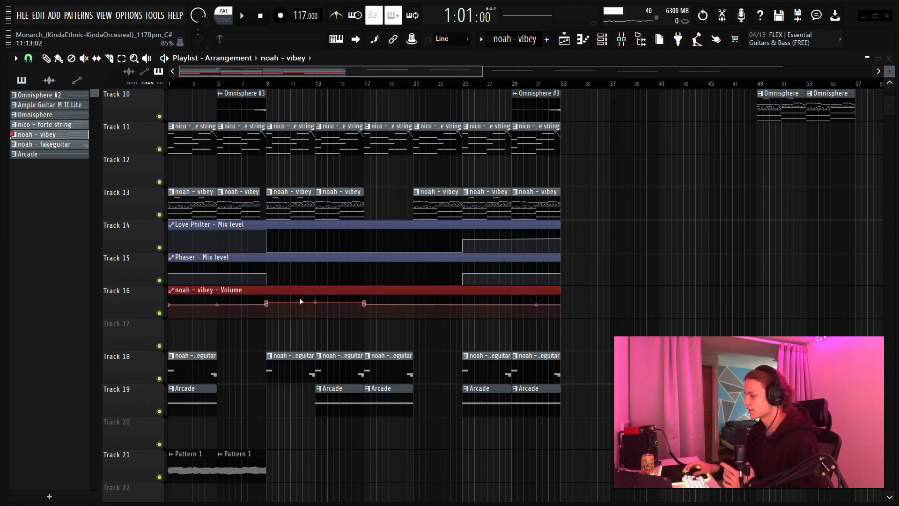
mouse_move(341, 280)
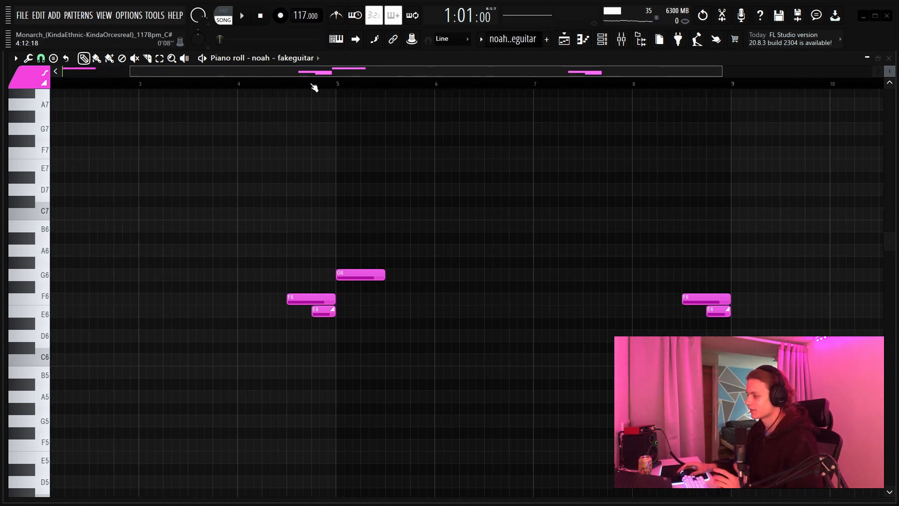
Step: Select the F6 and E6 notes at the end of bar 4 in the noah - fakeguitar pattern and clear the selection
drag(288, 288, 329, 341)
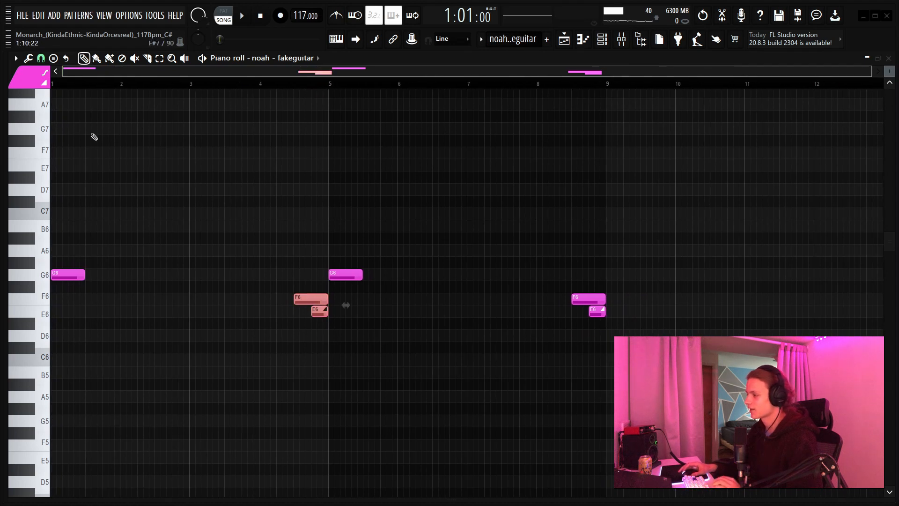
key(ctrl+d)
Step: Play the noah - fakeguitar pattern in pattern mode, stop the playback and open its mixer track
key(l)
key(space)
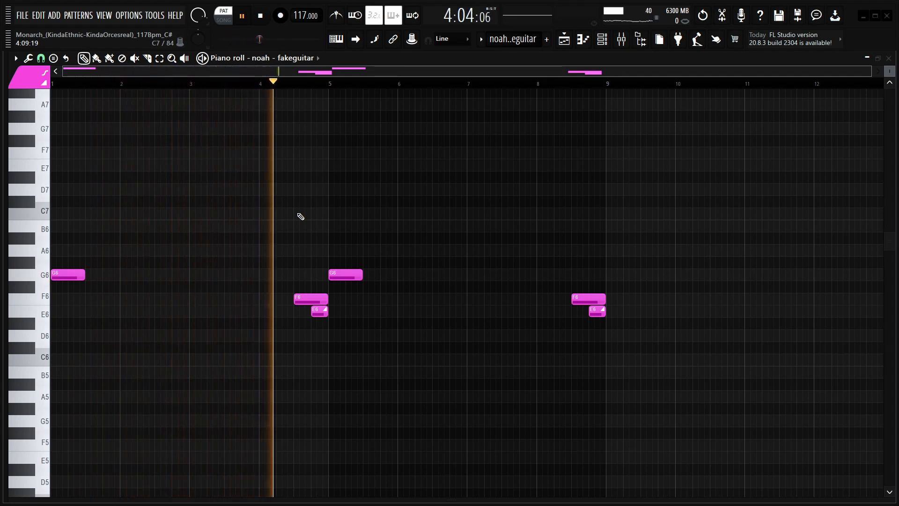
click(237, 28)
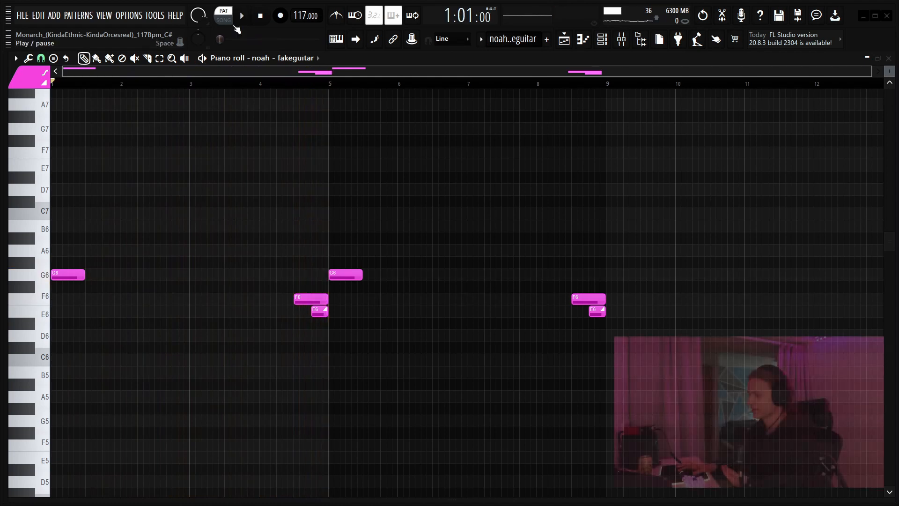
click(603, 40)
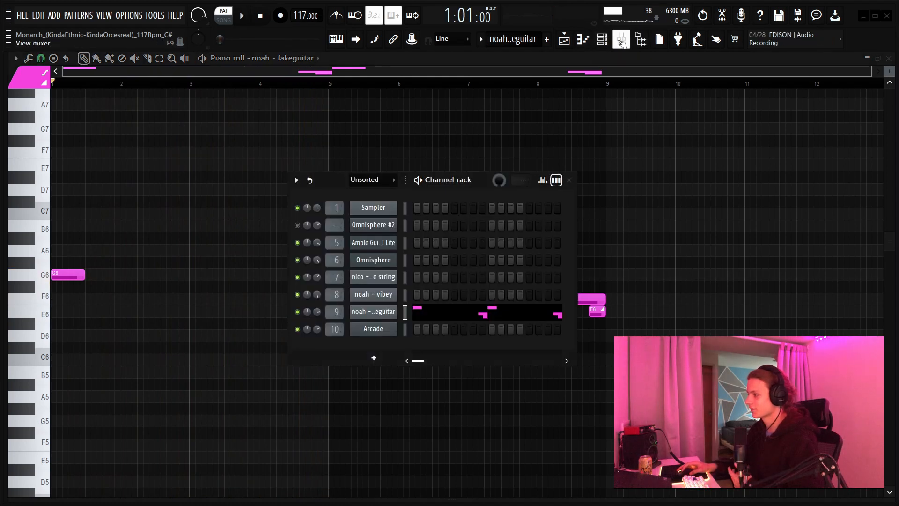
click(622, 42)
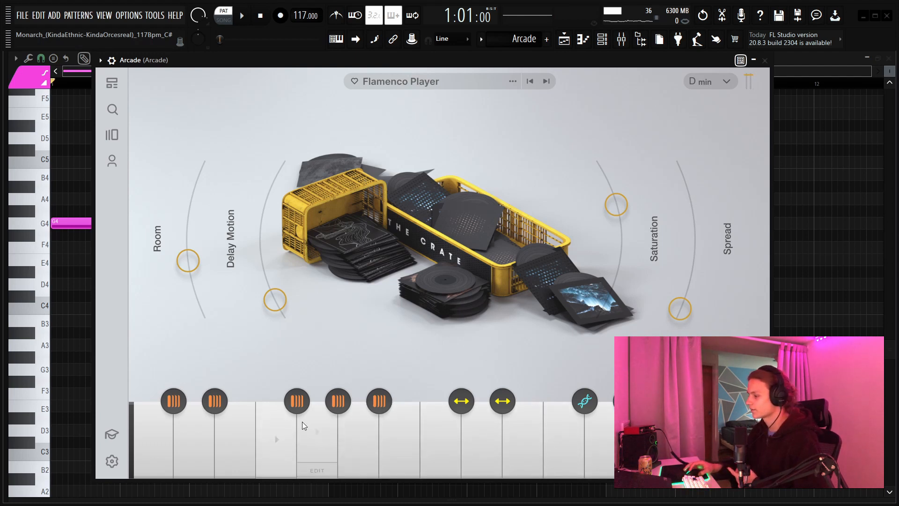
Step: Audition one of the loop keys of the Flamenco Player kit in Arcade
click(323, 434)
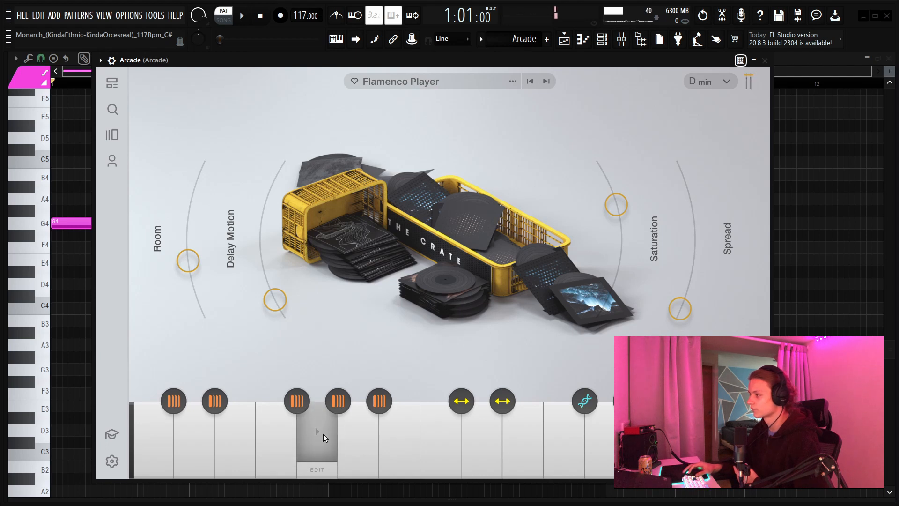
Step: Close the Arcade plugin and inspect the Fruity parametric EQ 2 on the Arcade mixer track
click(754, 60)
key(F6)
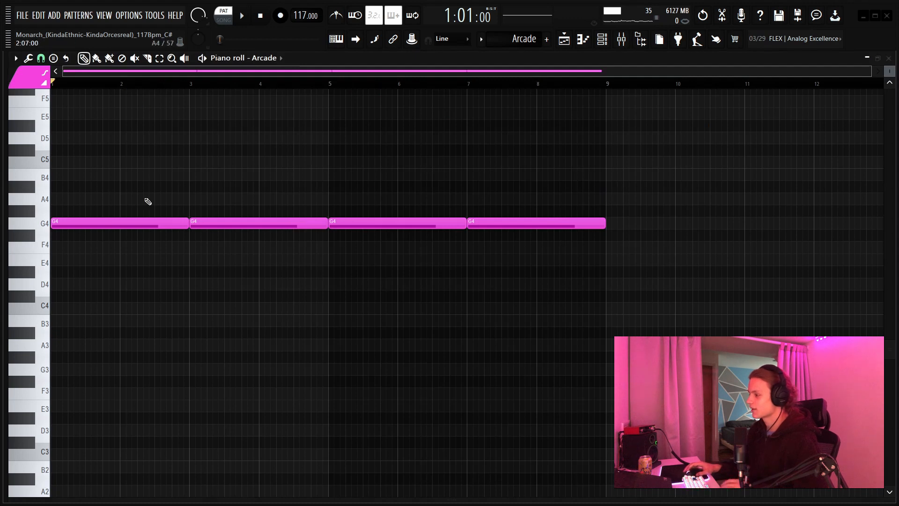
key(F6)
key(F9)
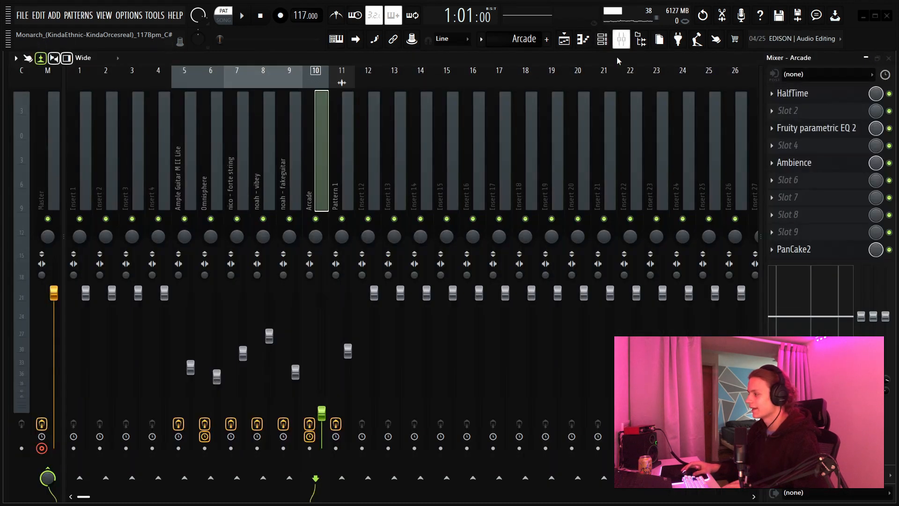
click(817, 128)
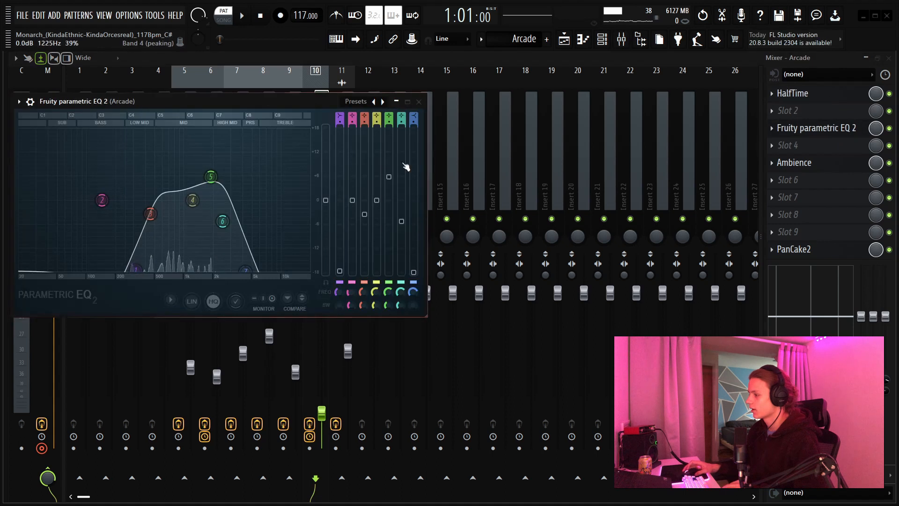
click(419, 101)
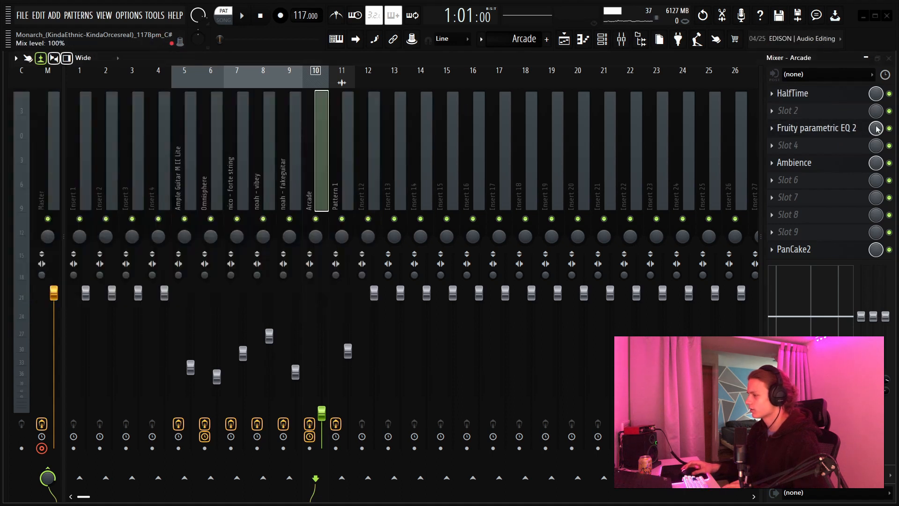
Step: Inspect the Ambience reverb and the PanCake2 panning wave on the Arcade mixer track
click(840, 169)
drag(197, 136, 236, 138)
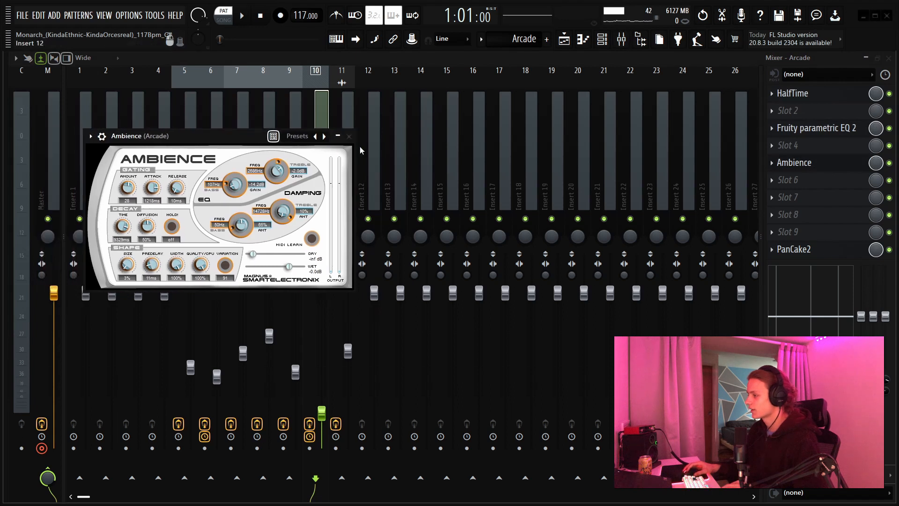
click(347, 135)
click(796, 249)
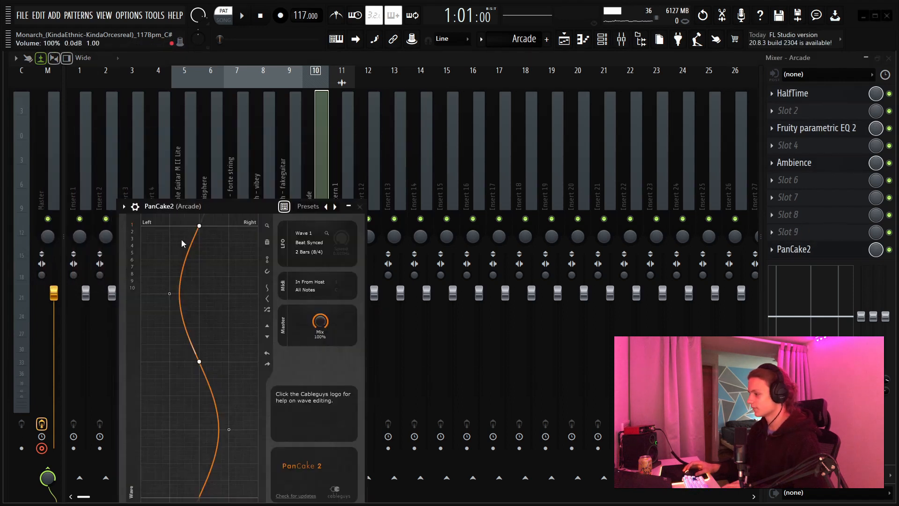
Step: Open the Arcade piano roll, play its pattern of G4 notes in pattern mode and stop the playback
key(F9)
click(421, 328)
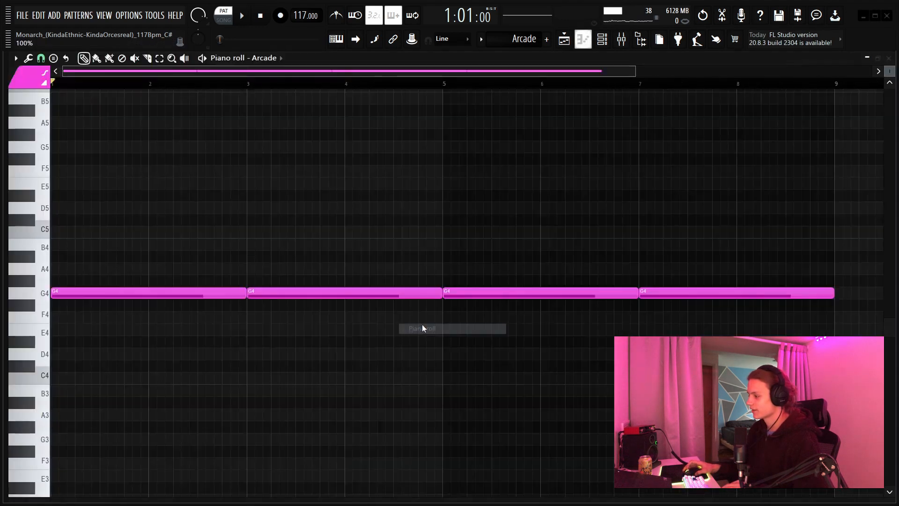
scroll(135, 84, down, 2)
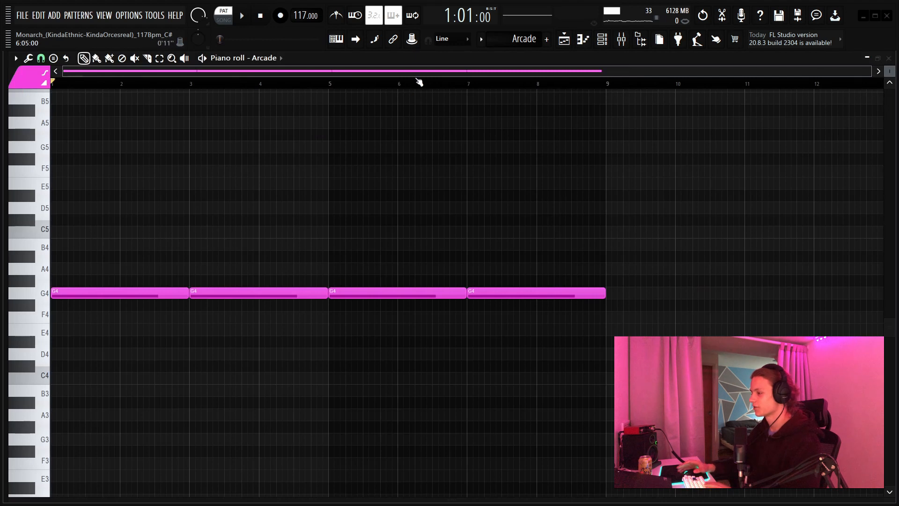
key(space)
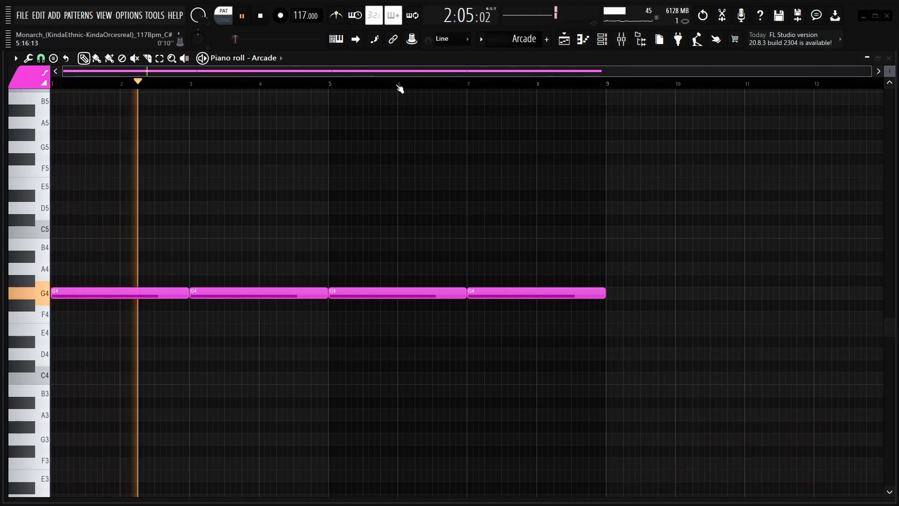
scroll(399, 89, up, 1)
scroll(400, 88, down, 1)
scroll(400, 89, up, 1)
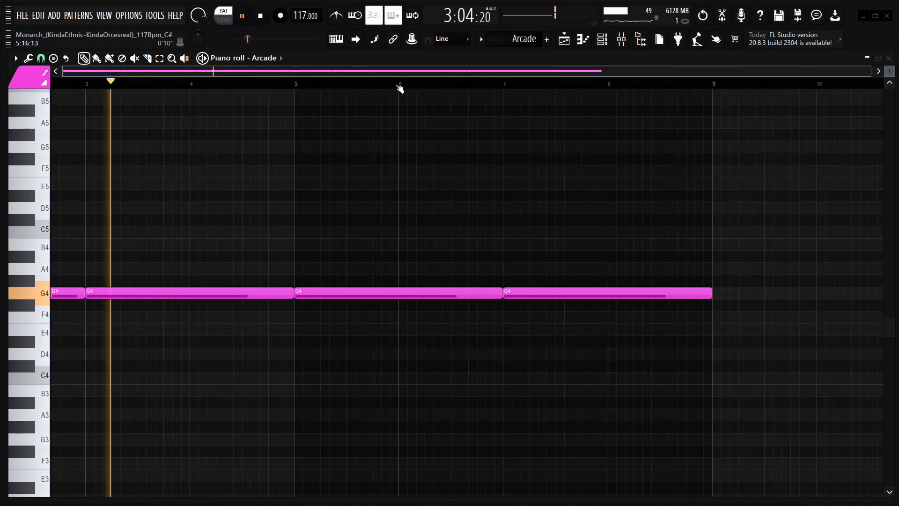
scroll(400, 89, down, 1)
scroll(399, 89, up, 1)
scroll(399, 89, down, 1)
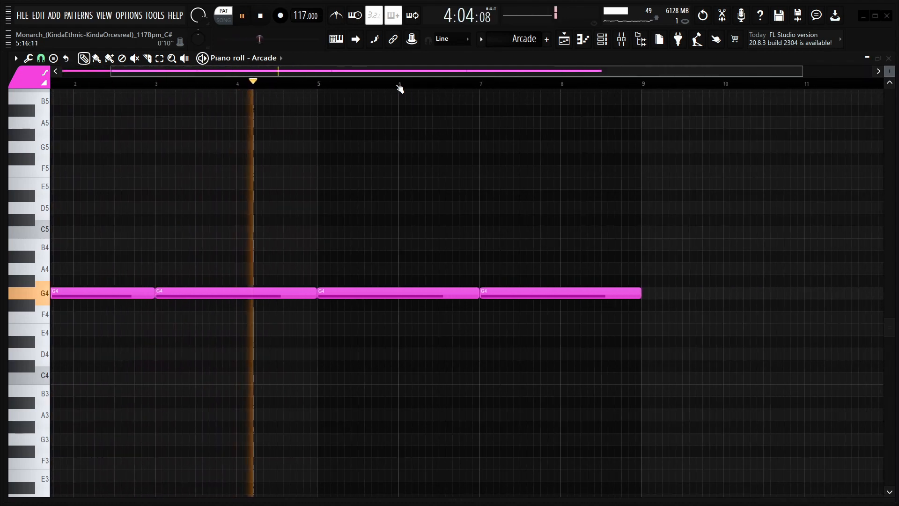
key(space)
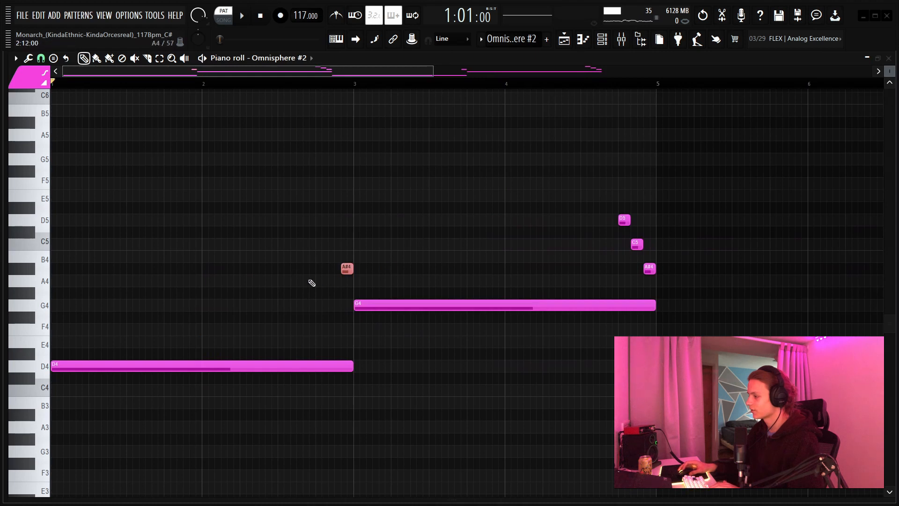
Step: Highlight the D5, C5 and A#4 notes at the end of bar 4 in the Omnisphere #2 pattern
scroll(322, 286, down, 3)
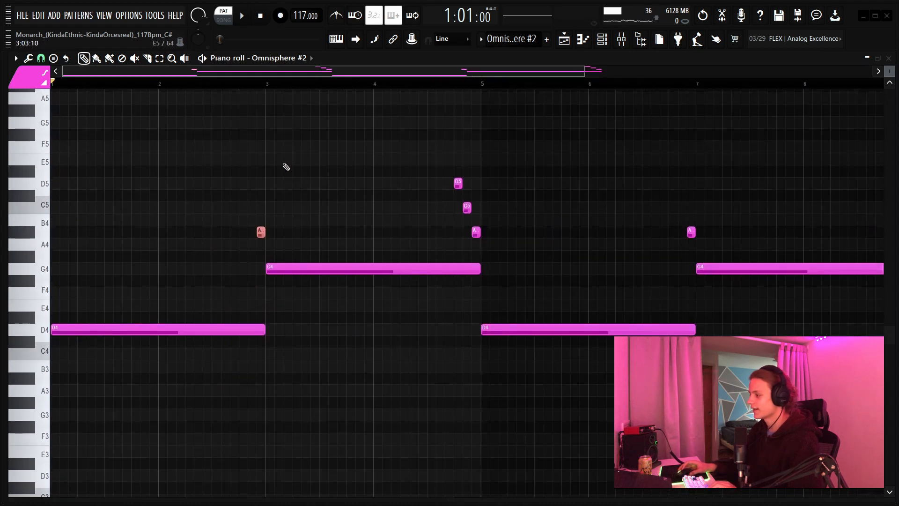
scroll(403, 82, up, 4)
drag(510, 167, 580, 229)
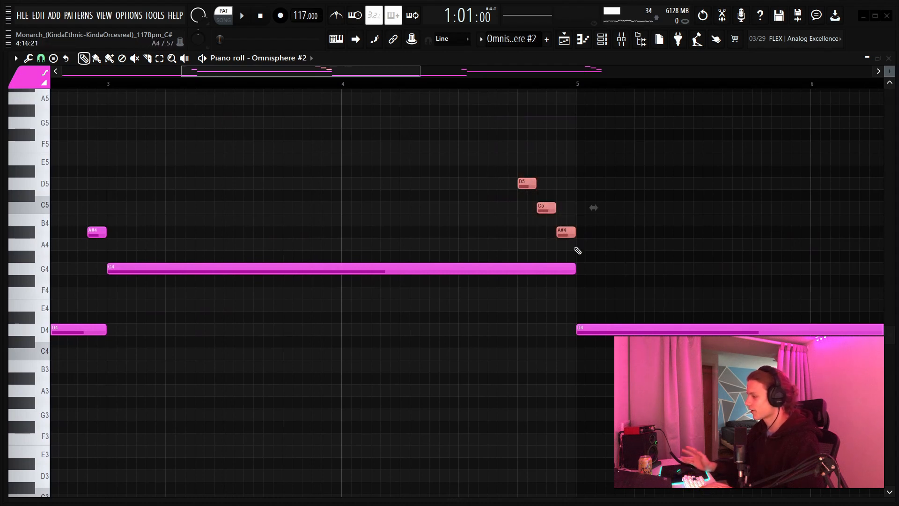
scroll(366, 170, down, 4)
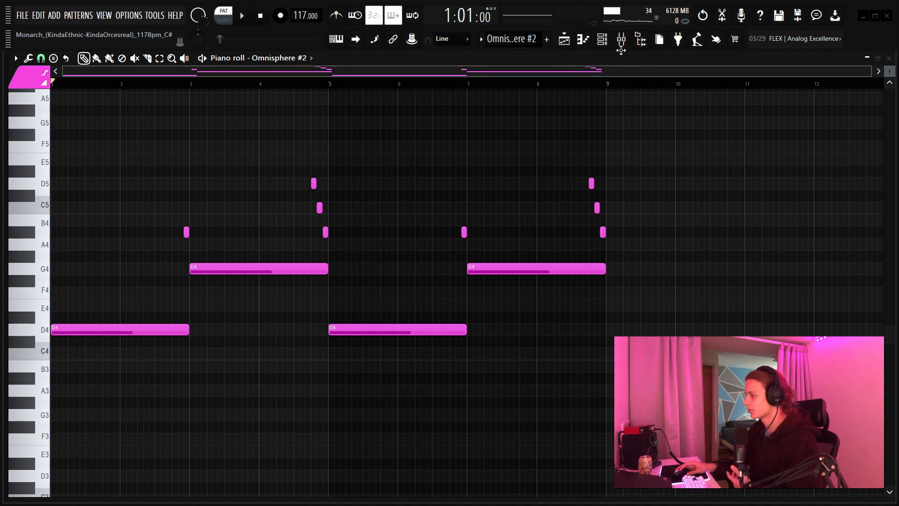
Step: Play the first eight bars of the playlist in song mode with only Track 21's Pattern 1 audio heard, and stop
click(603, 38)
click(564, 39)
click(223, 20)
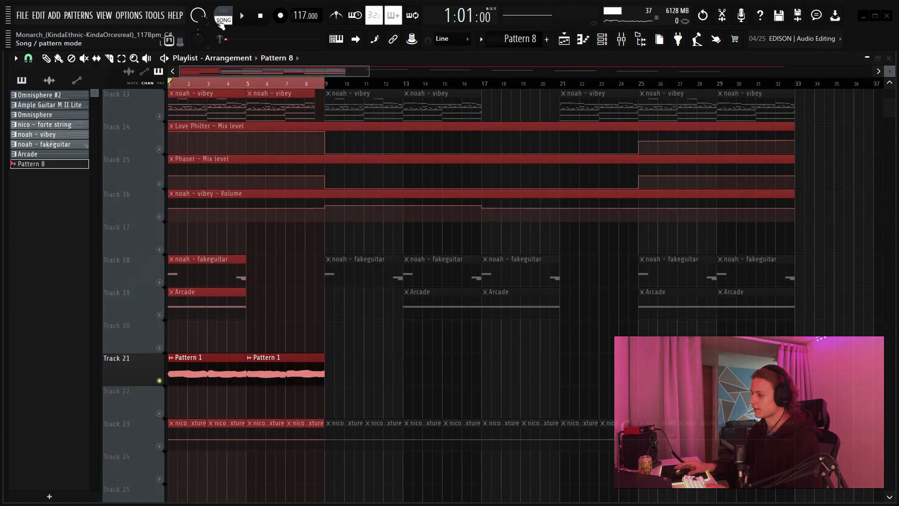
click(287, 281)
right_click(287, 281)
key(space)
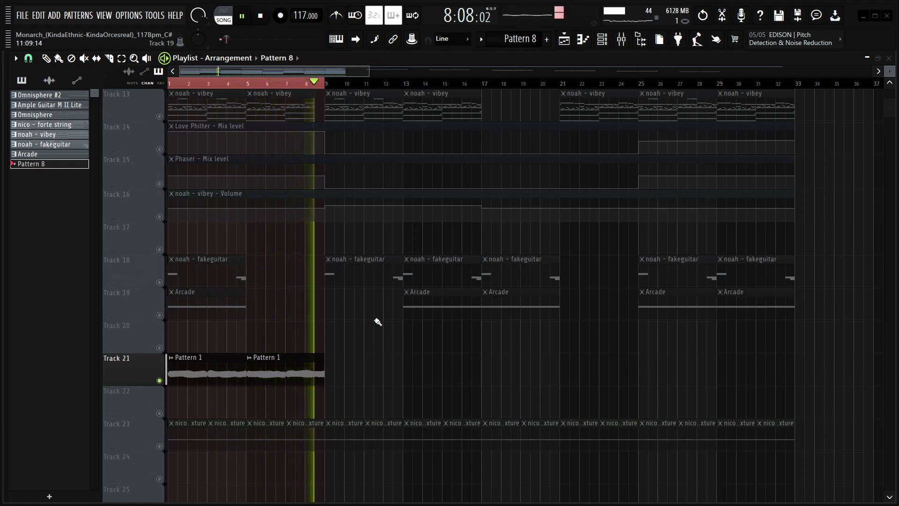
key(space)
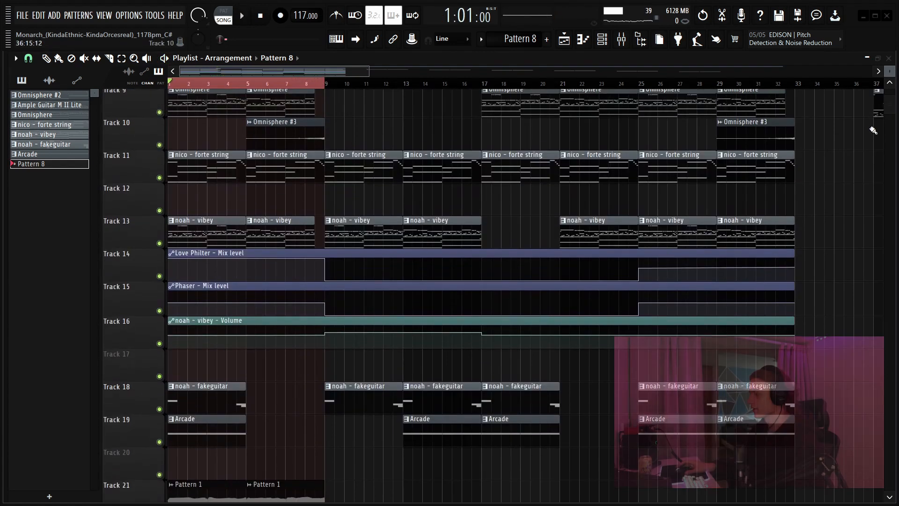
Step: Inspect the Fruity parametric EQ 2 on the Pattern 1 mixer track and close it
click(621, 39)
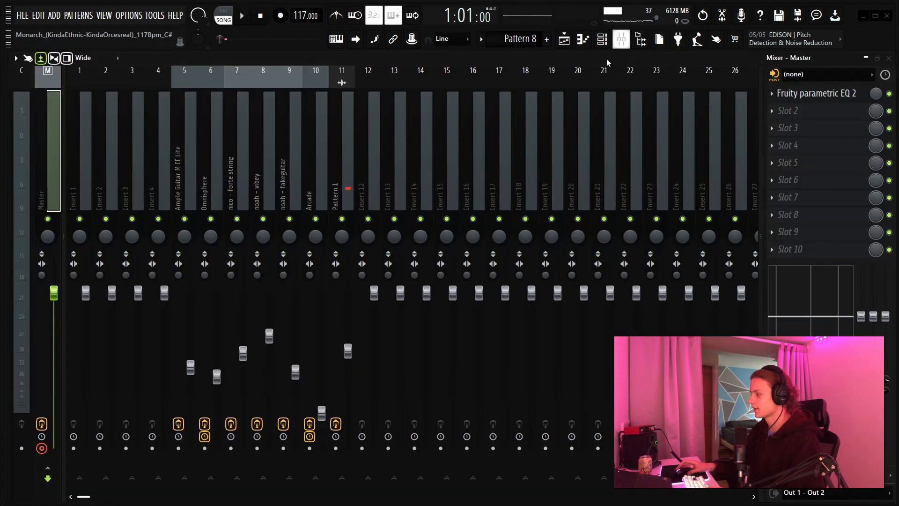
click(347, 200)
click(837, 95)
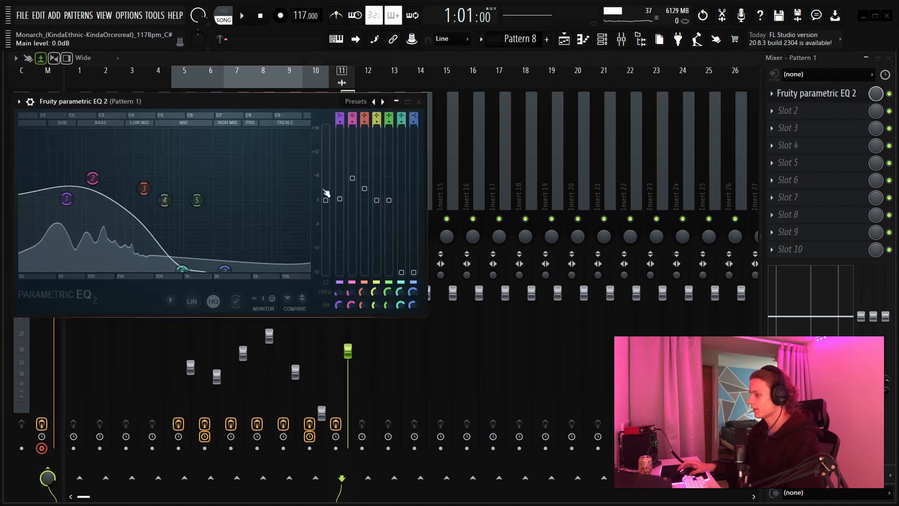
drag(291, 101, 316, 147)
click(443, 148)
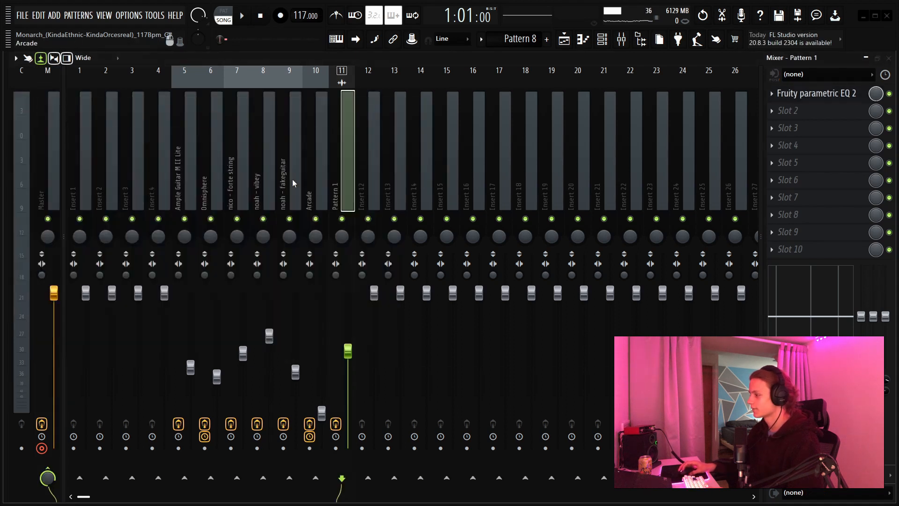
Step: Inspect band 4 in the noah - fakeguitar mixer track's Fruity parametric EQ 2 and close the equalizer
click(318, 187)
click(285, 191)
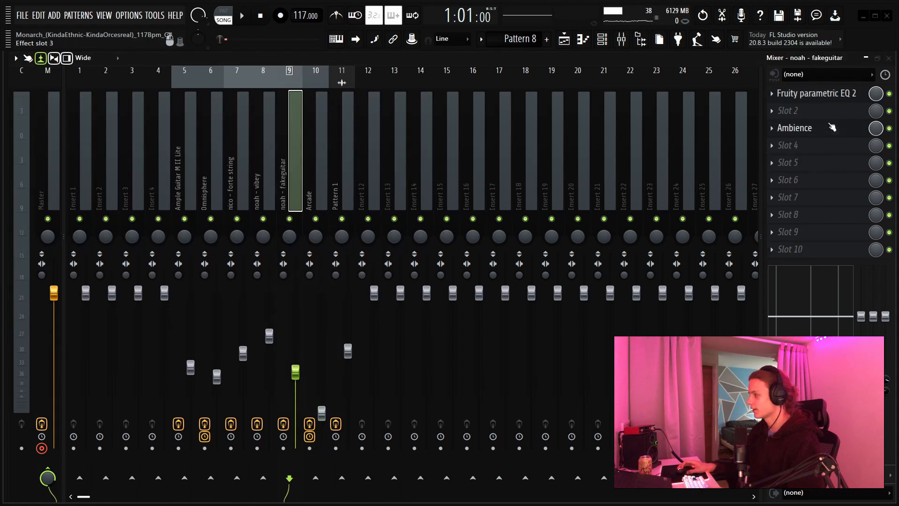
click(841, 96)
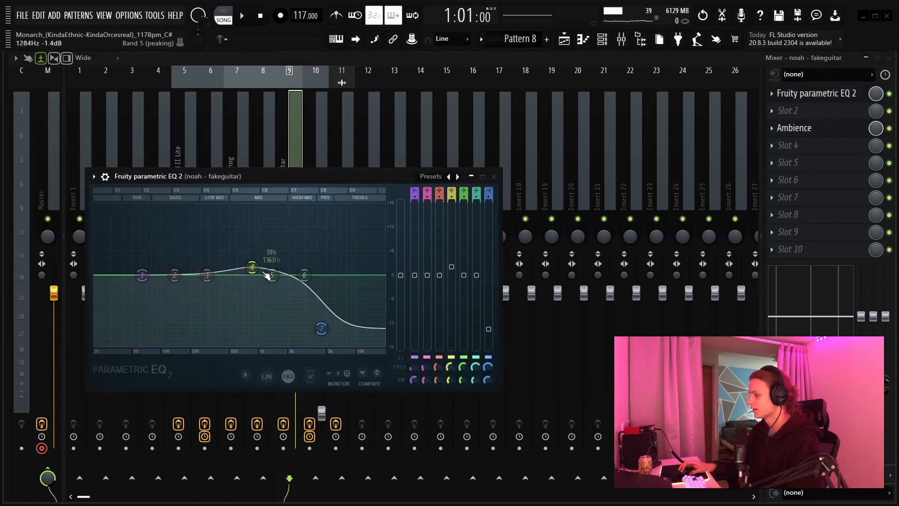
drag(251, 271, 252, 267)
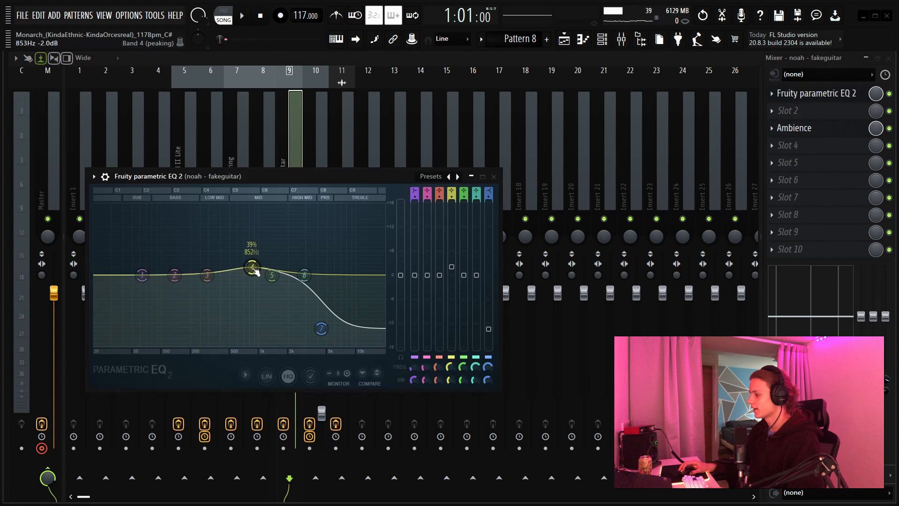
click(493, 177)
Step: View the effect chains of the noah - vibey, nico - forte string and Omnisphere mixer tracks
click(258, 191)
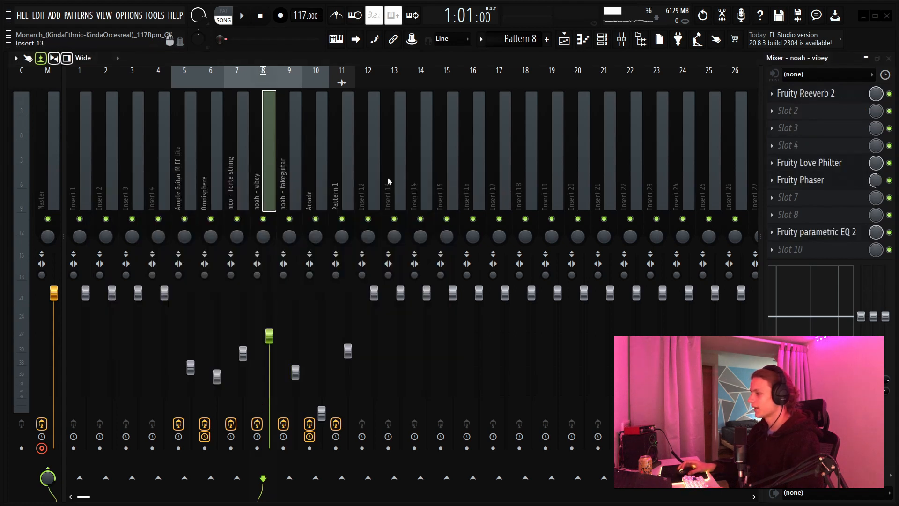
click(238, 185)
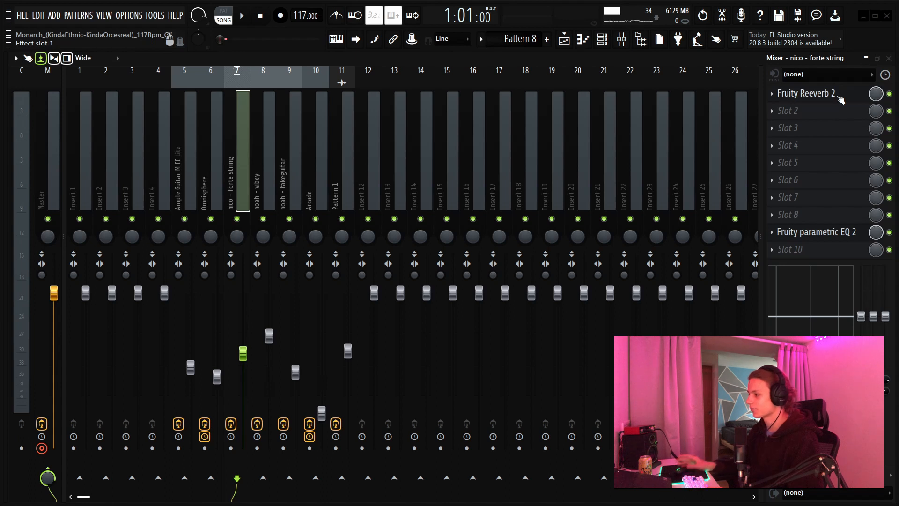
click(206, 189)
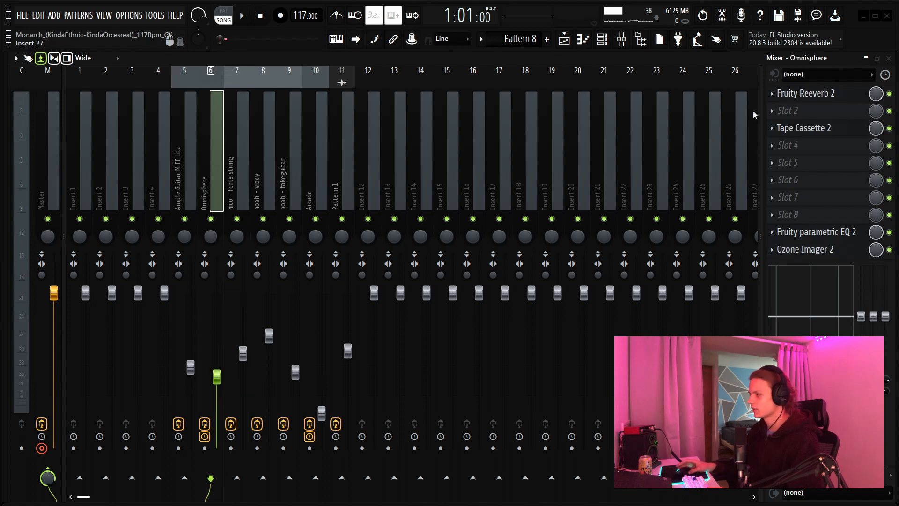
Step: Inspect the Tape Cassette 2 and Ozone Imager 2 effects on the Omnisphere mixer track, closing each one
click(848, 132)
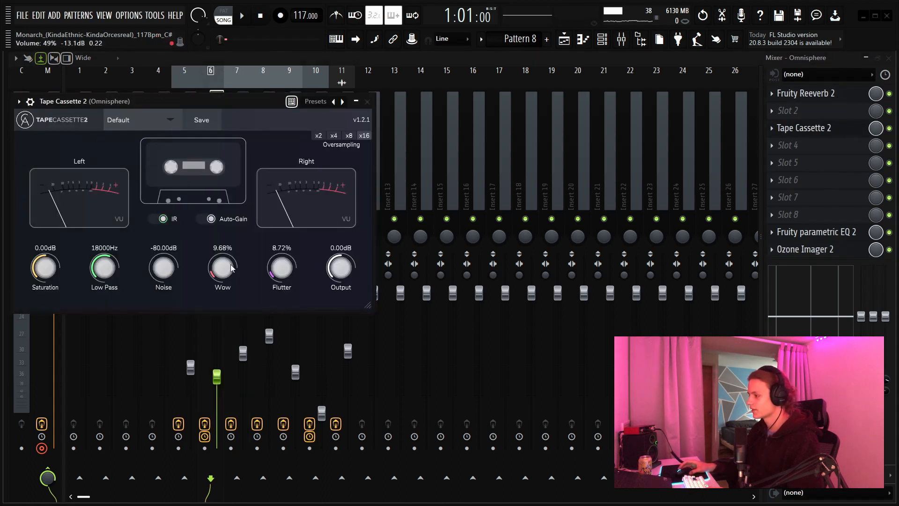
drag(239, 107, 237, 128)
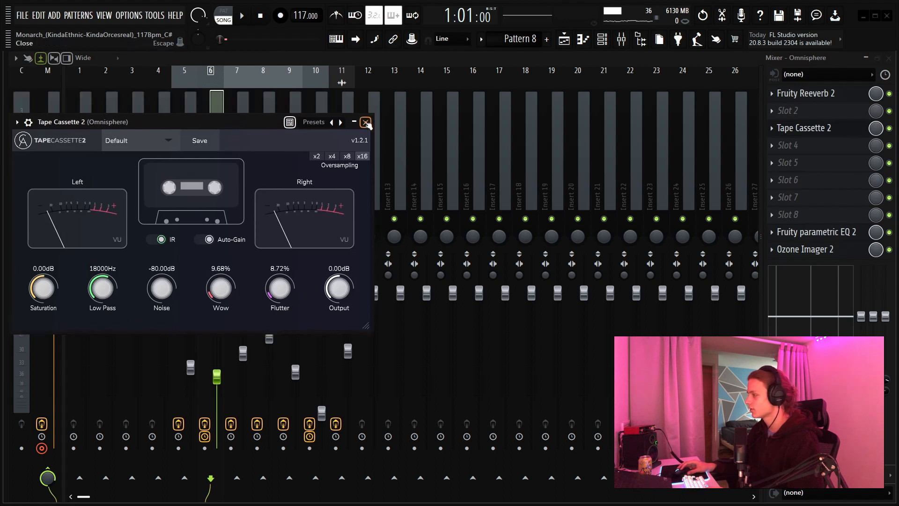
click(366, 123)
click(842, 251)
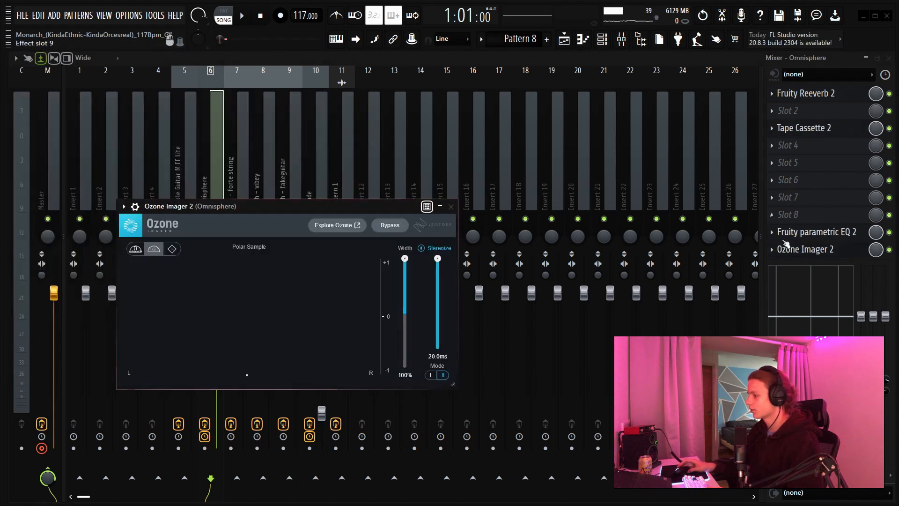
click(451, 207)
Step: Return to the playlist and highlight the Omnisphere clip at bar 5 on Track 9
key(F5)
drag(373, 304, 263, 303)
scroll(347, 296, down, 2)
scroll(348, 296, down, 1)
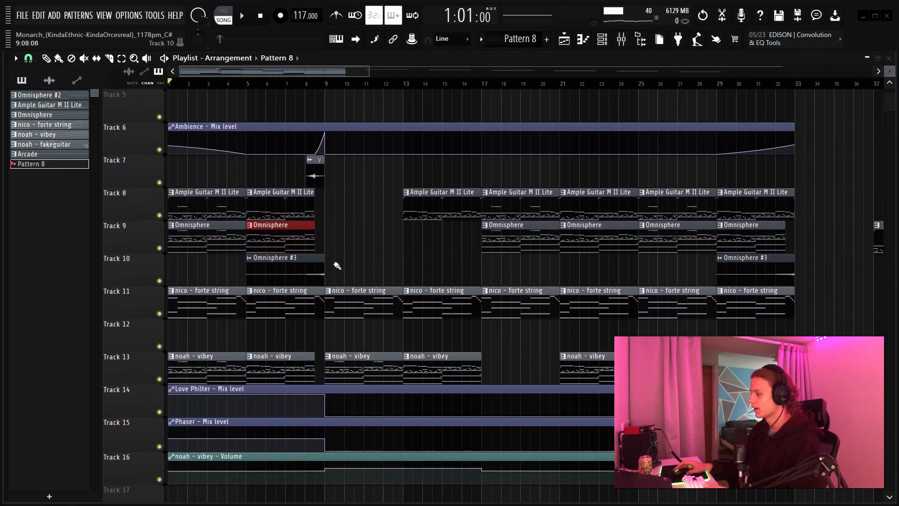
Step: Inspect the sample settings of the Omnisphere #3 audio clip at bar 5 on Track 10 and close them
scroll(304, 92, up, 6)
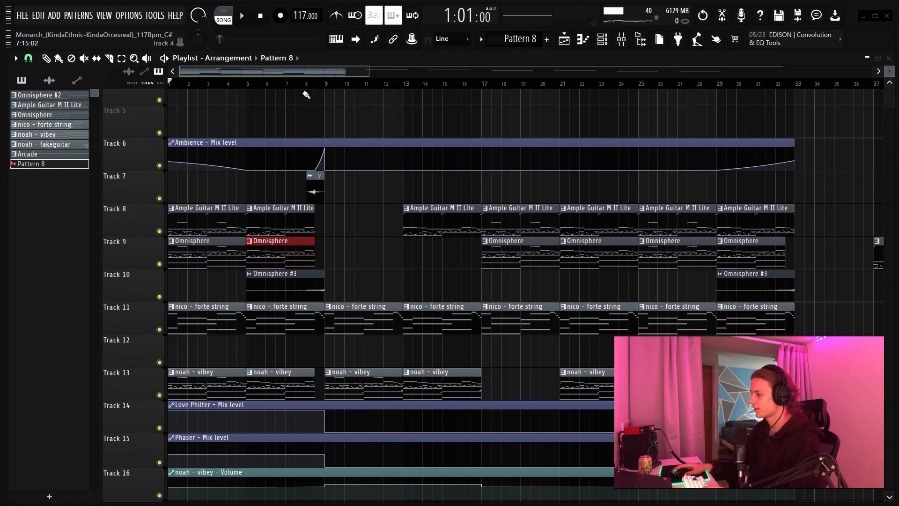
scroll(302, 93, up, 3)
scroll(363, 374, down, 6)
drag(358, 246, 353, 274)
double_click(280, 276)
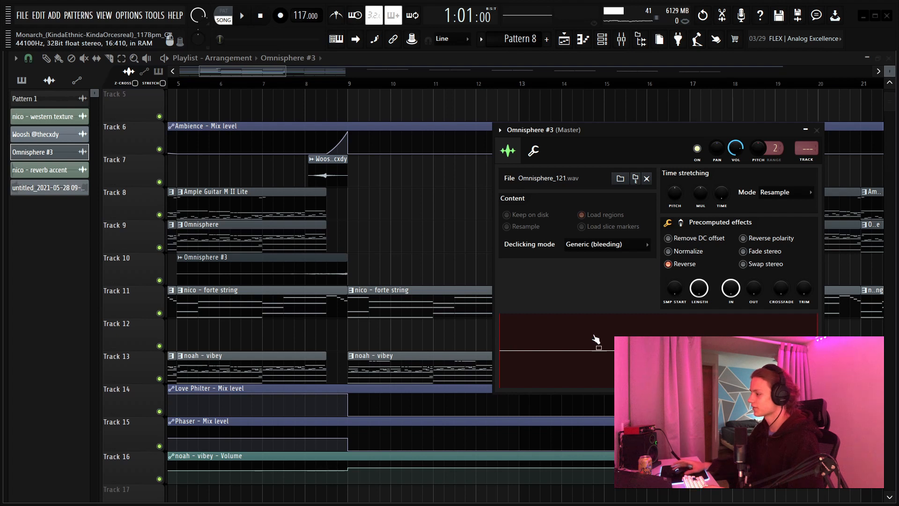
click(816, 131)
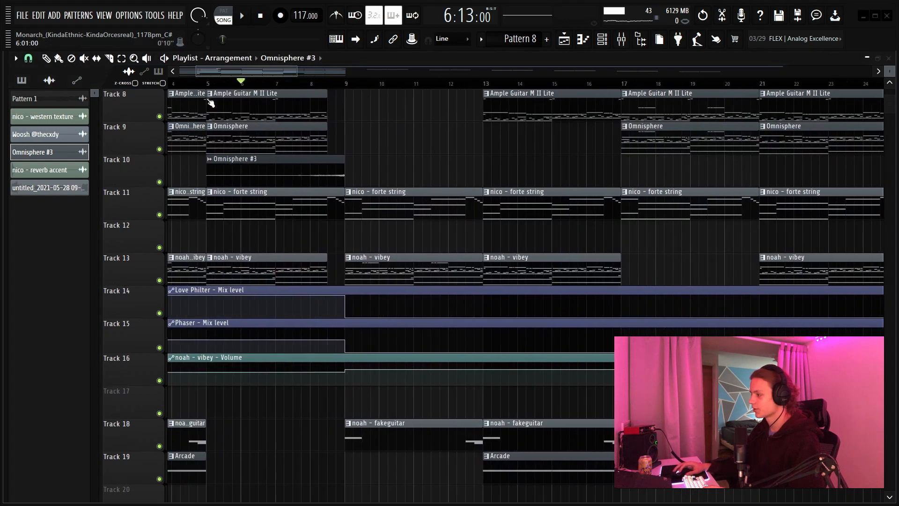
scroll(431, 255, up, 4)
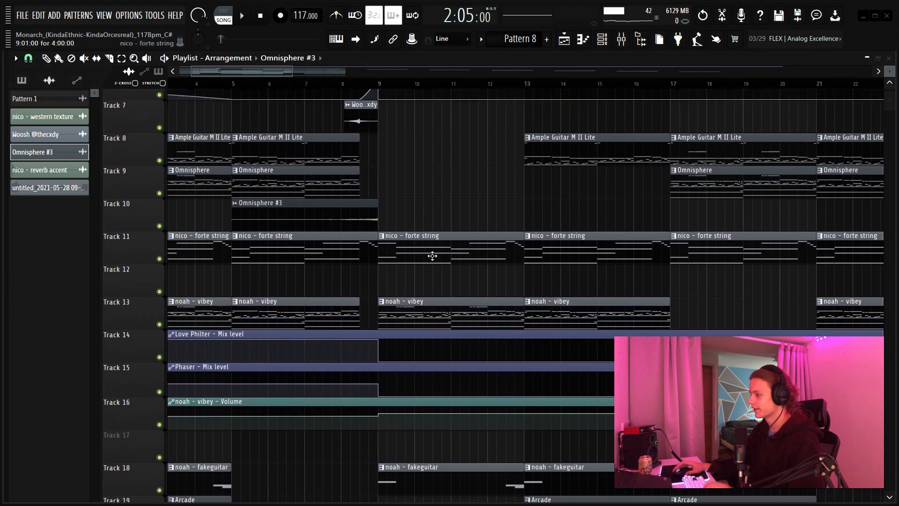
drag(398, 222, 358, 276)
scroll(349, 94, up, 3)
scroll(361, 89, up, 5)
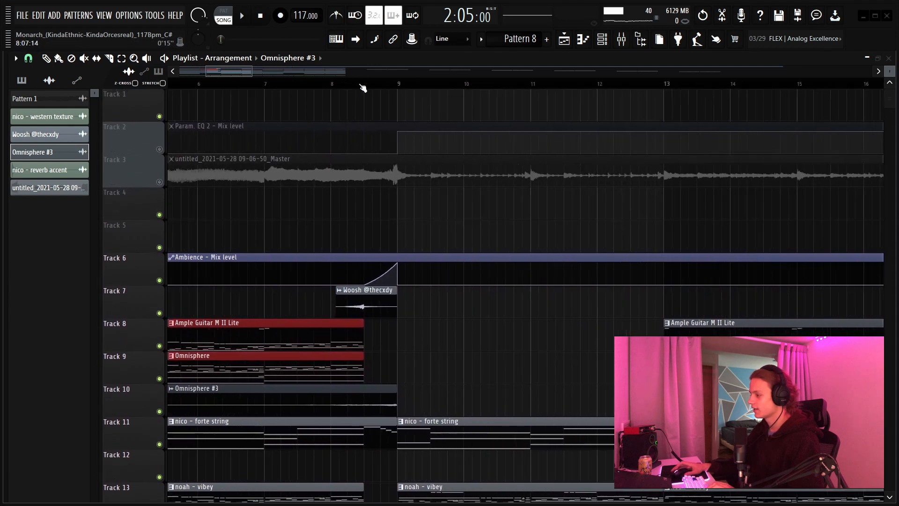
drag(259, 300, 448, 315)
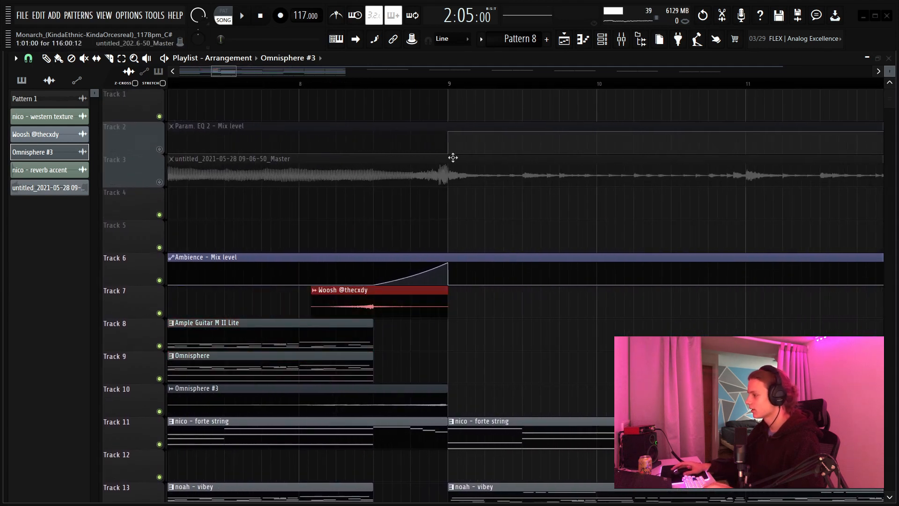
scroll(382, 337, down, 4)
scroll(380, 309, down, 3)
drag(359, 220, 364, 265)
scroll(421, 256, up, 2)
drag(341, 188, 367, 229)
ctrl+click(426, 194)
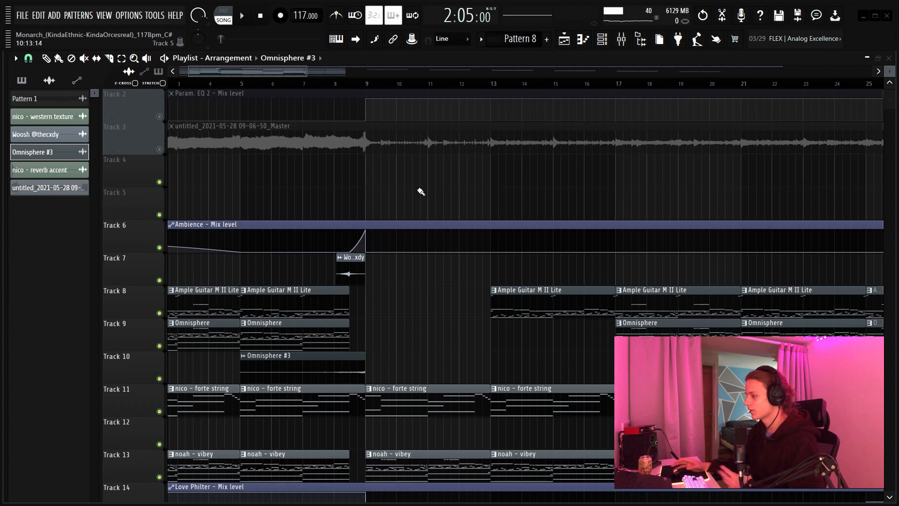
Step: Examine the Ambience - Mix level automation on Track 6 from its start to the end of the arrangement
drag(219, 75, 124, 104)
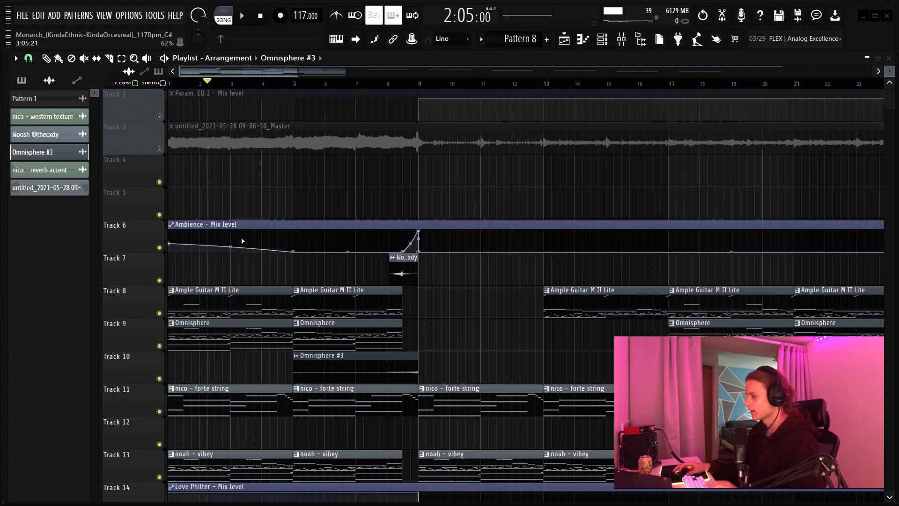
drag(256, 201, 209, 266)
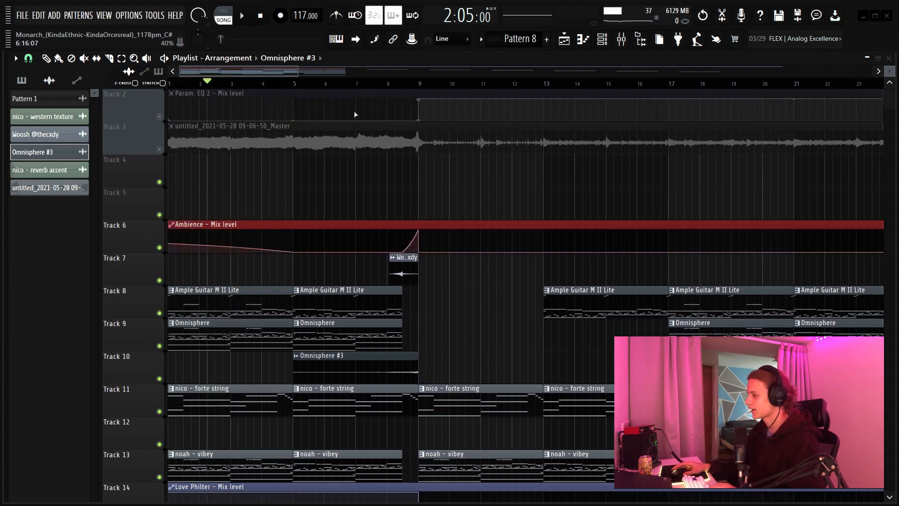
scroll(365, 89, down, 5)
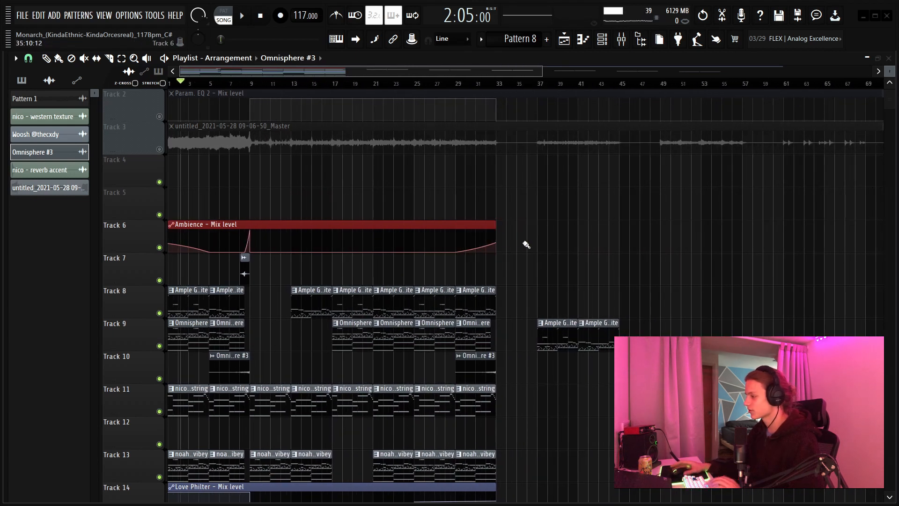
scroll(526, 244, down, 6)
scroll(468, 314, up, 3)
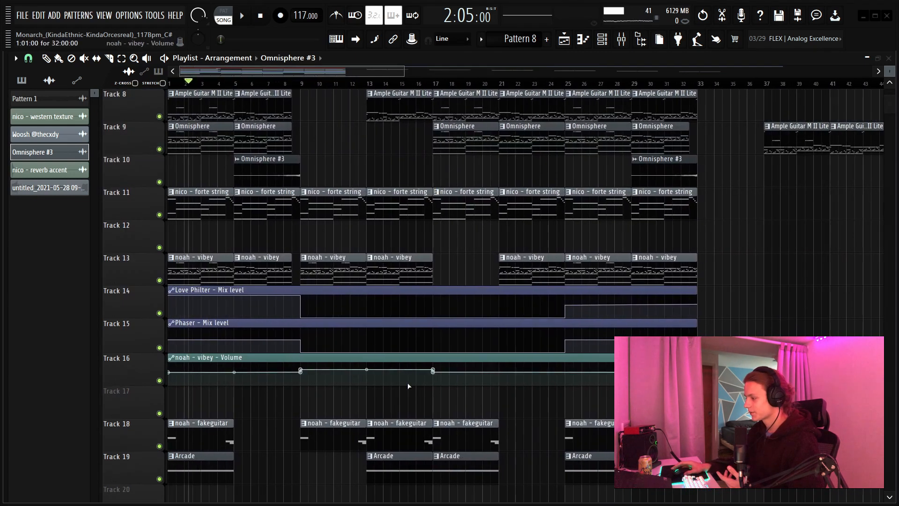
Step: Review the layers on the lower tracks, highlighting the noah - vibey clip at bar 9 and the Arcade clip at bar 13
scroll(432, 396, down, 4)
scroll(441, 399, up, 1)
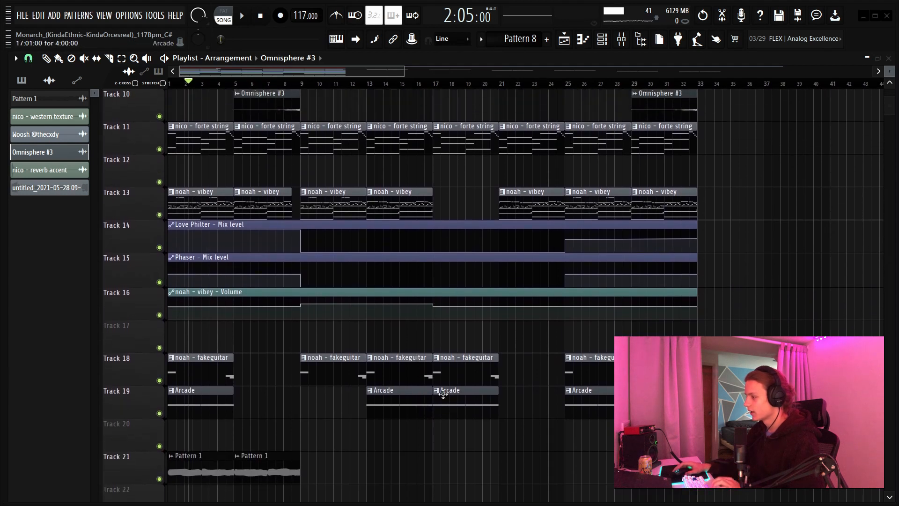
scroll(443, 393, up, 2)
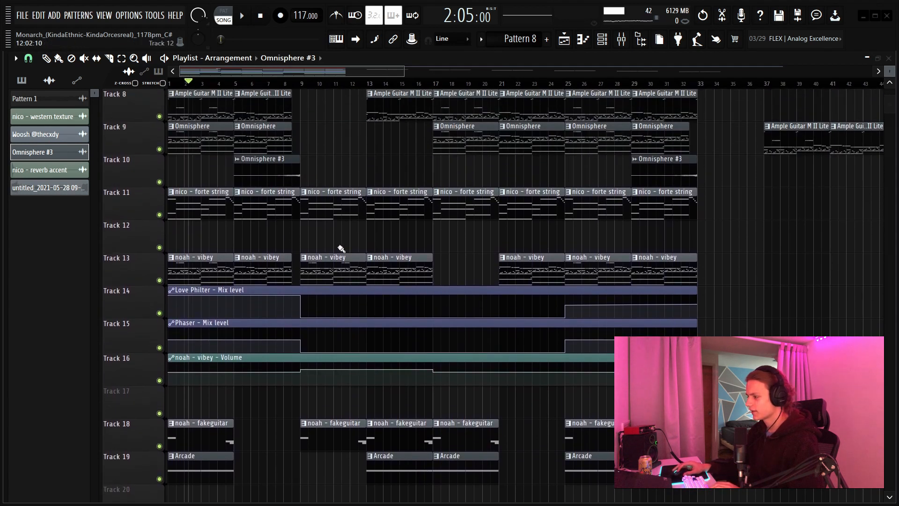
drag(367, 477, 430, 482)
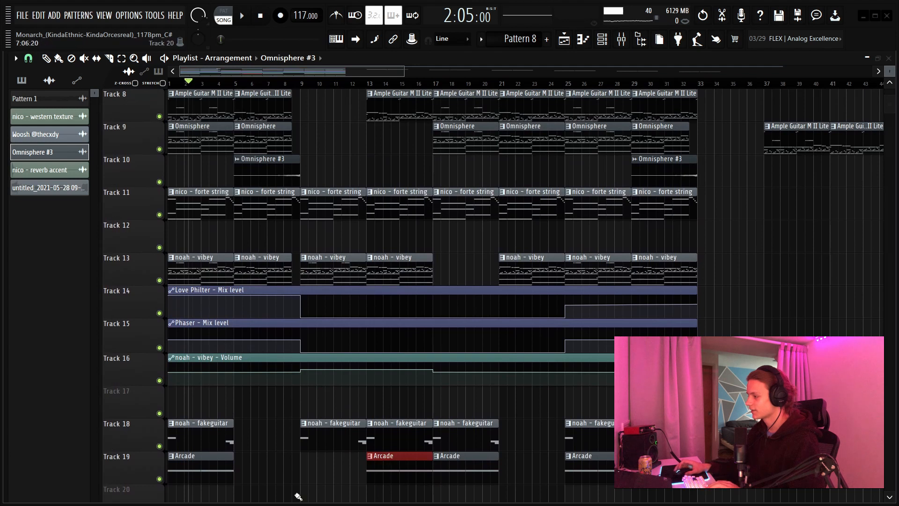
ctrl+click(349, 263)
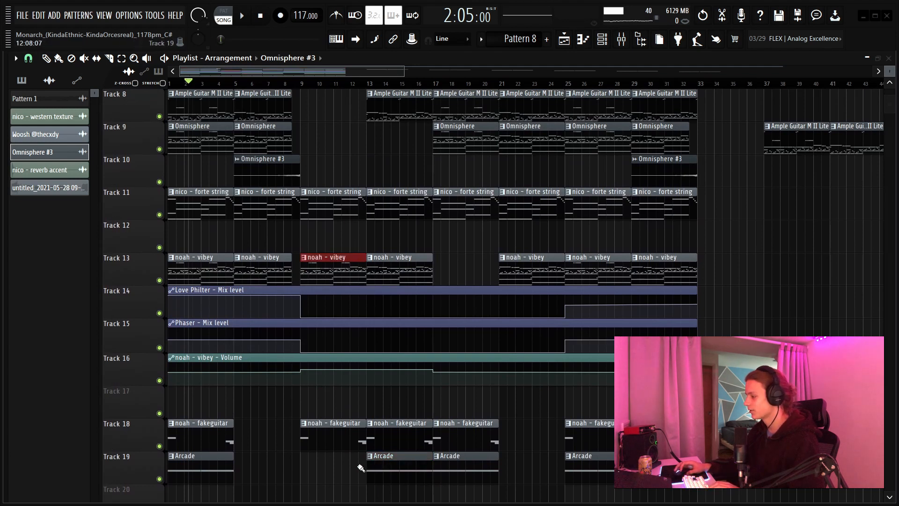
ctrl+click(406, 473)
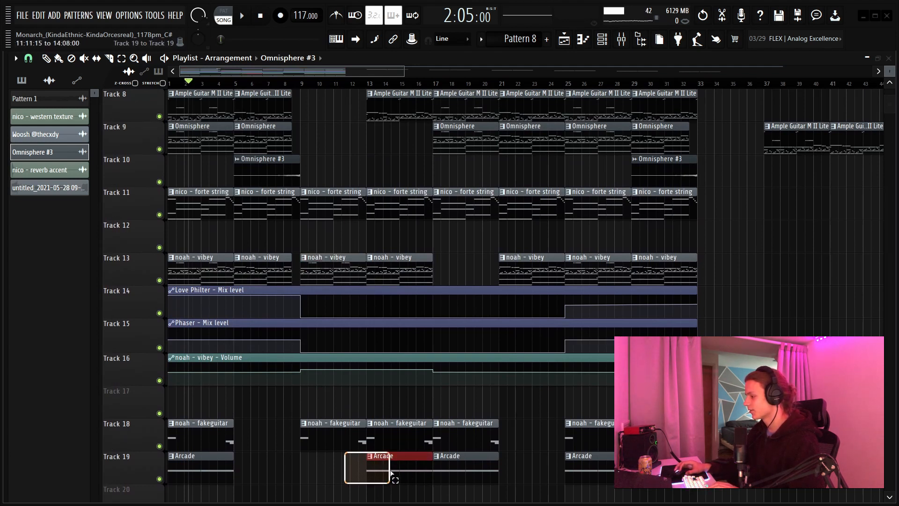
scroll(469, 387, up, 5)
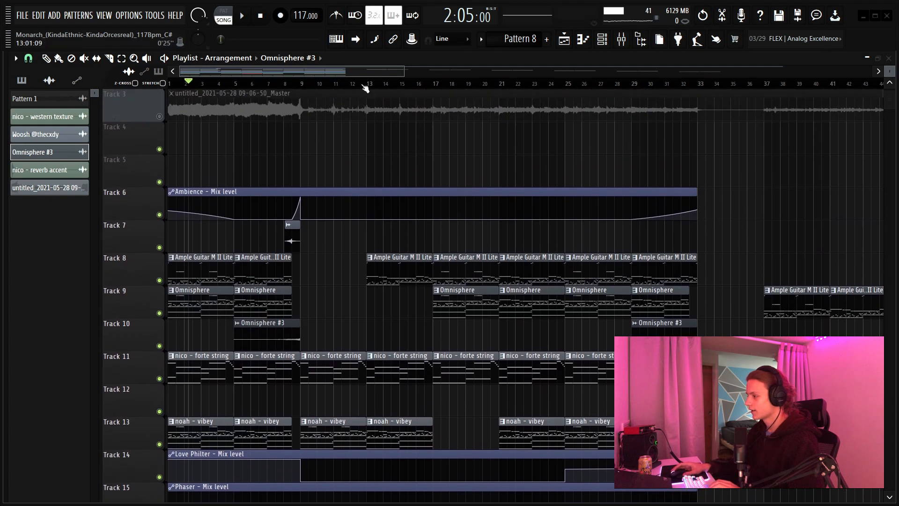
scroll(365, 88, up, 3)
scroll(468, 261, down, 7)
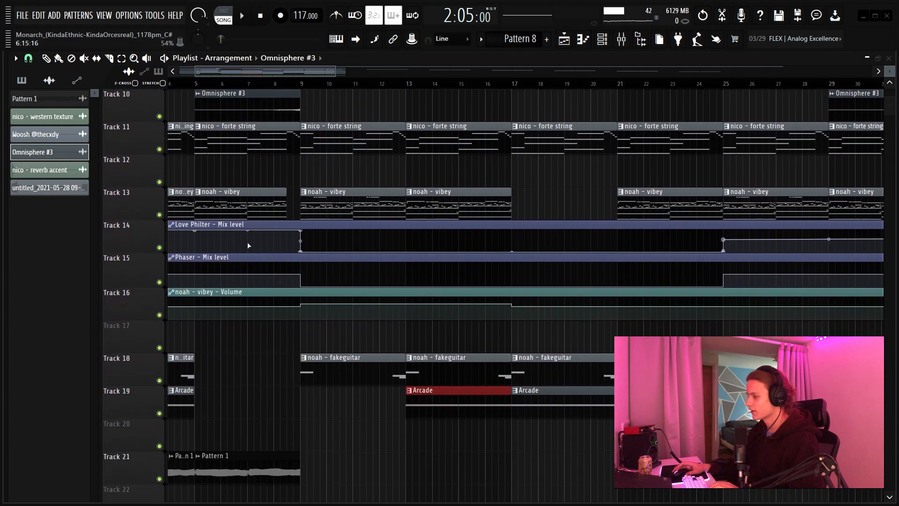
scroll(455, 91, down, 4)
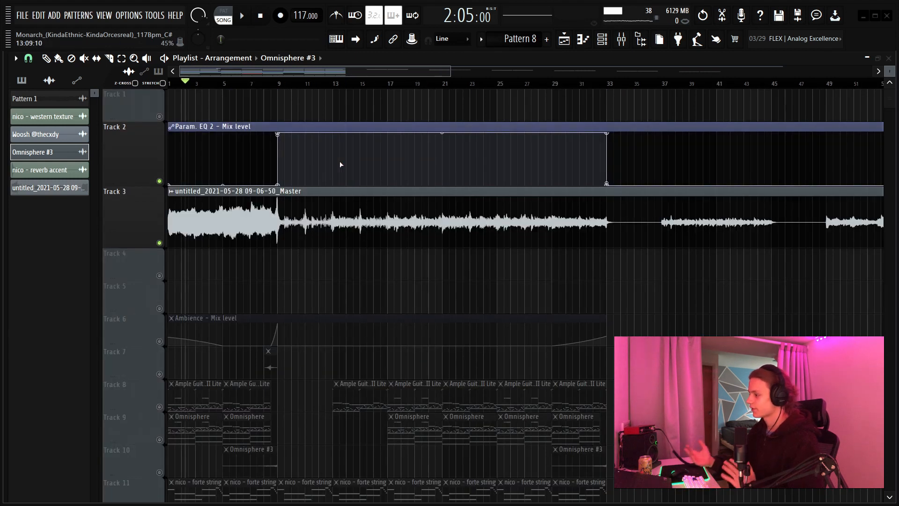
Step: Examine the rendered master audio clip on Track 3 alongside the Param. EQ 2 - Mix level automation on Track 2
click(278, 221)
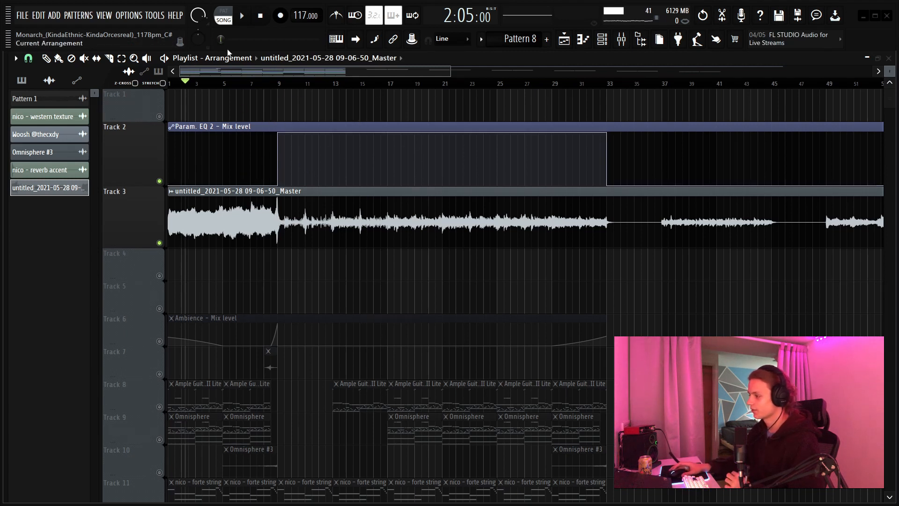
scroll(267, 90, up, 3)
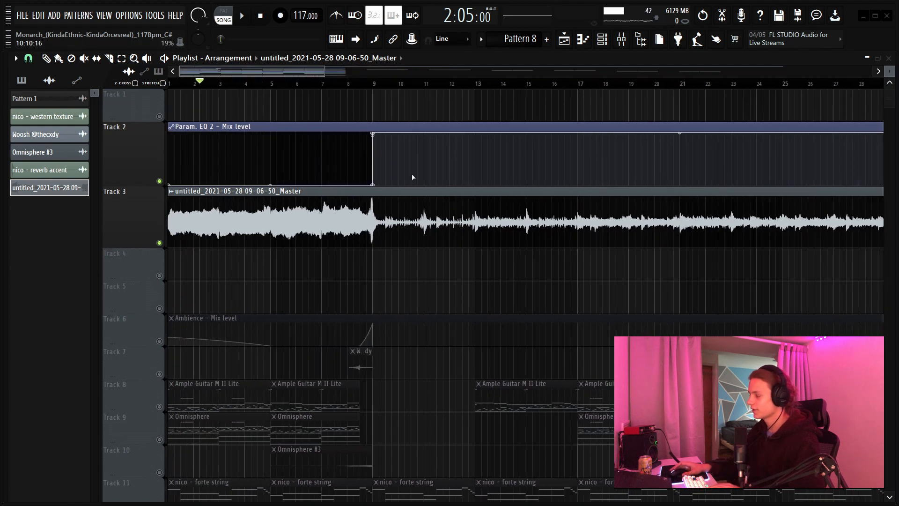
scroll(335, 89, down, 2)
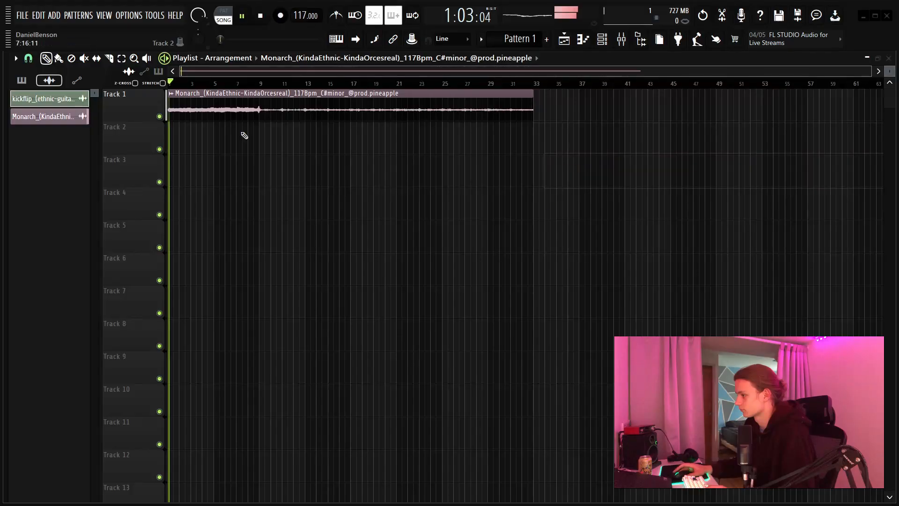
Step: Load Fruity Soft Clipper in slot 1 and a Fruity Parametric EQ in slot 3 of the master mixer track
scroll(263, 98, up, 3)
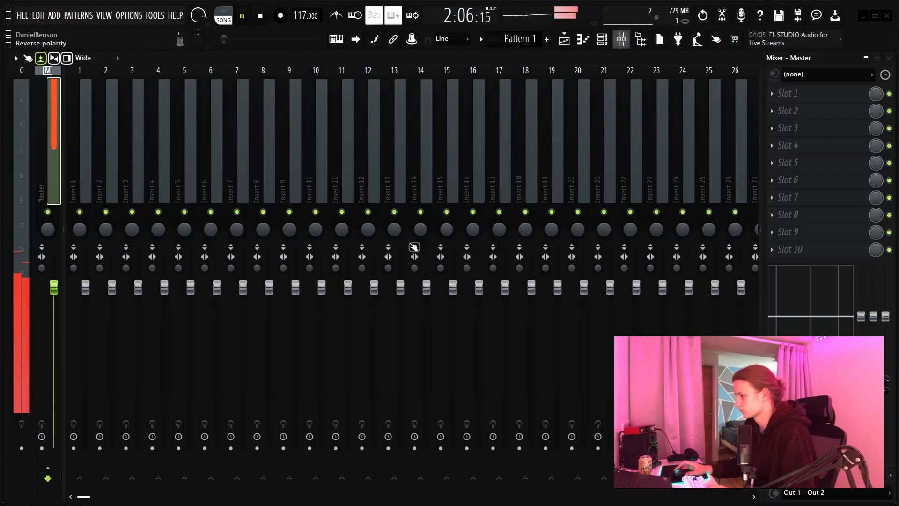
click(791, 101)
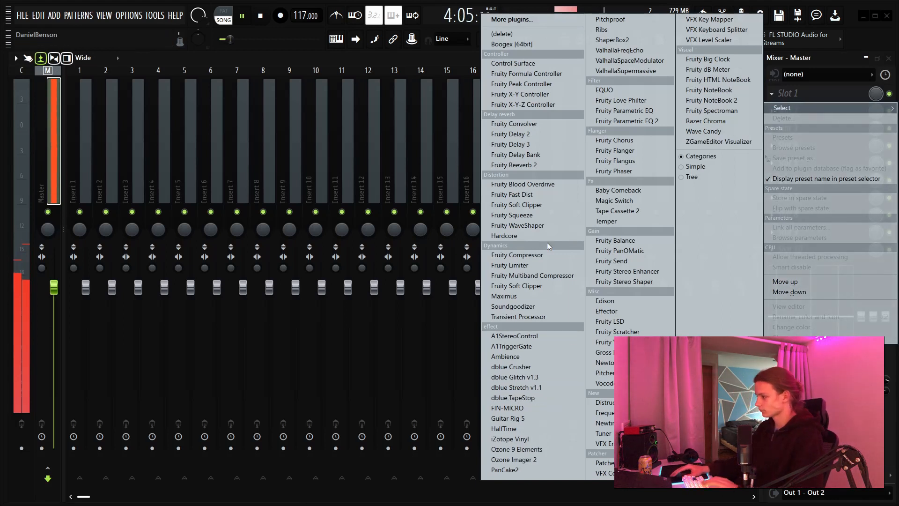
click(527, 287)
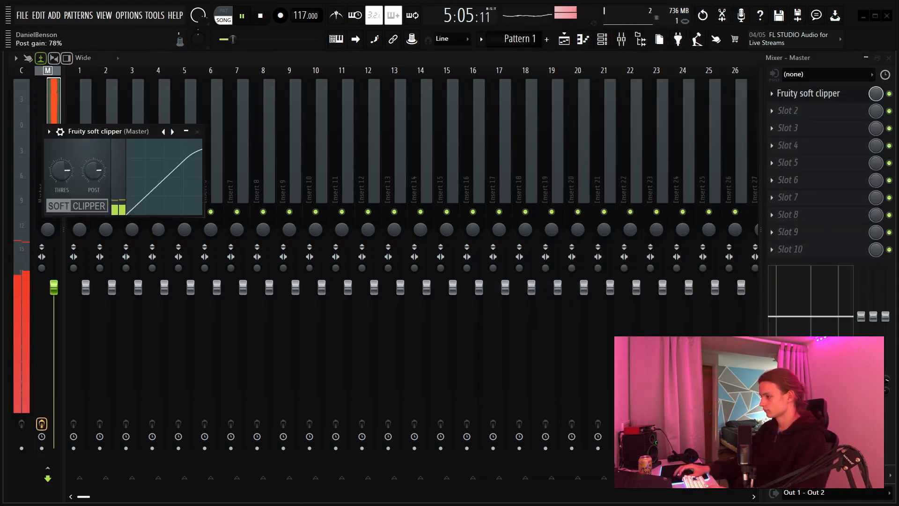
click(197, 132)
click(796, 128)
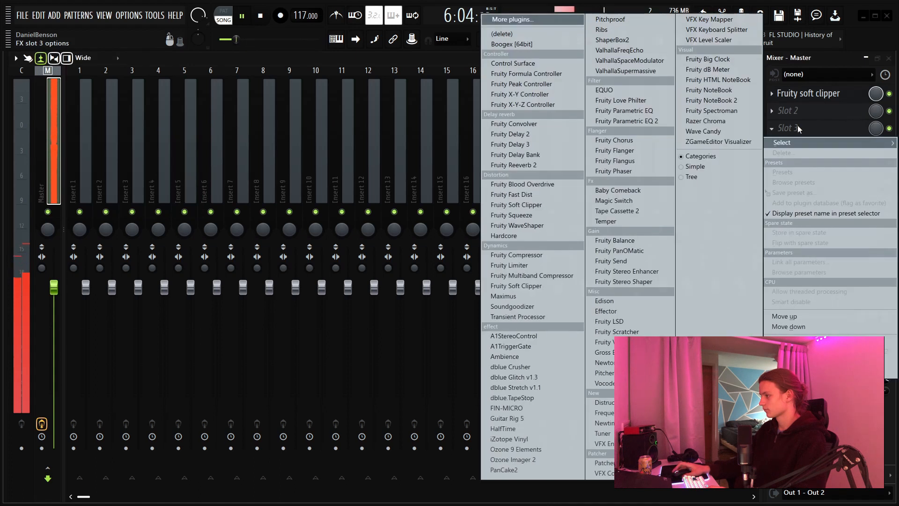
click(644, 113)
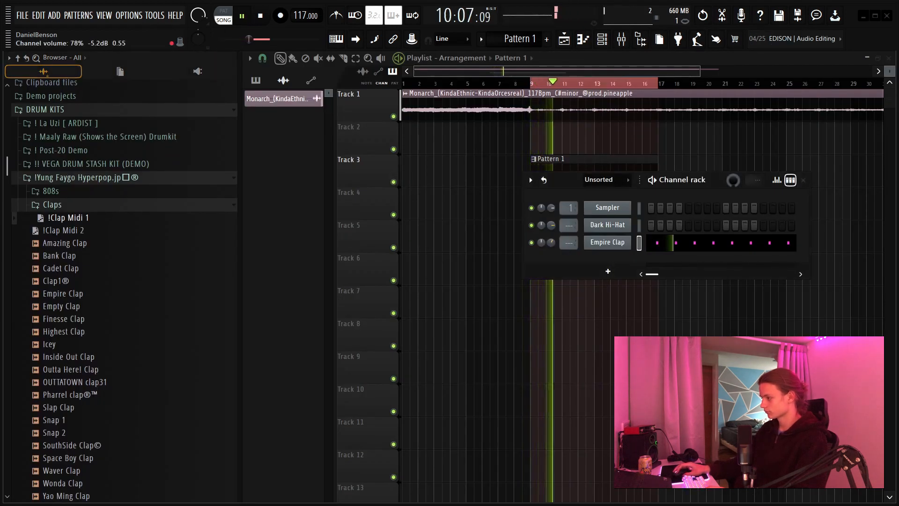
Step: Move the Empire Clap channel above Dark Hi-Hat and fill the Dark Hi-Hat sequence on every second step
key(alt+Up)
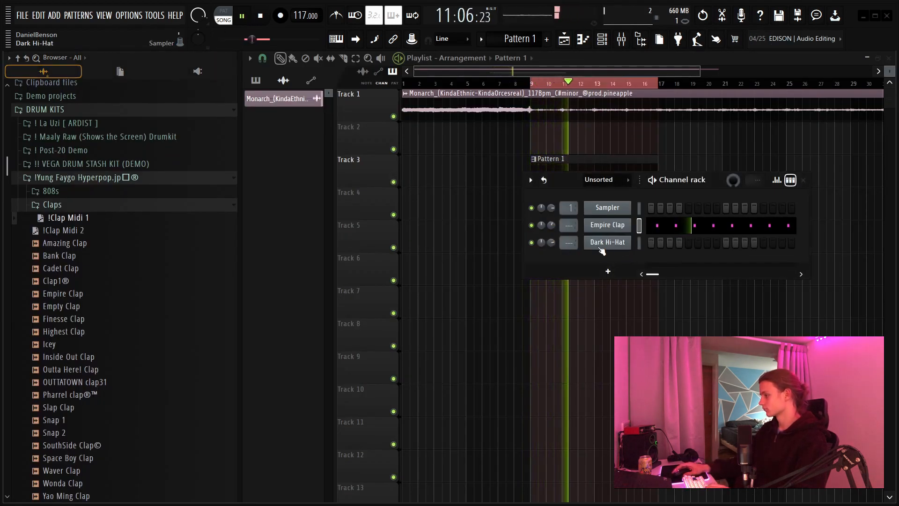
right_click(615, 247)
click(773, 276)
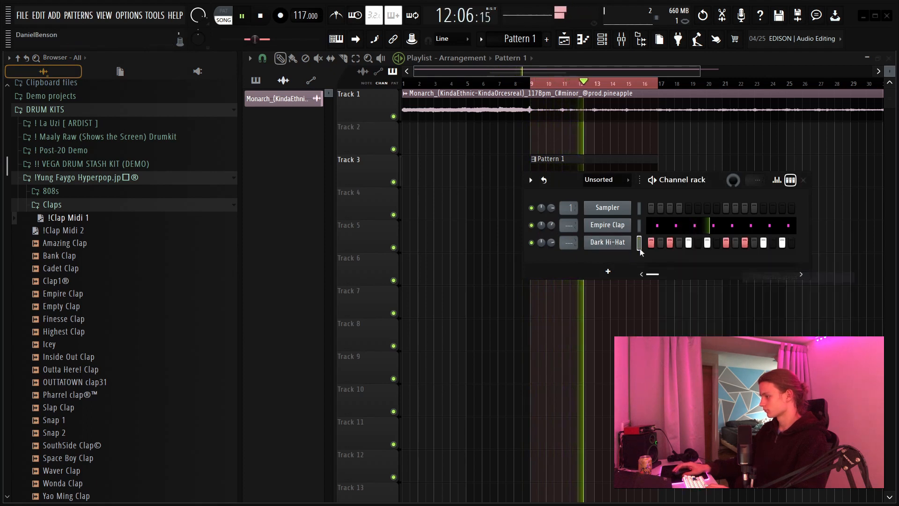
Step: Find the Newest 808 sample in the La Uzi drum kit's 808 folder and add it as a new channel above Empire Clap
click(80, 209)
scroll(66, 215, up, 3)
click(60, 260)
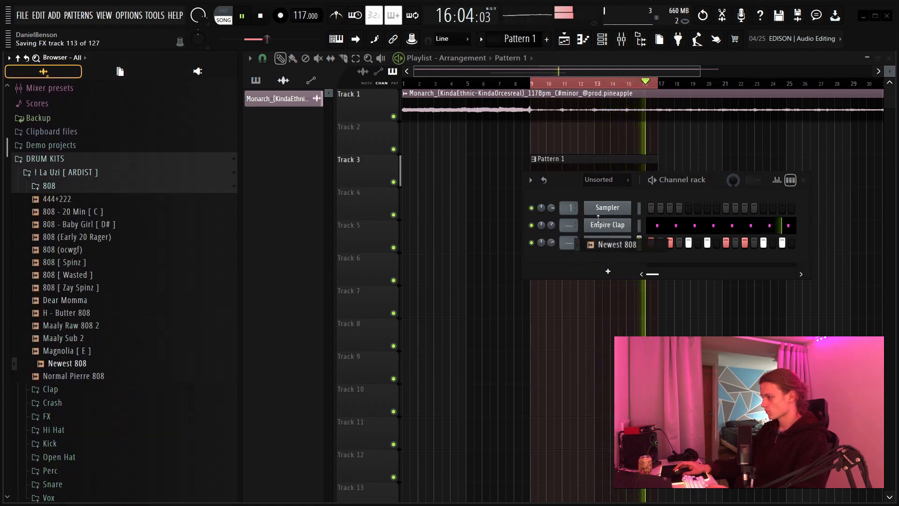
drag(598, 218, 601, 228)
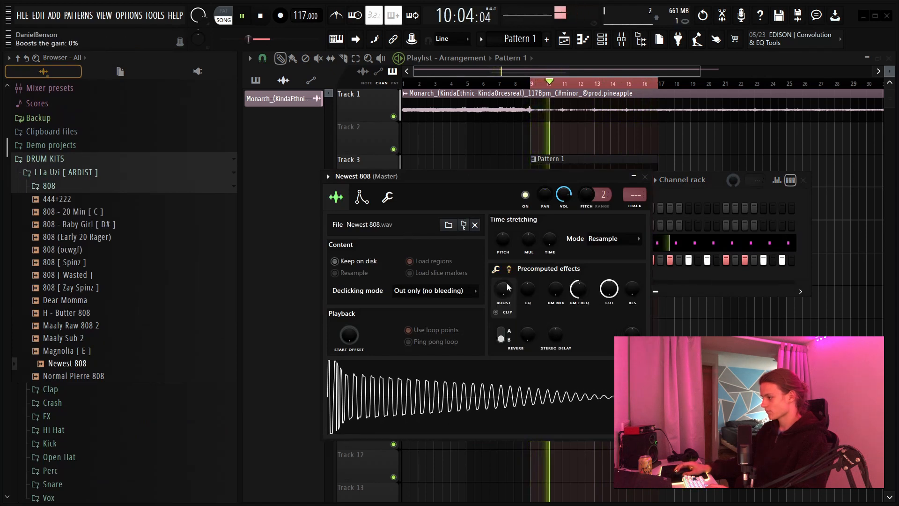
Step: Raise the Newest 808's precomputed boost slightly, close its channel settings and hide the sample browser
drag(507, 287, 507, 281)
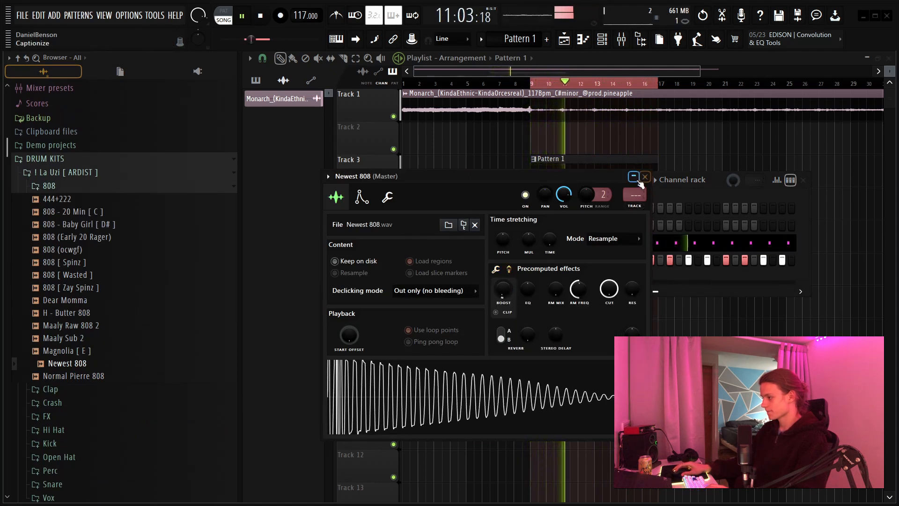
click(637, 179)
drag(239, 303, 2, 329)
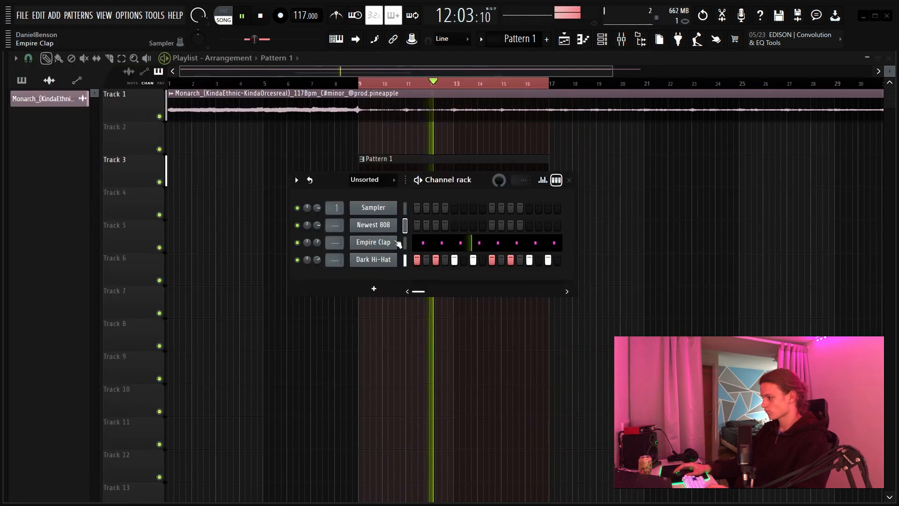
Step: Open the Newest 808 piano roll and place a C#5 note at bar 1, shortened to about 11 steps
right_click(393, 225)
click(431, 227)
scroll(150, 279, up, 2)
key(space)
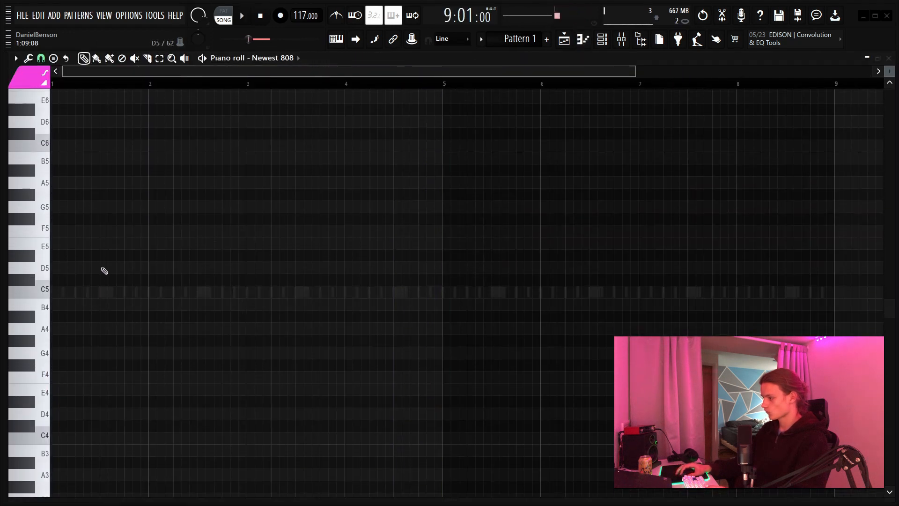
click(104, 270)
key(space)
key(space)
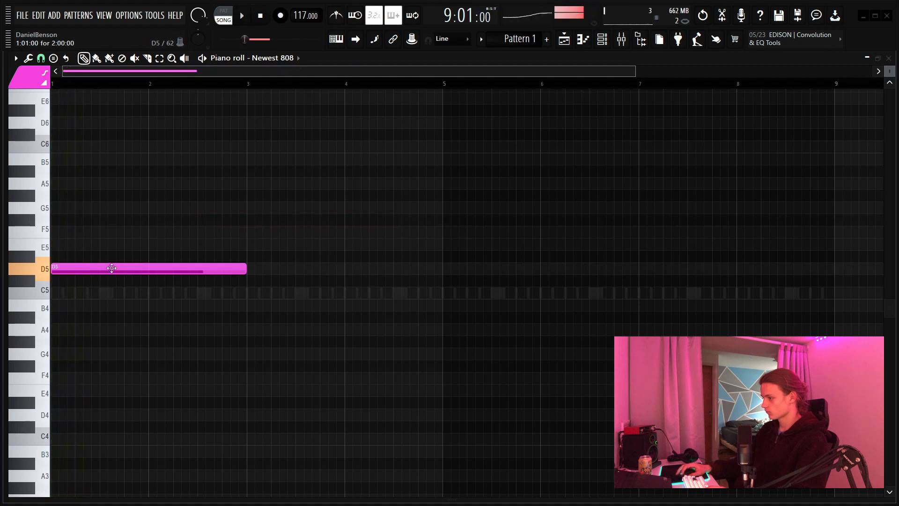
drag(244, 279, 112, 284)
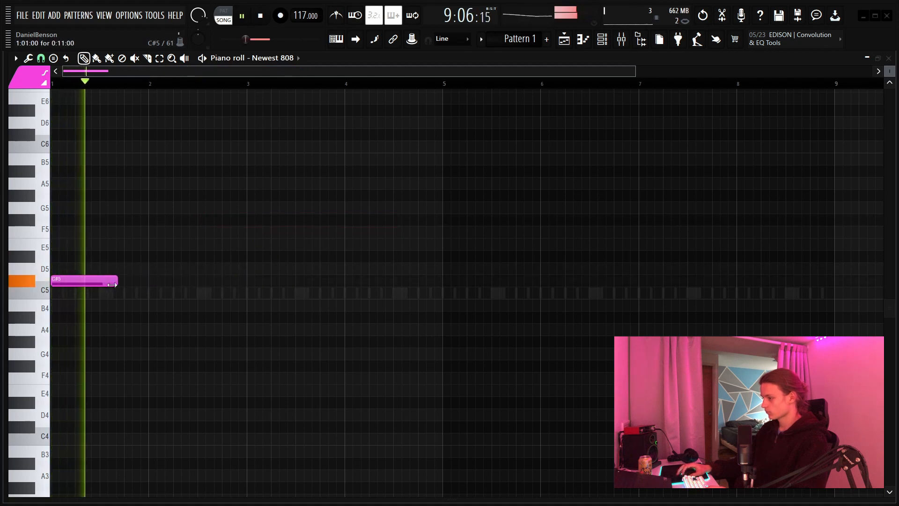
Step: Shorten the first C#5 note to about 5 steps, add a matching one directly after it, and continue the C#5 line in bar 2
click(90, 281)
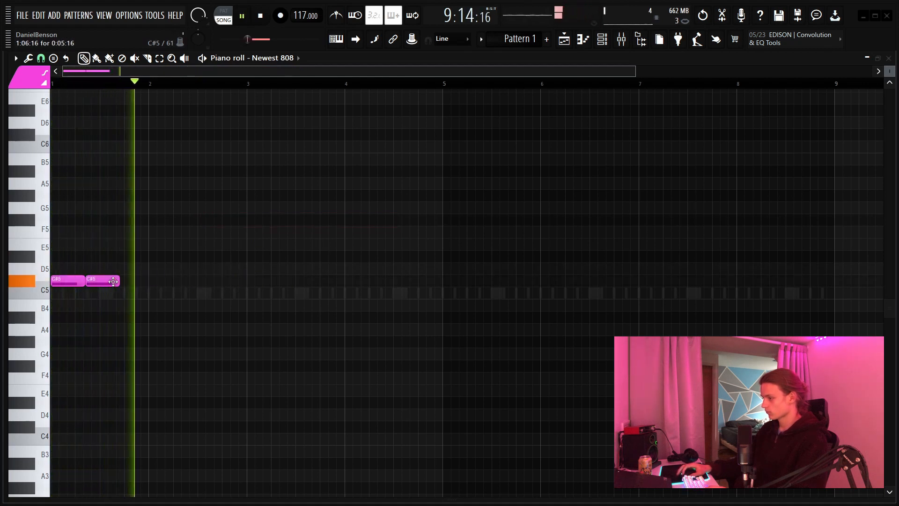
click(174, 284)
key(space)
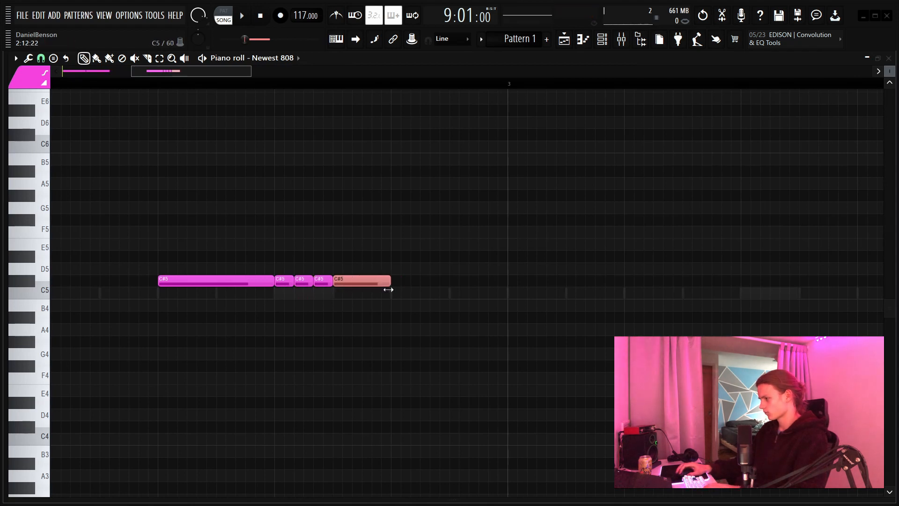
Step: Fill the end of bar 2 with further C#5 notes and raise those last notes an octave to C#6
click(403, 281)
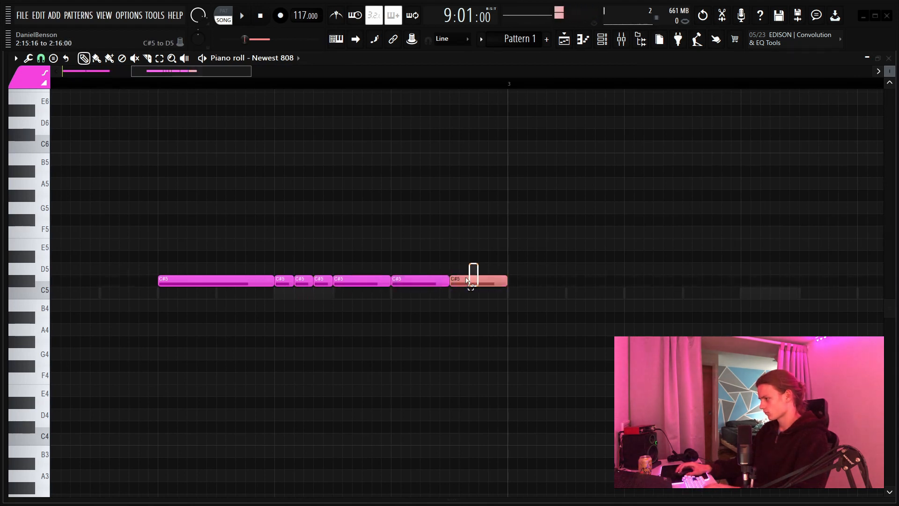
key(ctrl+Up)
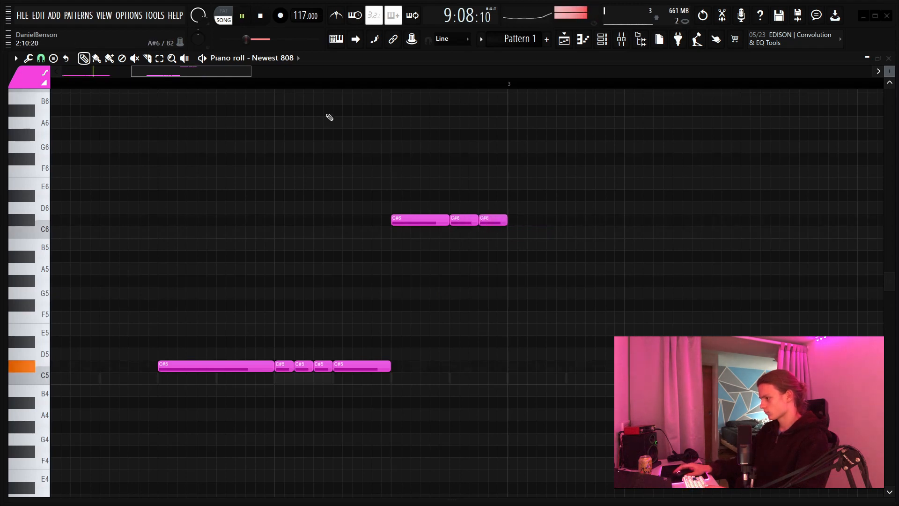
scroll(313, 94, down, 4)
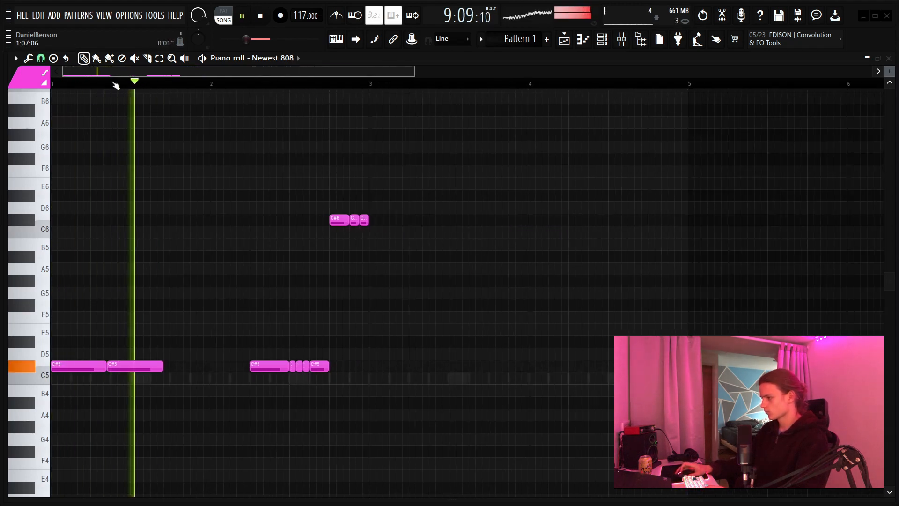
scroll(83, 80, up, 4)
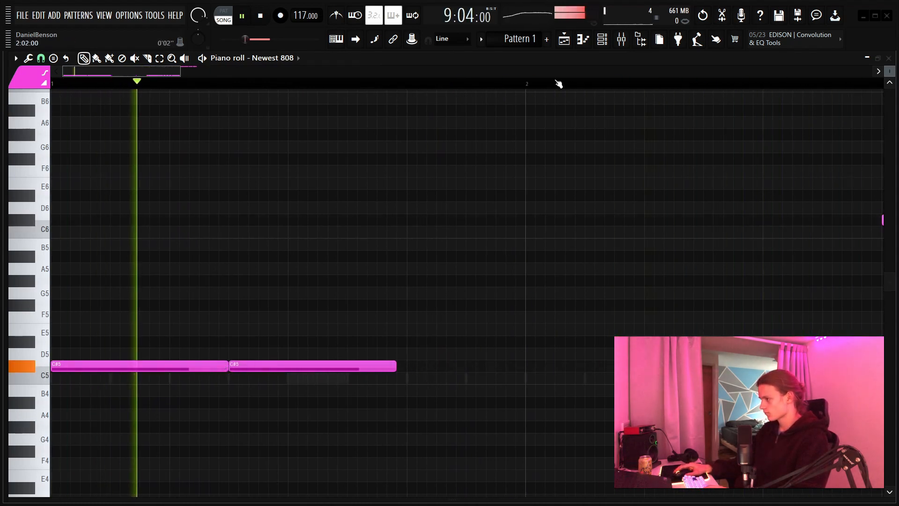
scroll(558, 84, down, 2)
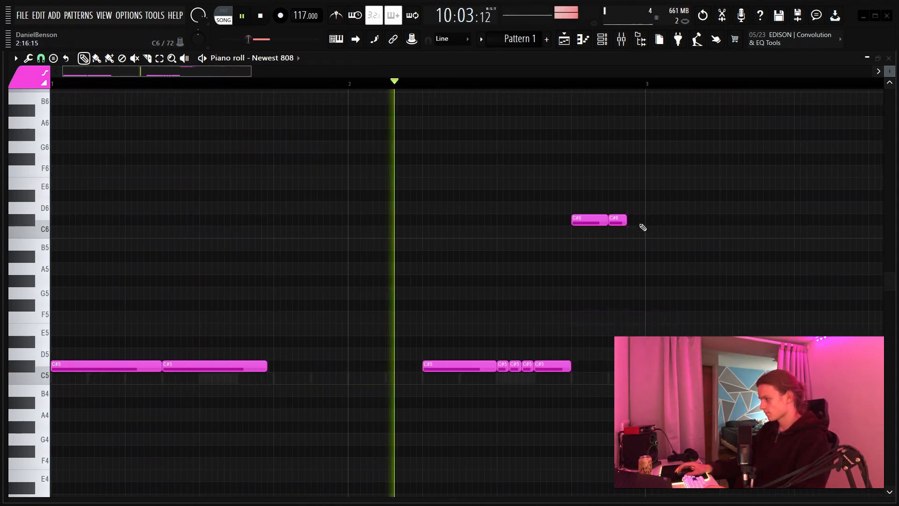
Step: Extend the last C#6 note to the end of bar 2 and stretch the second C#5 note to the start of the bar 2 run
drag(625, 220, 644, 220)
click(665, 244)
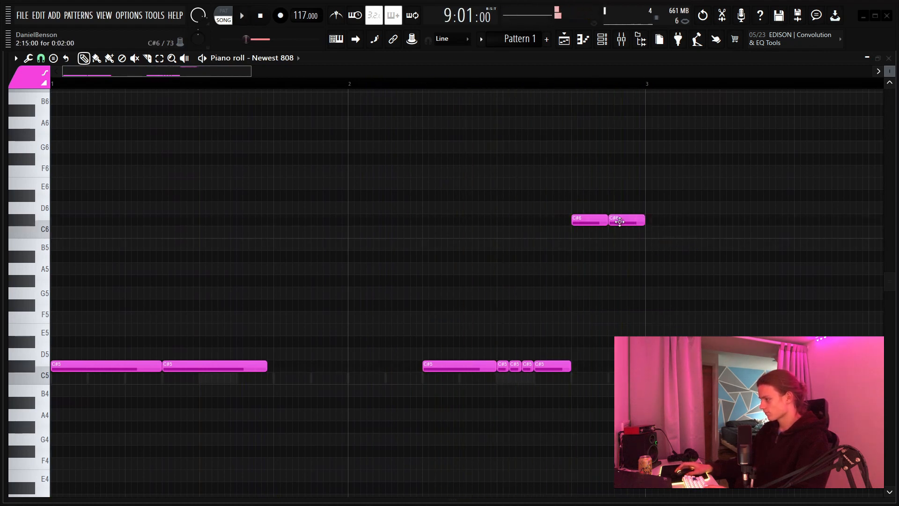
key(space)
drag(267, 365, 420, 368)
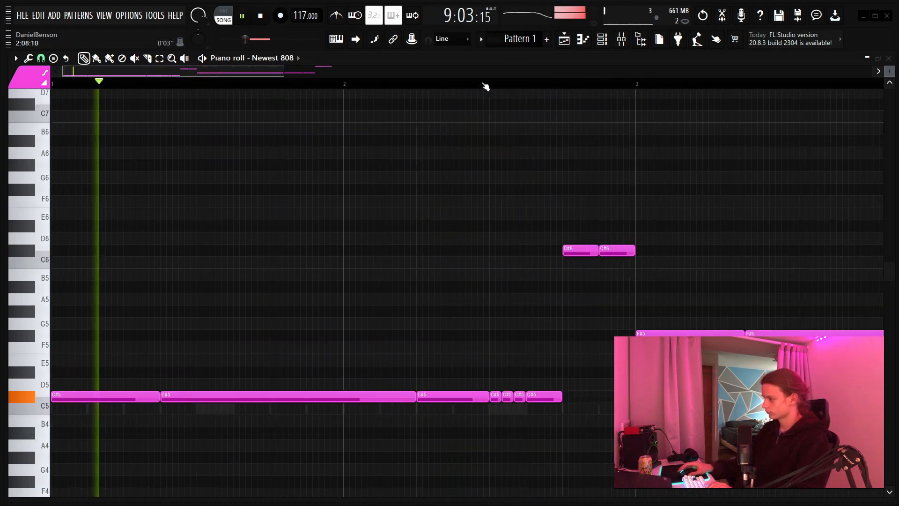
Step: Show the velocity lane and give the three short C#5 notes in bar 2 a descending velocity ramp
drag(252, 70, 304, 71)
drag(403, 499, 403, 443)
drag(406, 364, 422, 384)
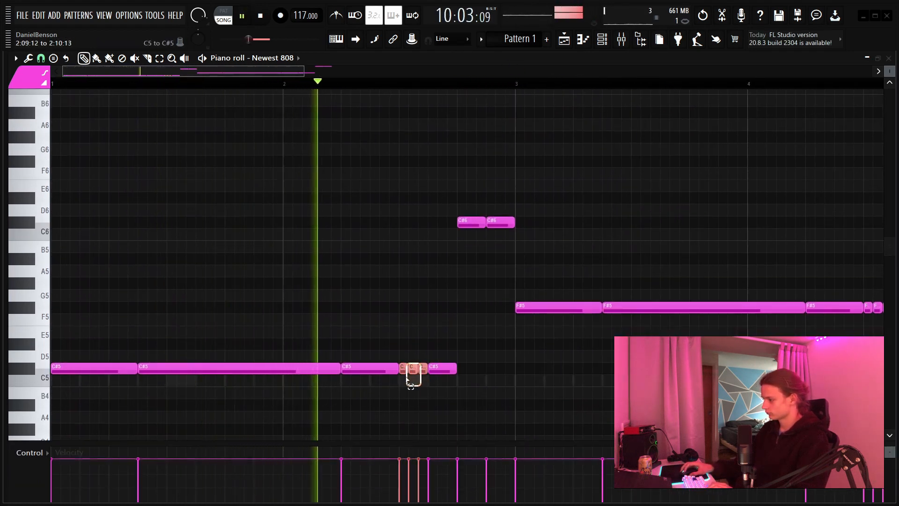
key(space)
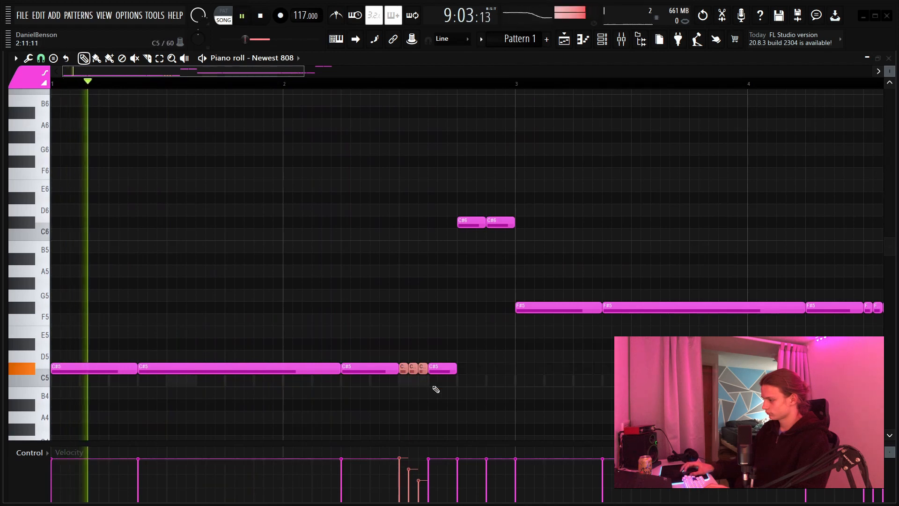
Step: Slightly lower the velocity of the C#5 note that follows the three short notes in bar 2
scroll(421, 94, down, 4)
scroll(433, 86, down, 2)
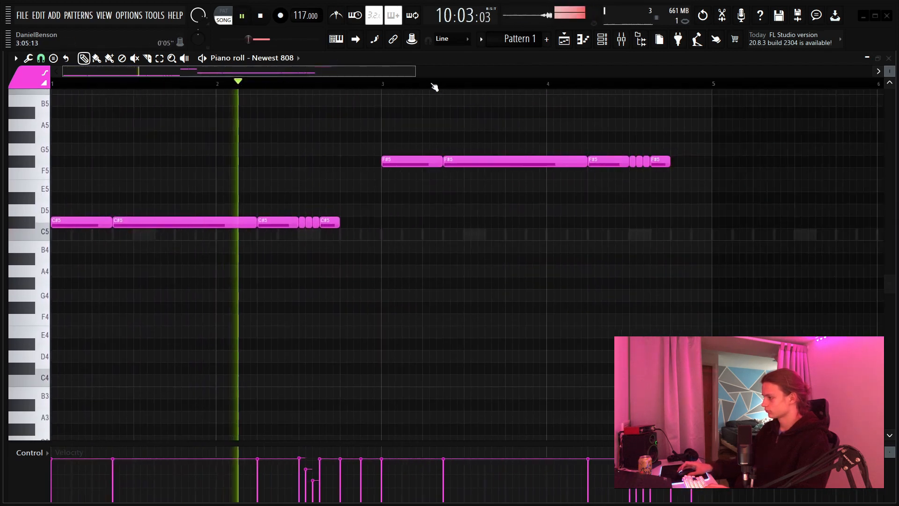
scroll(434, 86, down, 1)
scroll(457, 269, up, 3)
click(483, 307)
right_click(486, 309)
key(space)
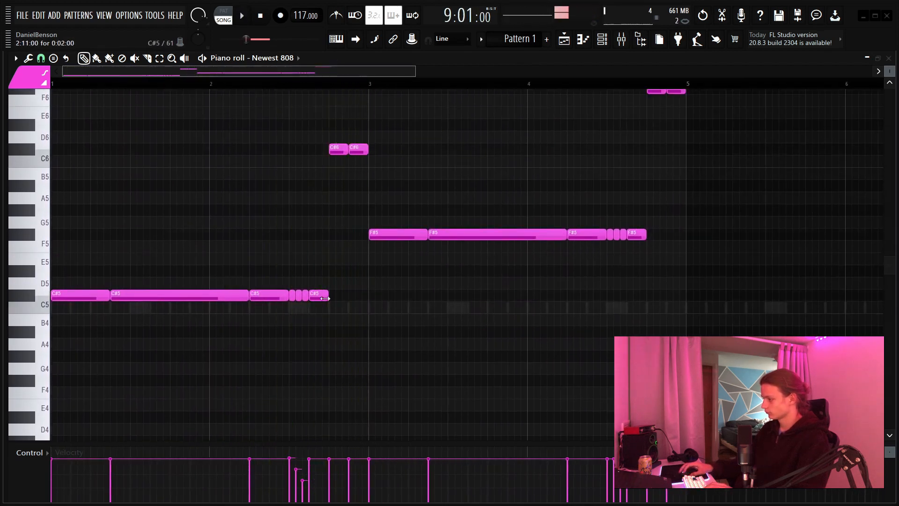
key(space)
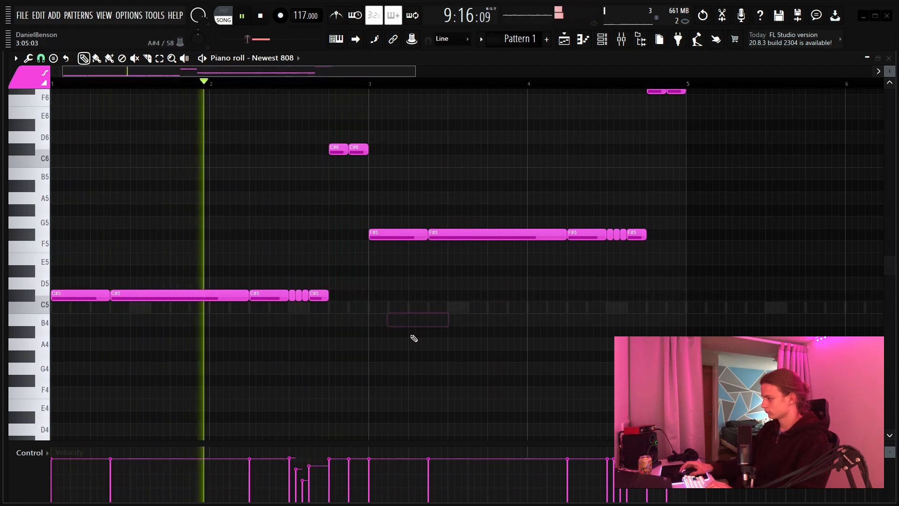
Step: Delete all F#5 and F#6 notes from bars 3 and 4 and duplicate the first two bars in their place
scroll(515, 281, up, 2)
right_click(421, 270)
right_click(497, 270)
right_click(585, 270)
right_click(637, 270)
right_click(655, 128)
right_click(676, 128)
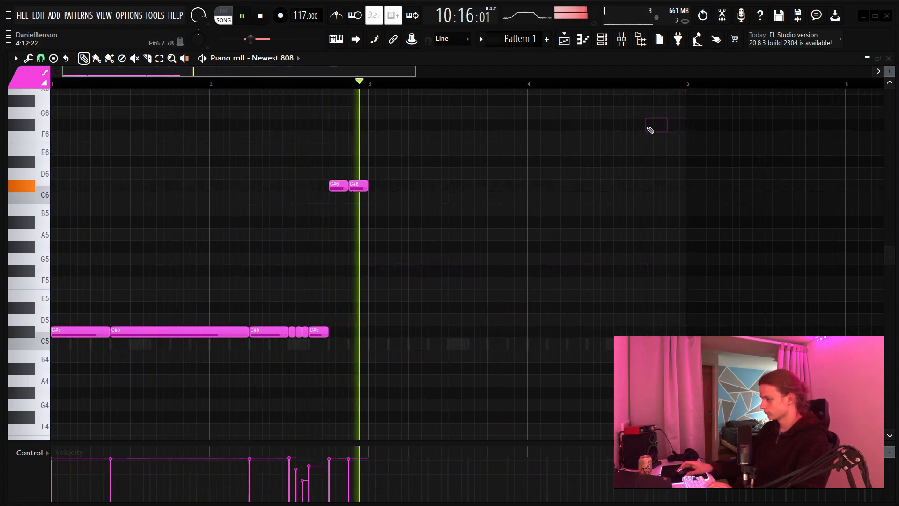
key(ctrl+a)
key(ctrl+b)
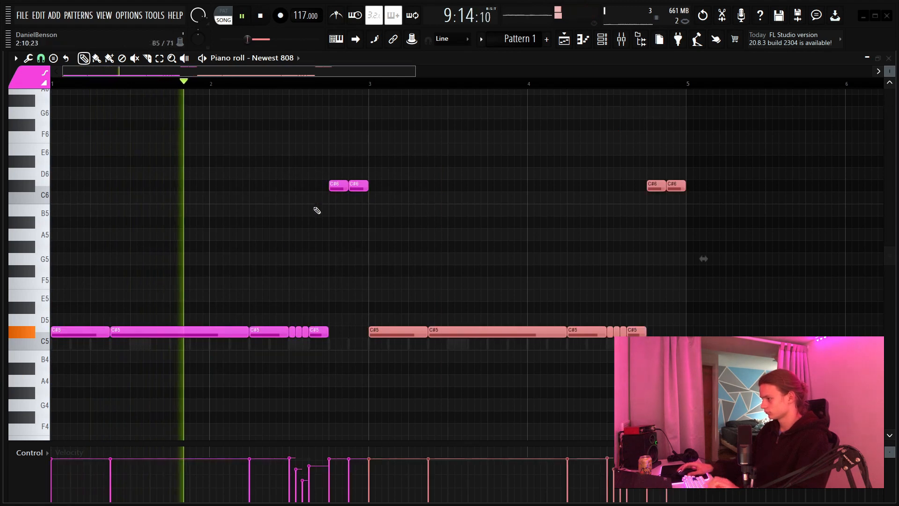
Step: Copy the last C#6 note of bar 2 an octave down to C#5 and make the upper C#6 a slide note
click(358, 187)
key(ctrl+c)
key(ctrl+v)
key(ctrl+Down)
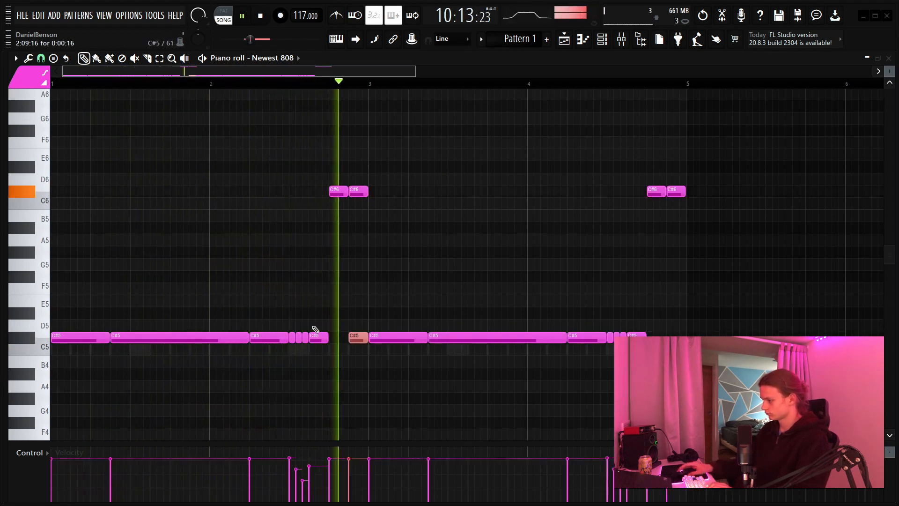
key(space)
double_click(361, 191)
click(514, 318)
key(space)
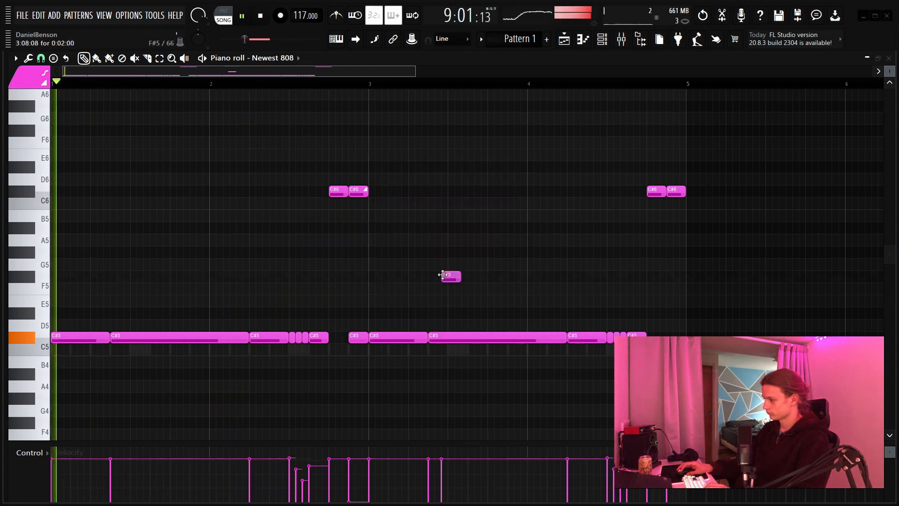
Step: Transpose the notes in bars 3 and 4 up five semitones, to F#5 and F#6, and clear the selection
drag(718, 160, 387, 350)
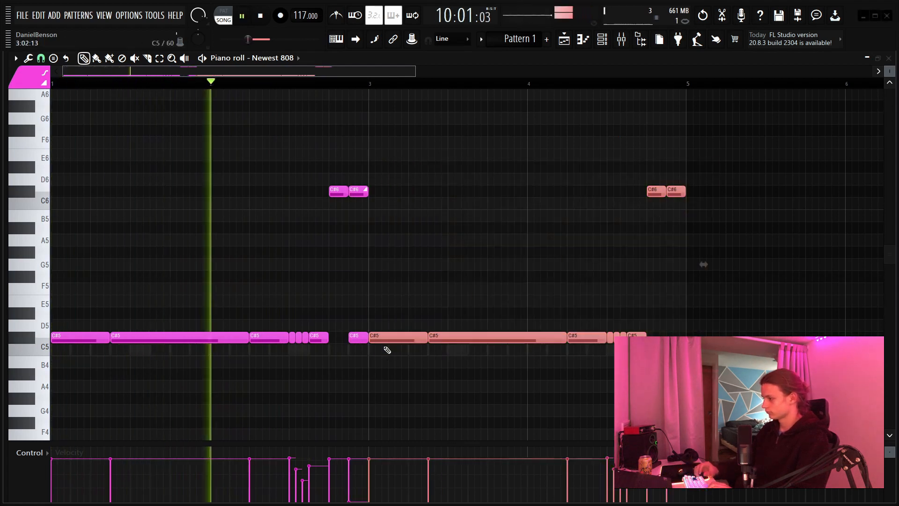
key(shift+Up)
key(shift+Up)
key(shift+Up)
key(shift+Up)
key(shift+Up)
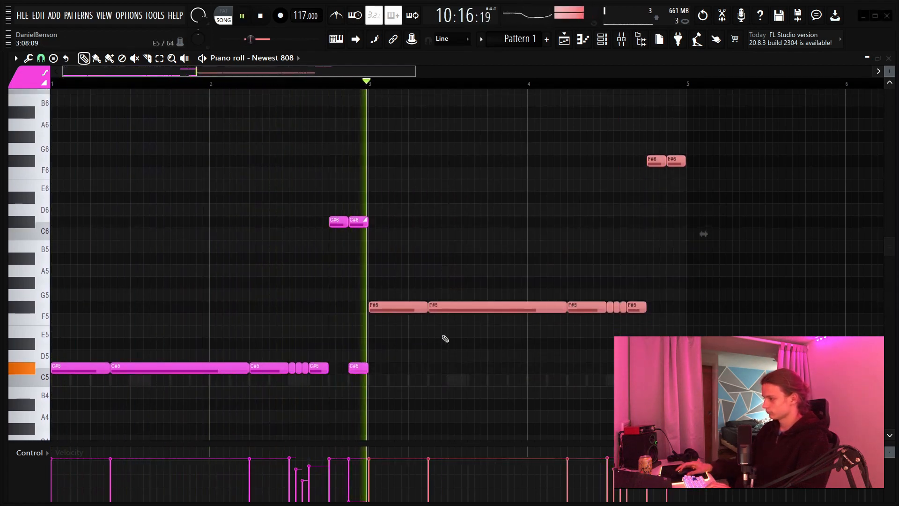
drag(517, 351, 491, 368)
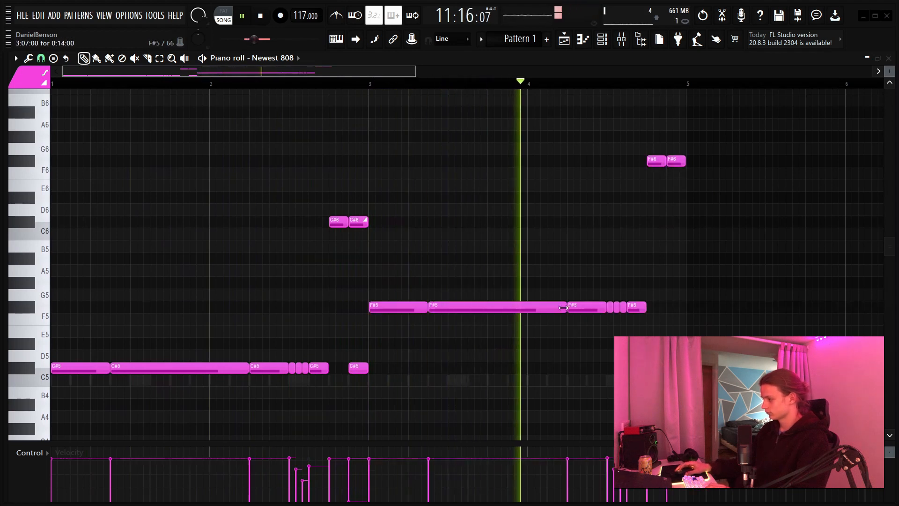
Step: Shorten the long F#5 note that runs from bar 3 into bar 4 and place a 16-tick F#5 note after it at 4:03
key(space)
key(space)
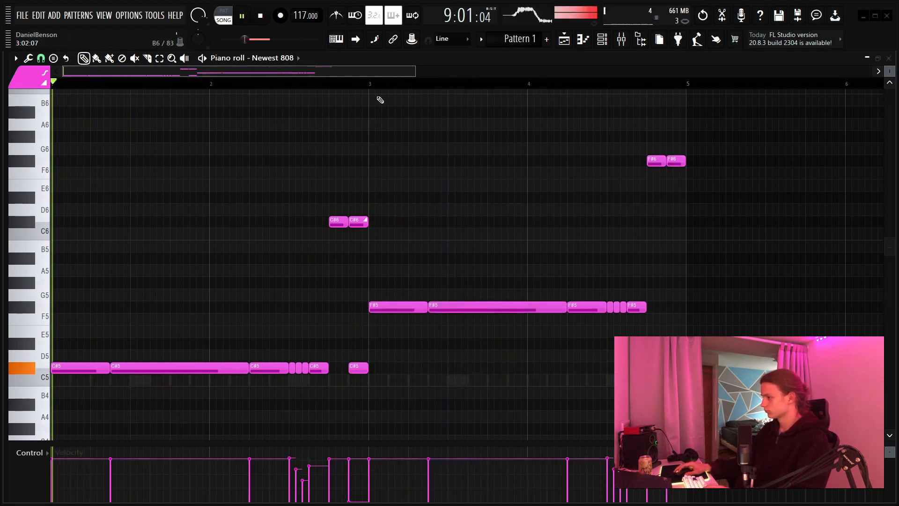
scroll(502, 90, up, 6)
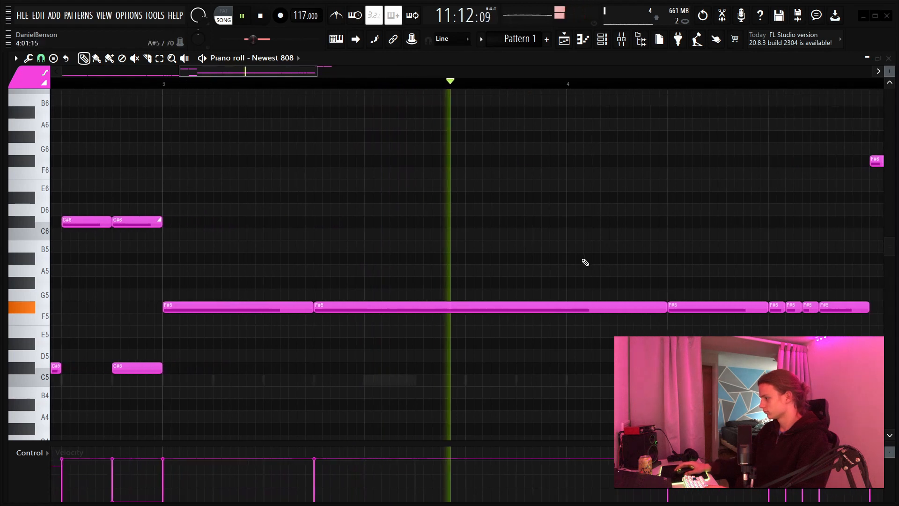
key(space)
key(space)
drag(665, 307, 634, 309)
click(629, 308)
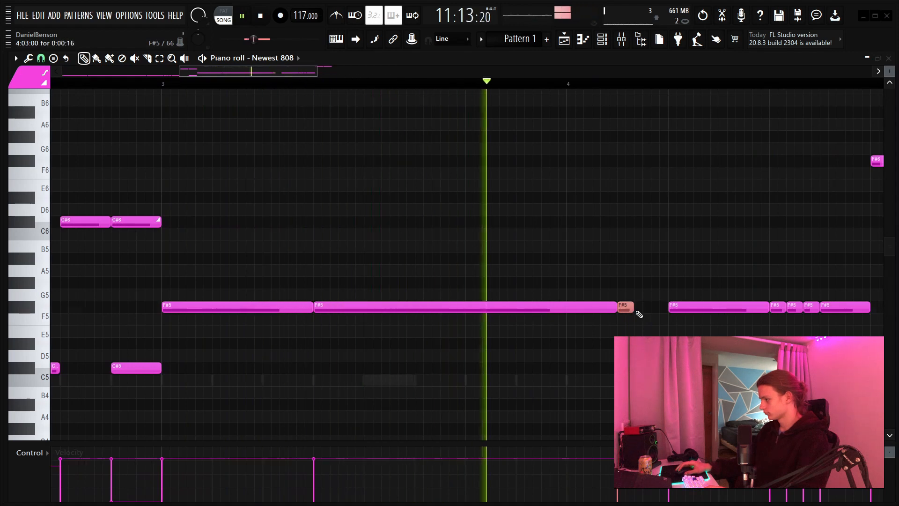
Step: Fill the remaining gap before the next F#5 note in bar 4 with another short F#5 note
key(space)
drag(650, 308, 668, 307)
ctrl+click(651, 309)
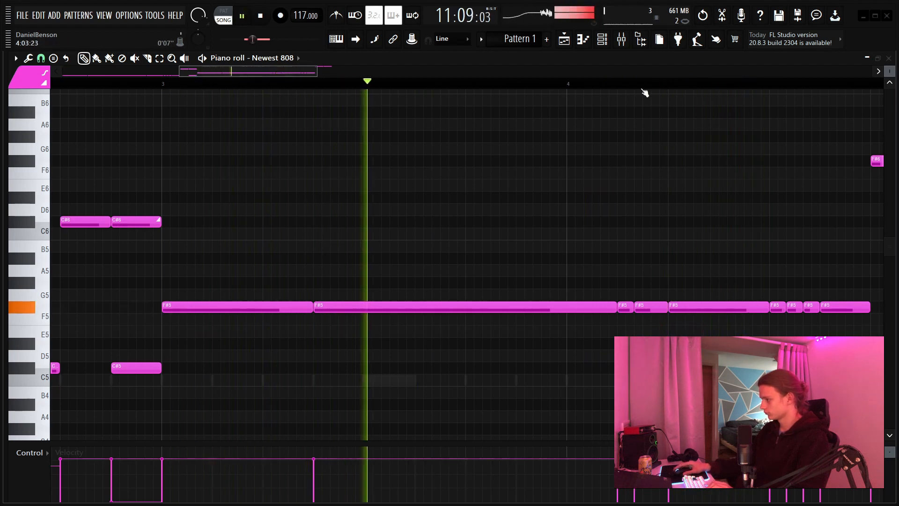
Step: Raise the F#5 run at the end of bar 4 an octave to F#6, ending on a slide note above a low F#5
scroll(642, 92, down, 2)
drag(778, 305, 709, 313)
key(ctrl+Up)
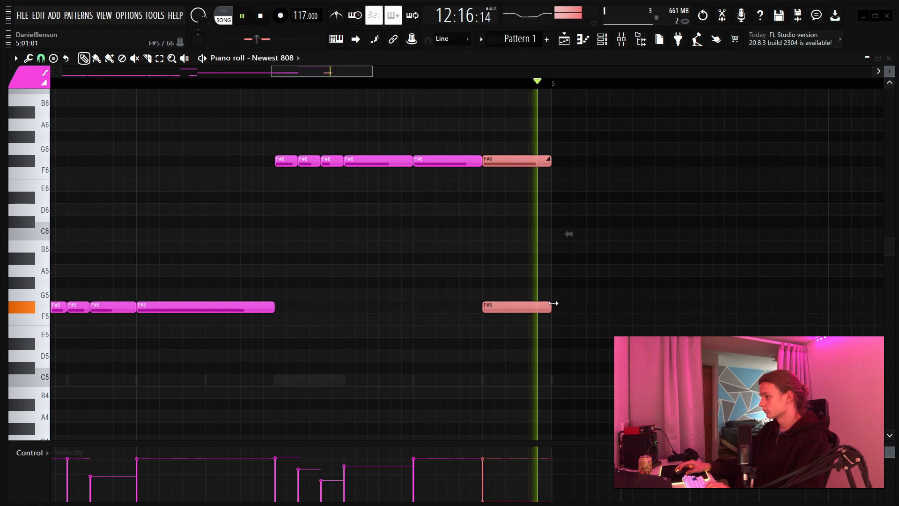
Step: Duplicate the whole four-bar 808 pattern into bars 5 to 8 and clear the selection
key(space)
click(655, 260)
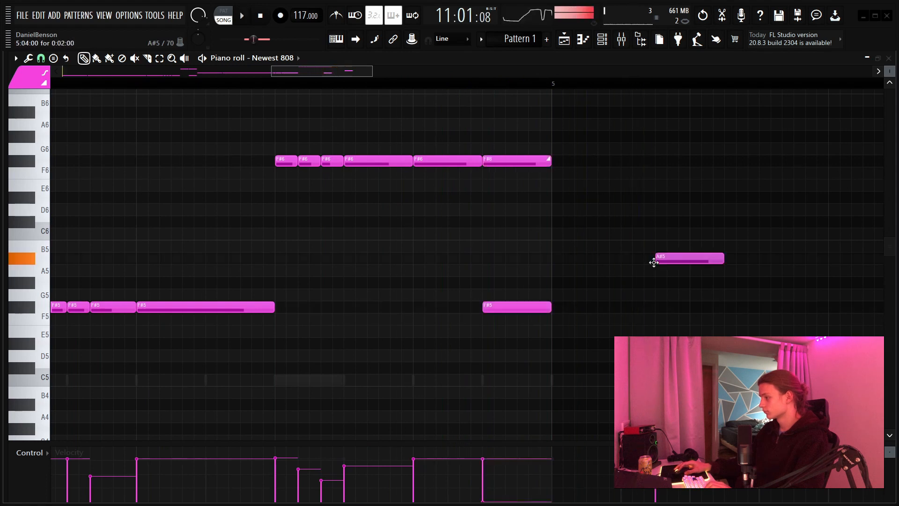
scroll(473, 111, down, 2)
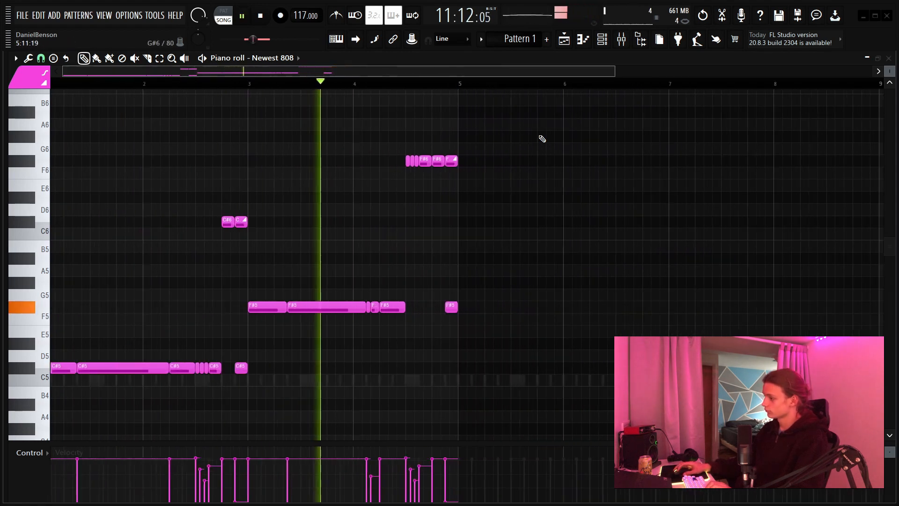
scroll(474, 255, down, 1)
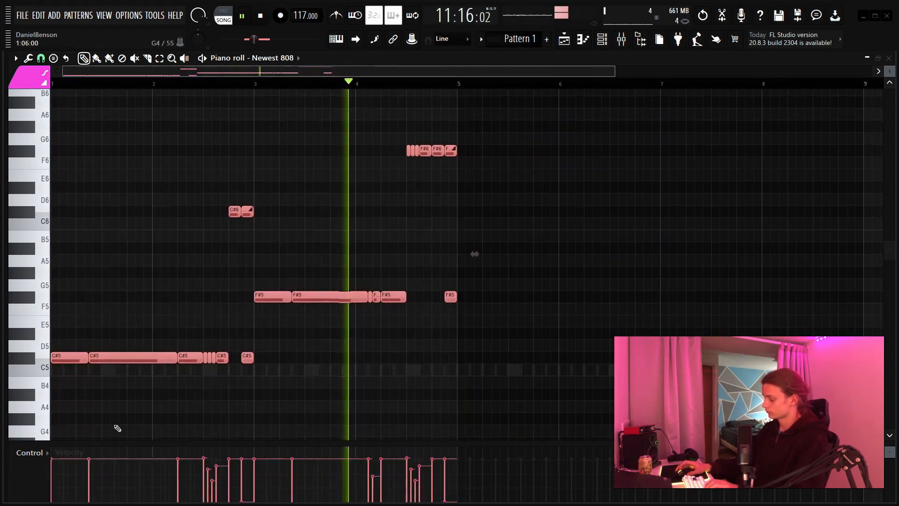
key(ctrl+b)
ctrl+click(477, 270)
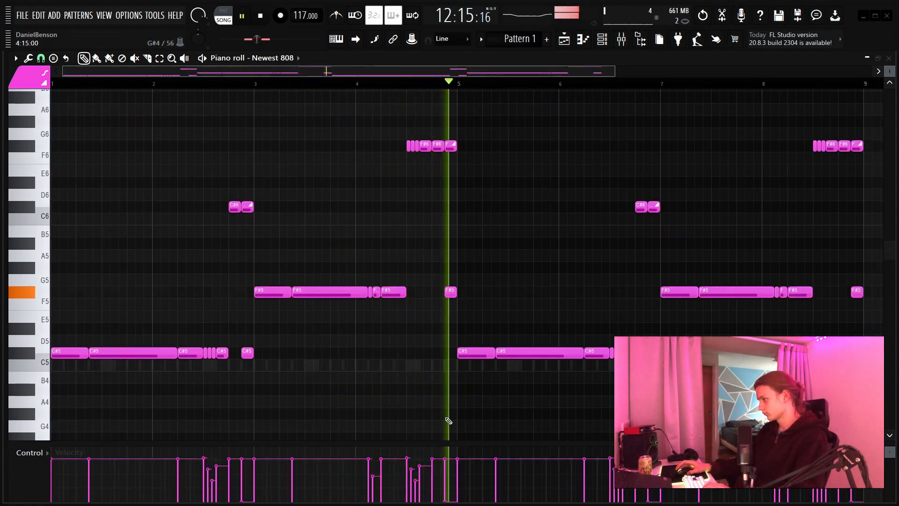
Step: Lower the Newest 808 channel volume to 74% in the channel rack and return to the piano roll
key(F6)
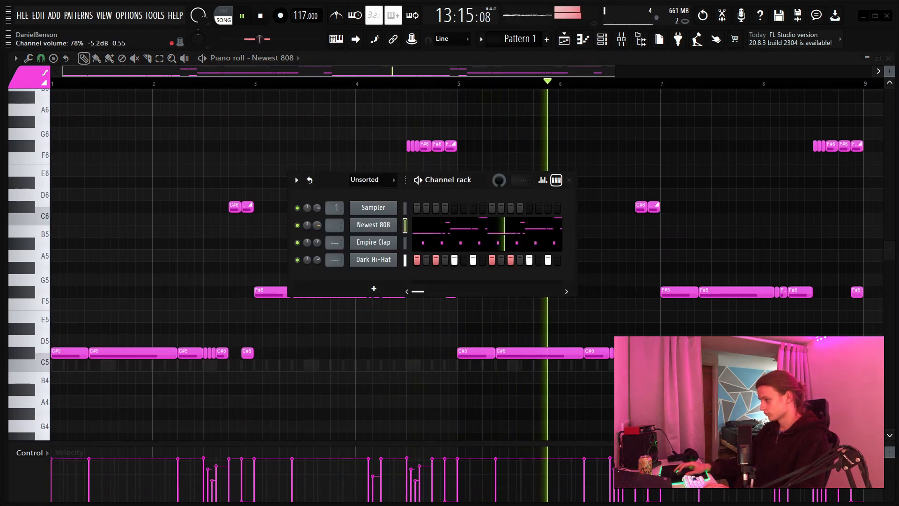
drag(317, 225, 317, 229)
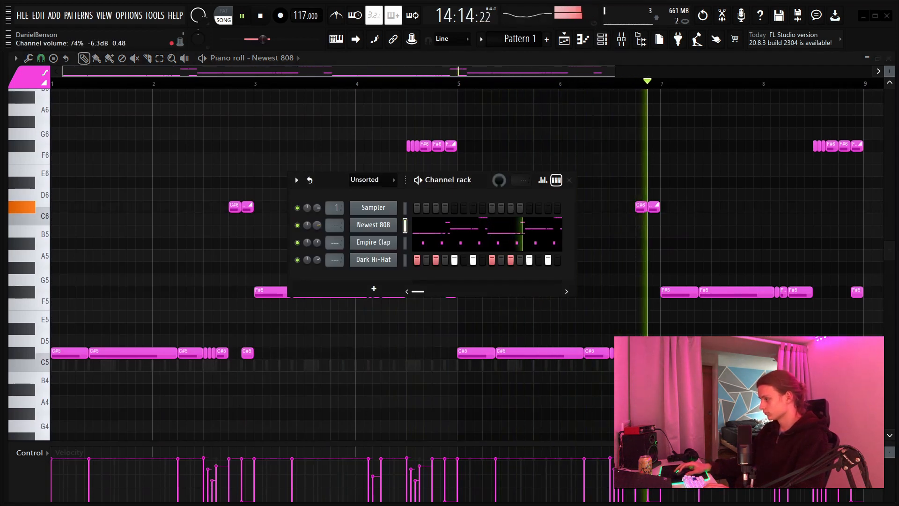
key(F6)
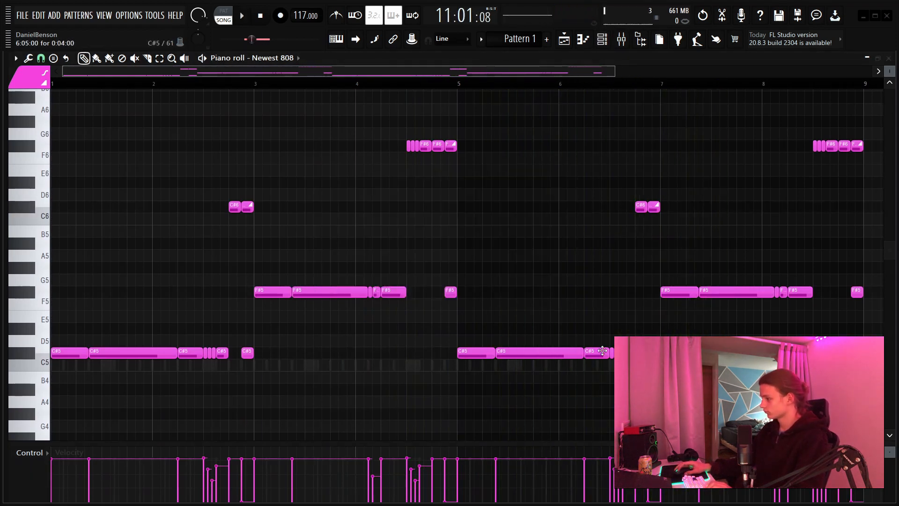
Step: Raise the C#5 note at 6:05, just before the short notes in bar 6, an octave to C#6
key(space)
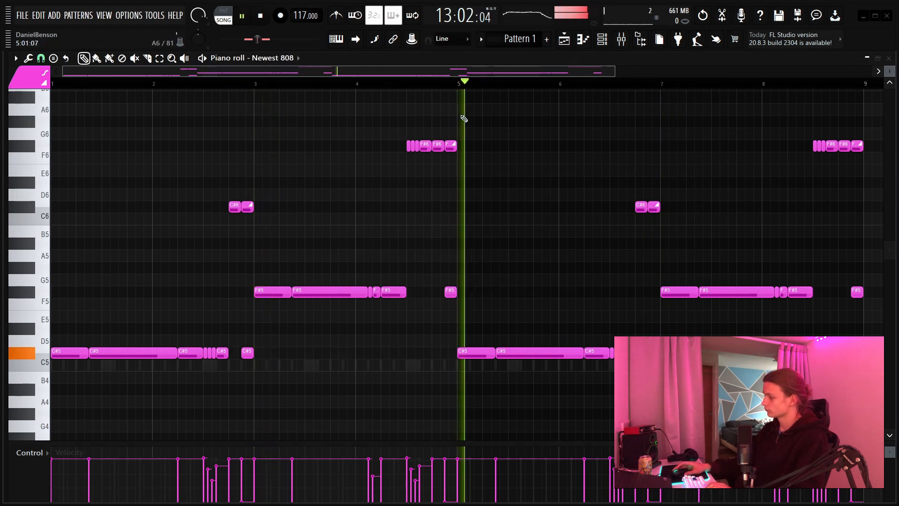
ctrl+click(597, 353)
key(ctrl+Up)
scroll(596, 357, up, 1)
ctrl+click(644, 305)
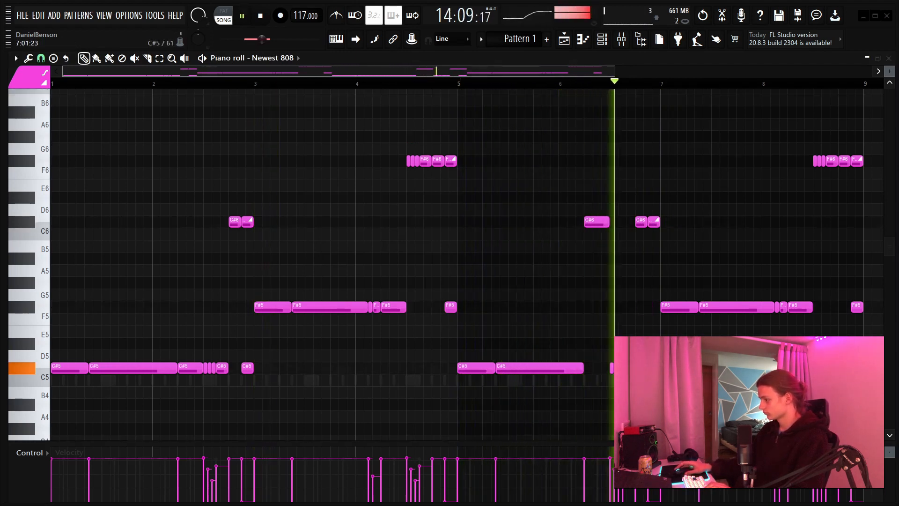
Step: Raise the low C#5 notes at the ends of bars 6 and 2 by two octaves to C#7
key(ctrl+Up)
key(ctrl+Up)
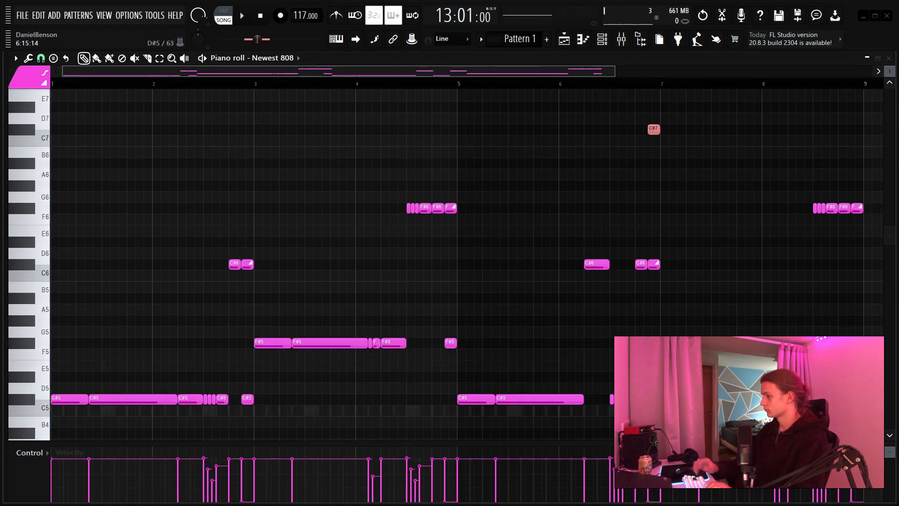
key(space)
key(space)
key(space)
click(605, 93)
right_click(610, 94)
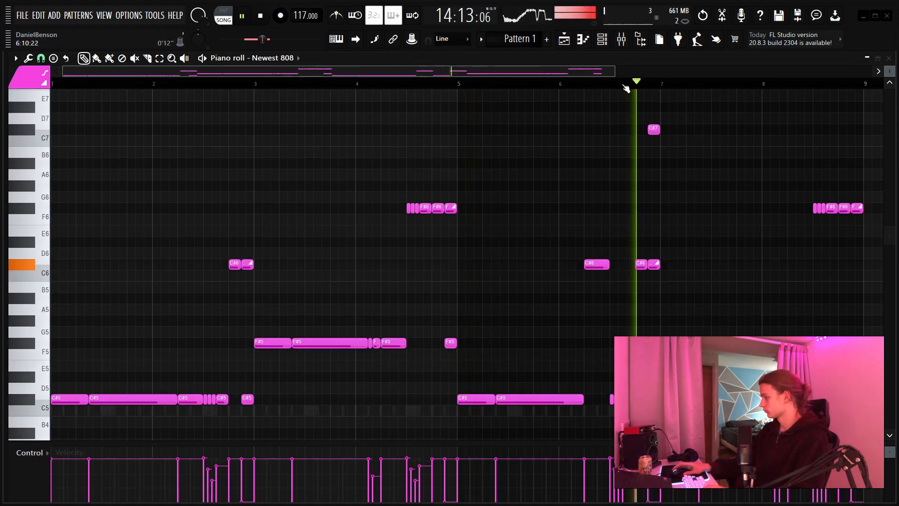
scroll(626, 87, up, 3)
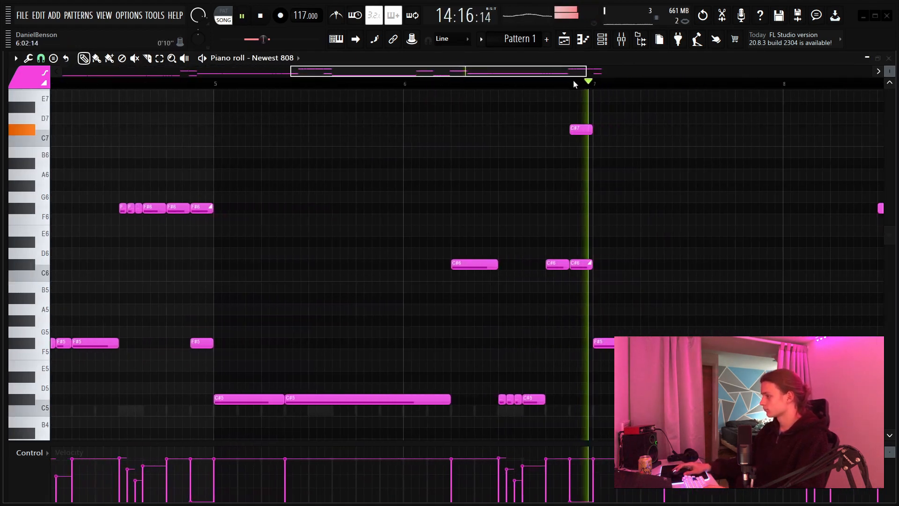
key(space)
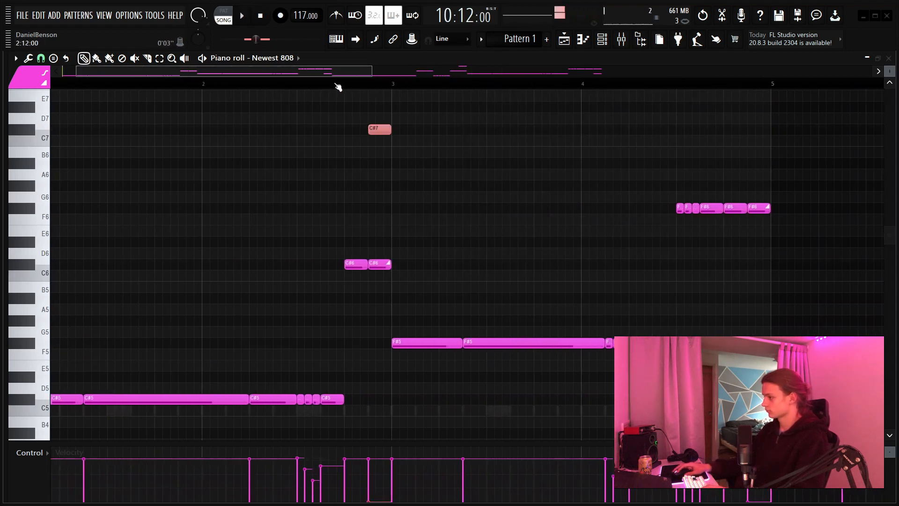
key(space)
Step: Try raising the low F#5 note at the end of bar 4 by two octaves to F#7
scroll(340, 86, down, 3)
drag(443, 338, 399, 355)
key(ctrl+Up)
key(ctrl+Up)
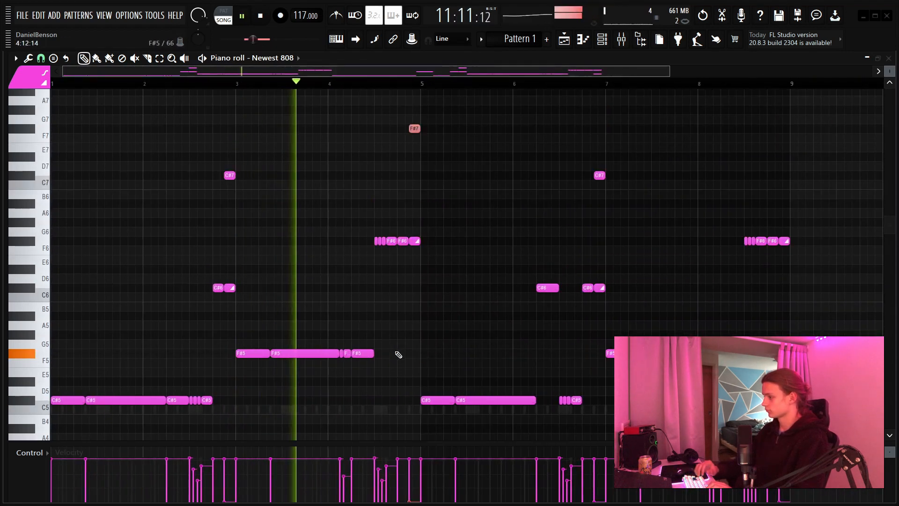
key(ctrl+Down)
key(ctrl+Down)
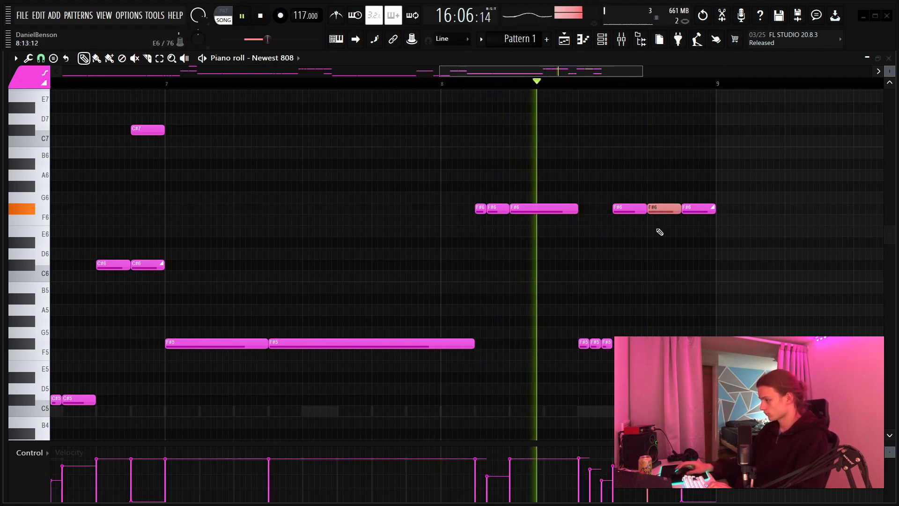
Step: Rearrange the 808 run in bar 8 with F#6 and F#5 notes, replacing the second-to-last F#6 with an F#5
right_click(658, 209)
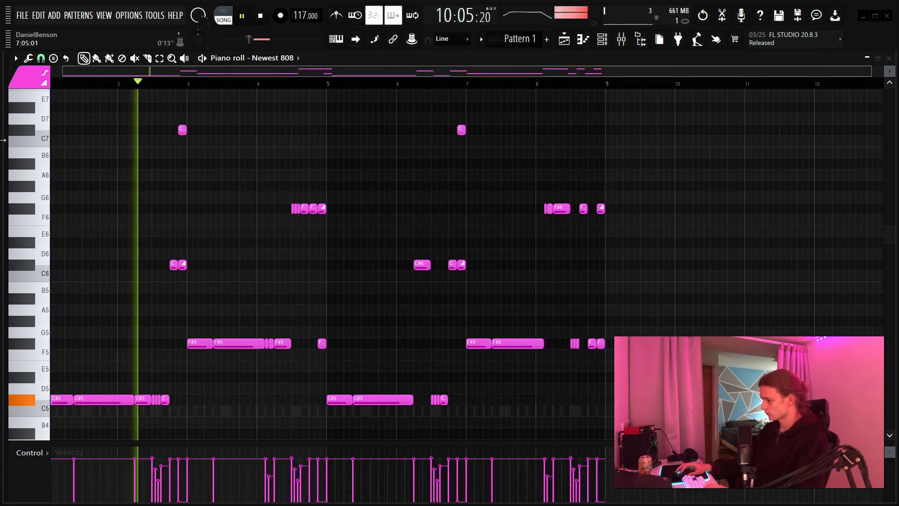
Step: Extend the Dark Hi-Hat notes end to end in the piano roll and delete the ones in bars 5 to 8
click(602, 40)
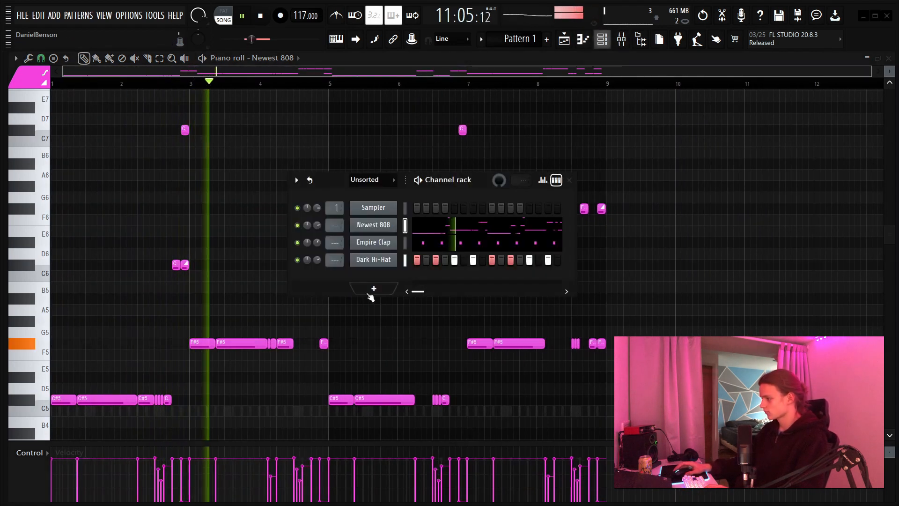
right_click(394, 259)
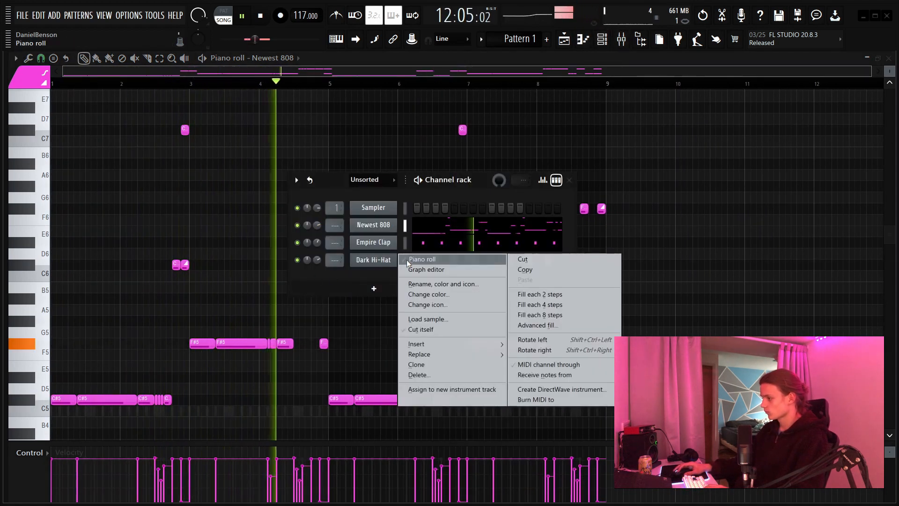
click(415, 259)
click(839, 266)
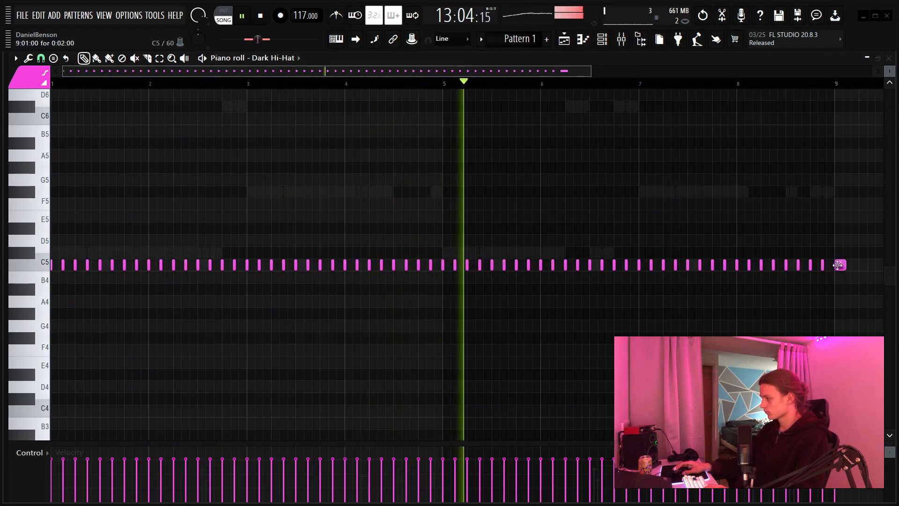
key(ctrl+l)
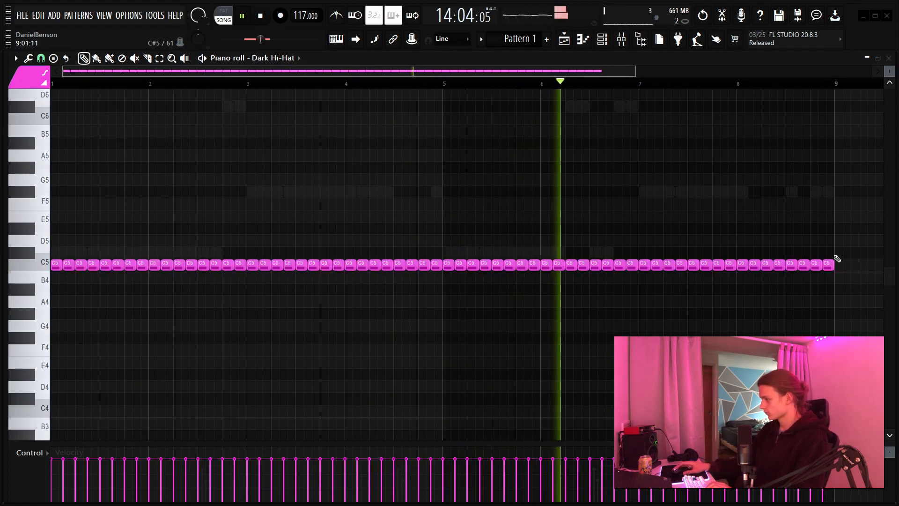
mouse_move(758, 265)
mouse_down()
mouse_move(465, 267)
mouse_move(552, 277)
mouse_move(803, 266)
mouse_up()
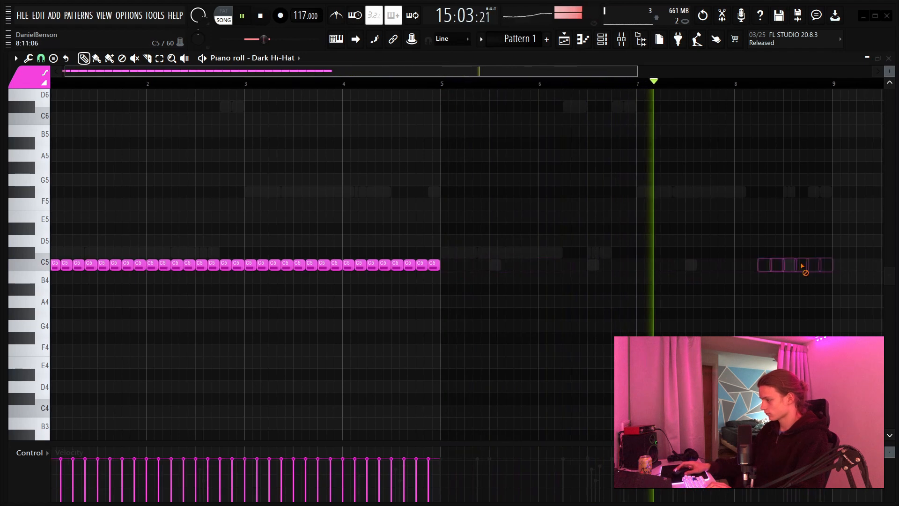
Step: Replace the two hi-hats from 1:05 with six short C5 notes and add three short A#4 notes at 1:15 with falling velocity
scroll(195, 75, up, 3)
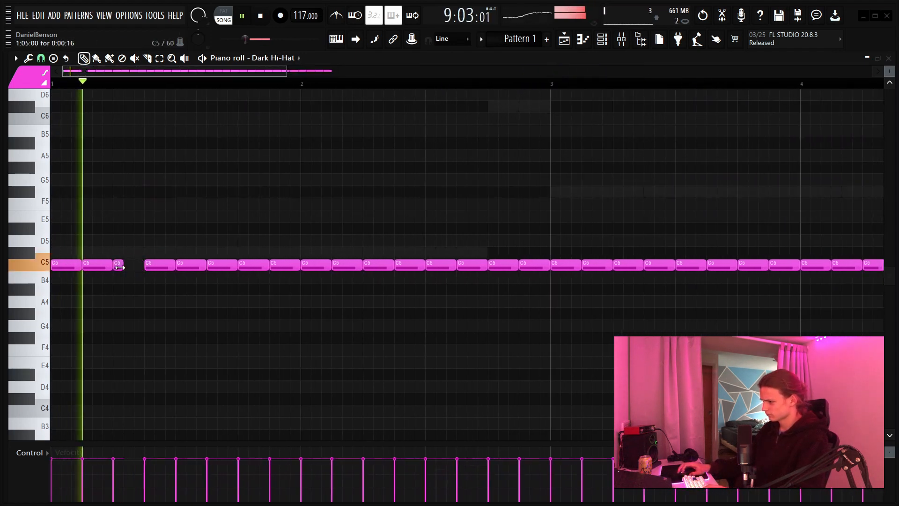
key(space)
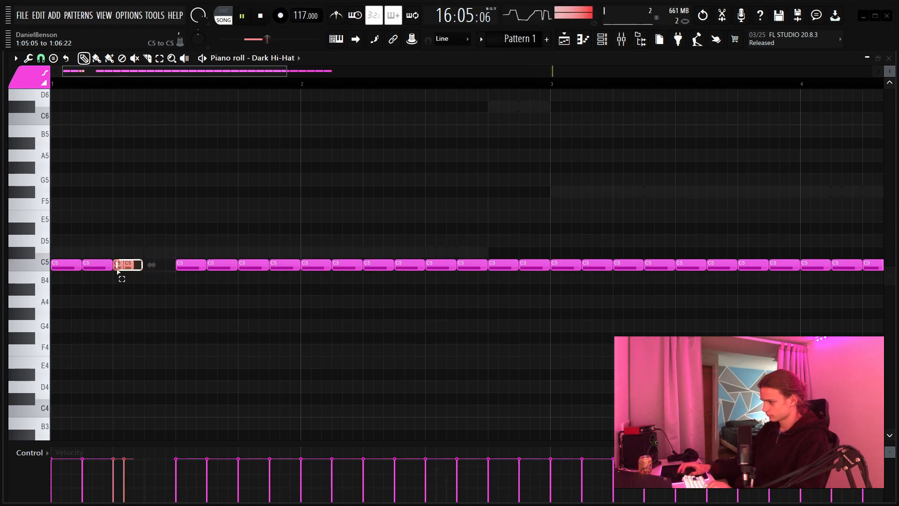
key(space)
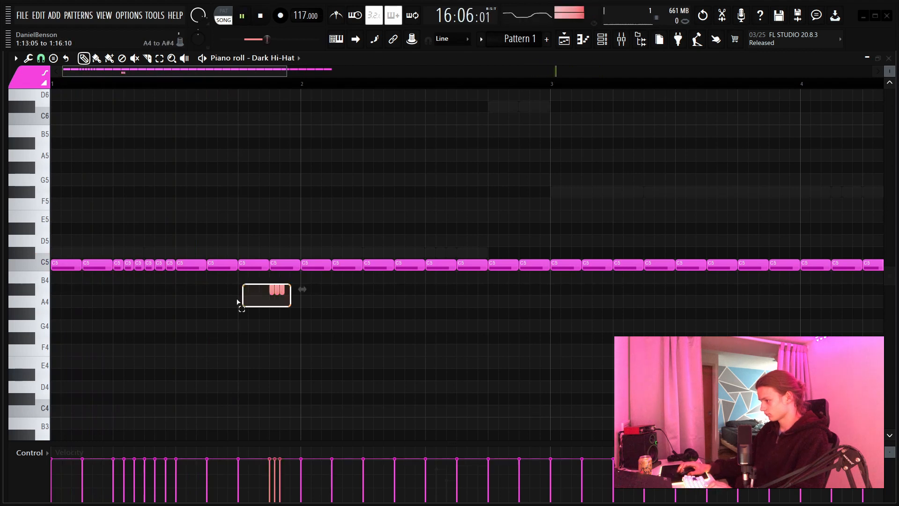
drag(238, 302, 238, 303)
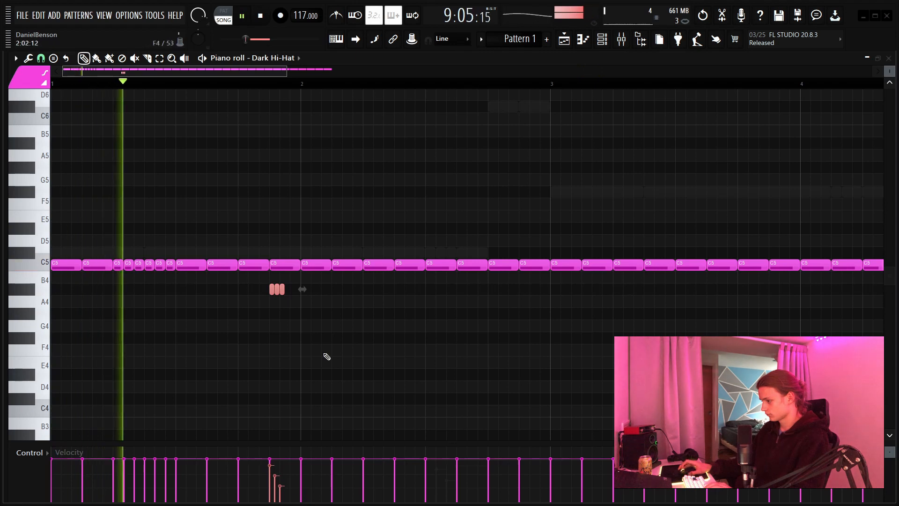
Step: Add a C#4 hi-hat at 1:01 and an F#4 at 2:01, and taper the velocities of the six-note roll in bar 1
key(space)
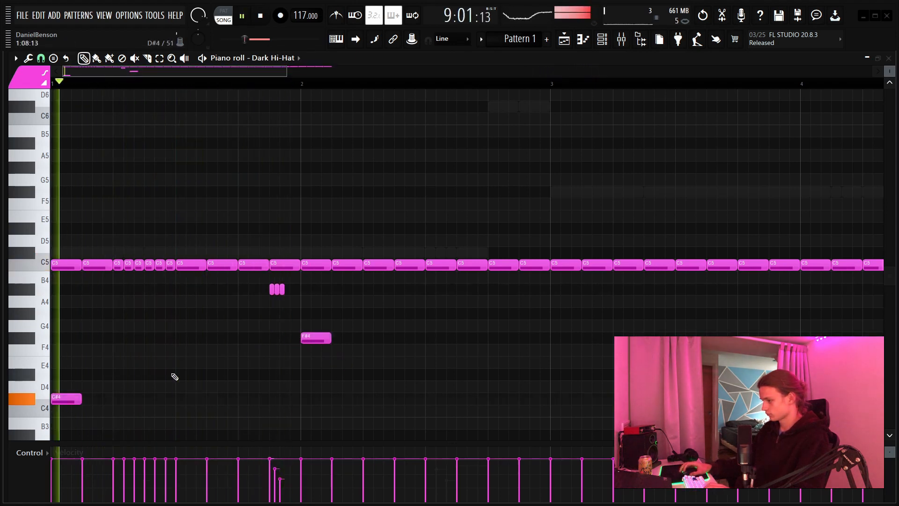
key(space)
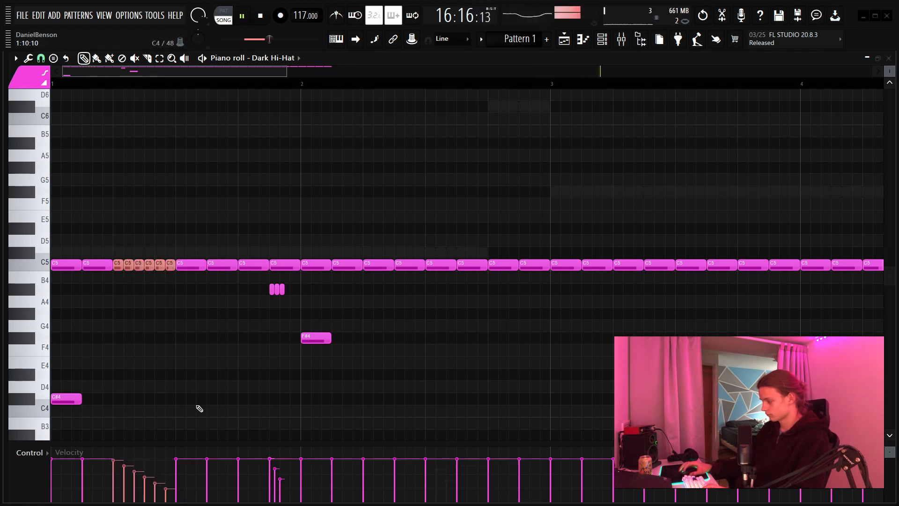
Step: Add an F#4 hi-hat at 2:05 and delete the C5 notes at 2:07 and 2:11
key(space)
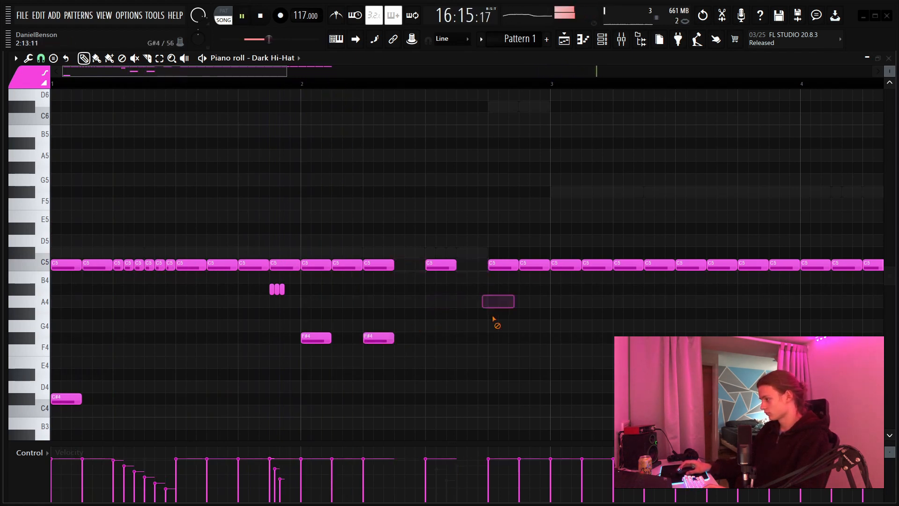
Step: Add six short, evenly spaced F#5 hi-hats from 2:13 to the end of bar 2 with gradually falling velocities
click(498, 192)
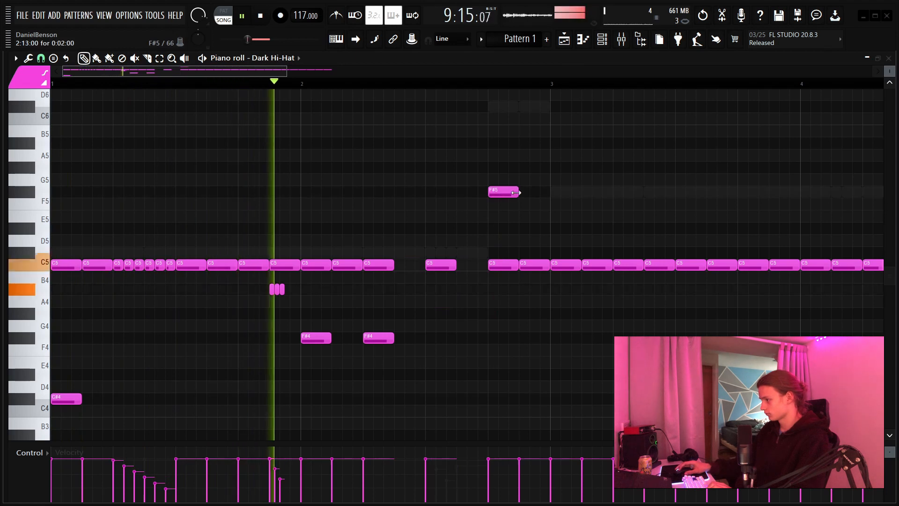
drag(515, 192, 493, 192)
click(501, 191)
click(511, 192)
click(522, 192)
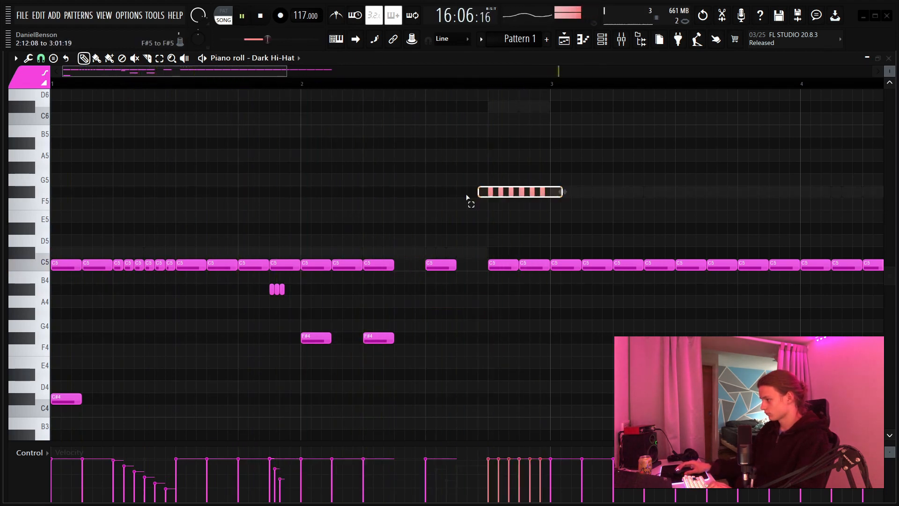
drag(537, 476, 542, 494)
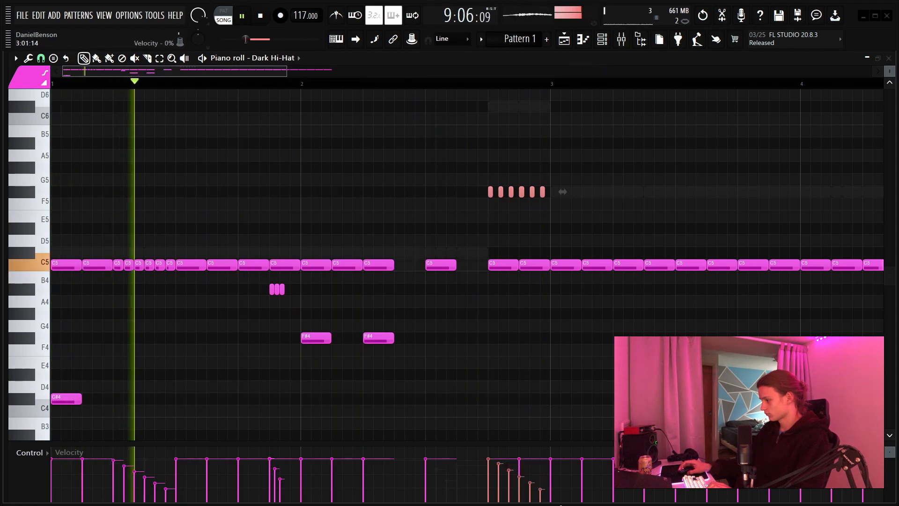
click(522, 389)
right_click(522, 390)
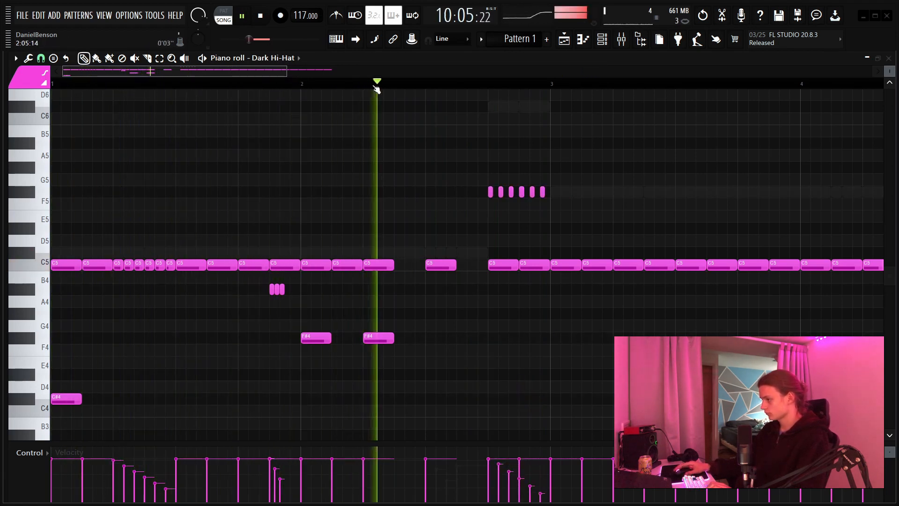
Step: Lower the six-note F#5 roll to D#5 and replace bars 3 and 4 with a copy of the hi-hats in bars 1 and 2
scroll(377, 87, down, 3)
right_click(287, 267)
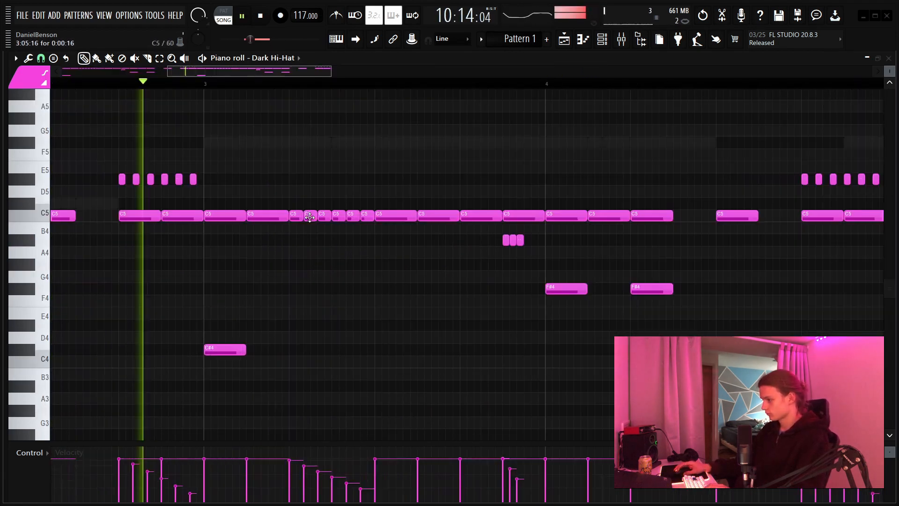
Step: Step the six-note roll at 3:05 down chromatically from C5 to G4 and lower the notes at 3:09 and 3:11 to F#4
key(space)
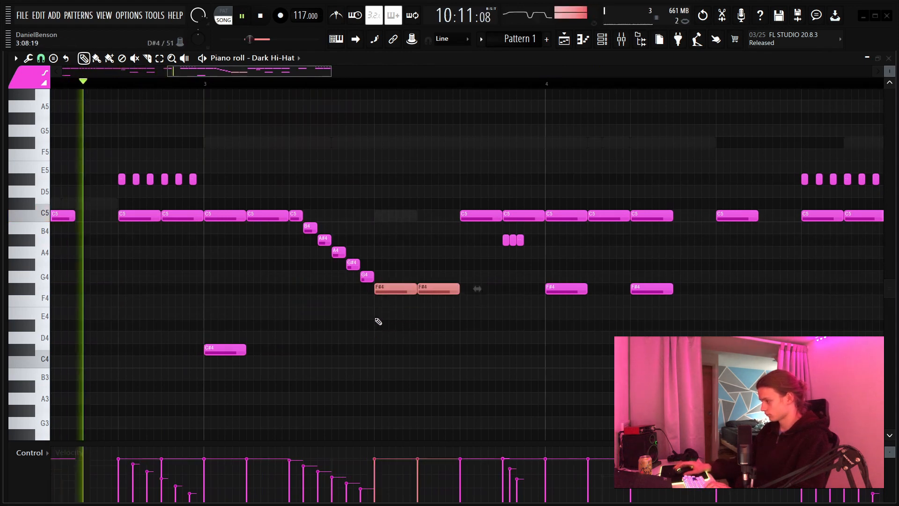
click(454, 325)
right_click(458, 329)
Step: Lower the C5 hi-hat at 3:13 an octave to C4 and split it into three short notes with falling velocity
ctrl+click(476, 217)
key(ctrl+Down)
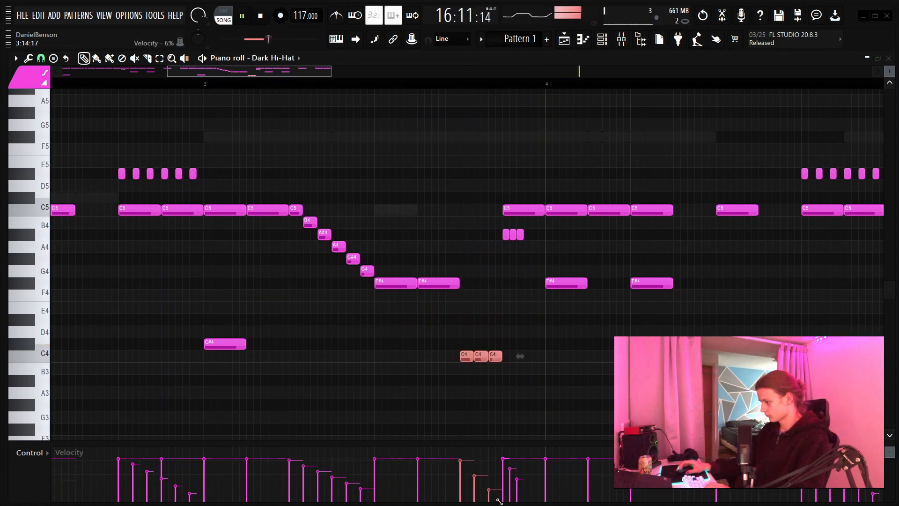
key(space)
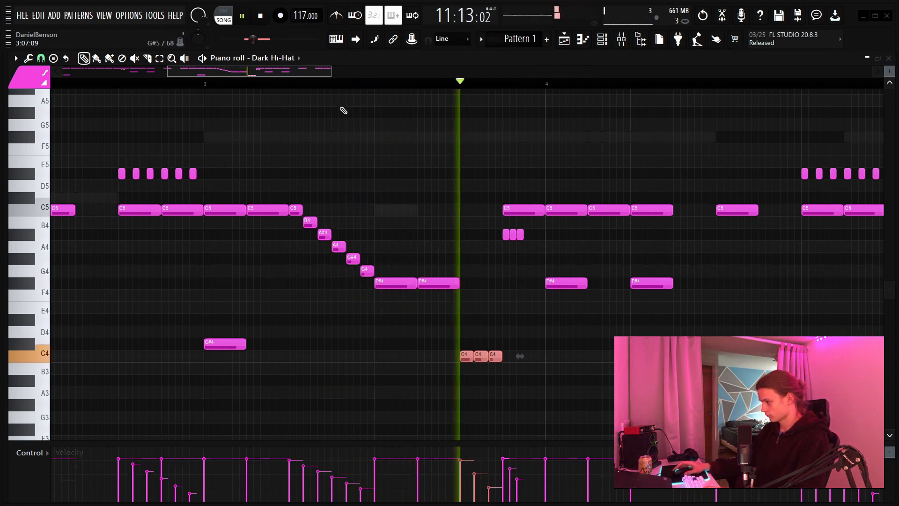
Step: Copy the three short C4 notes at 3:13 up to C5, keeping the originals, and clear the selection
click(538, 318)
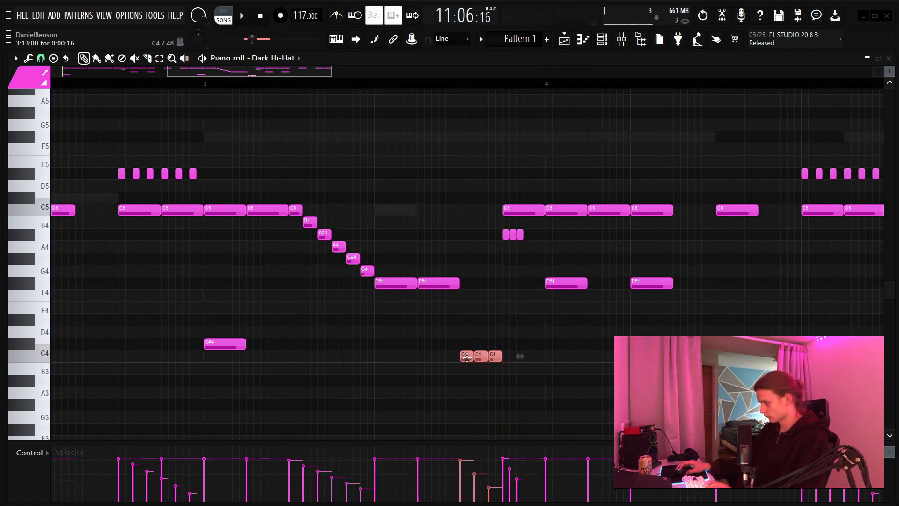
drag(465, 356, 465, 211)
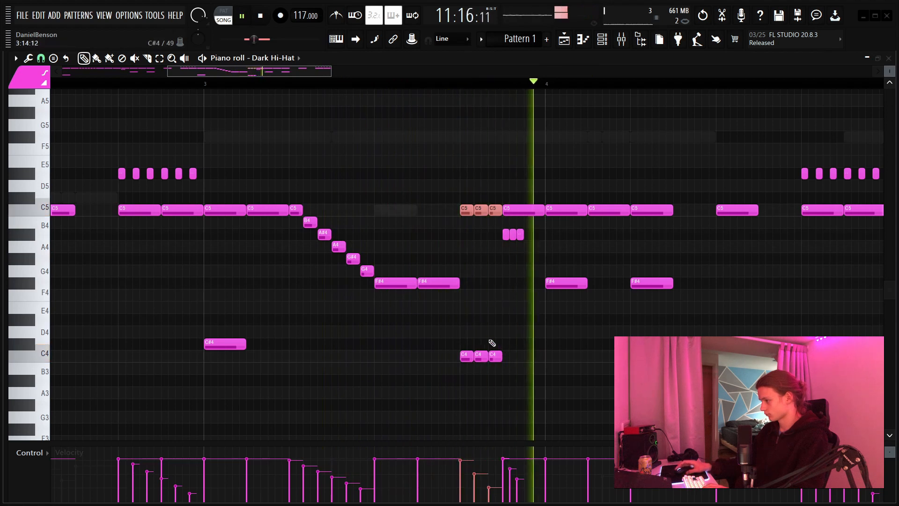
right_click(498, 320)
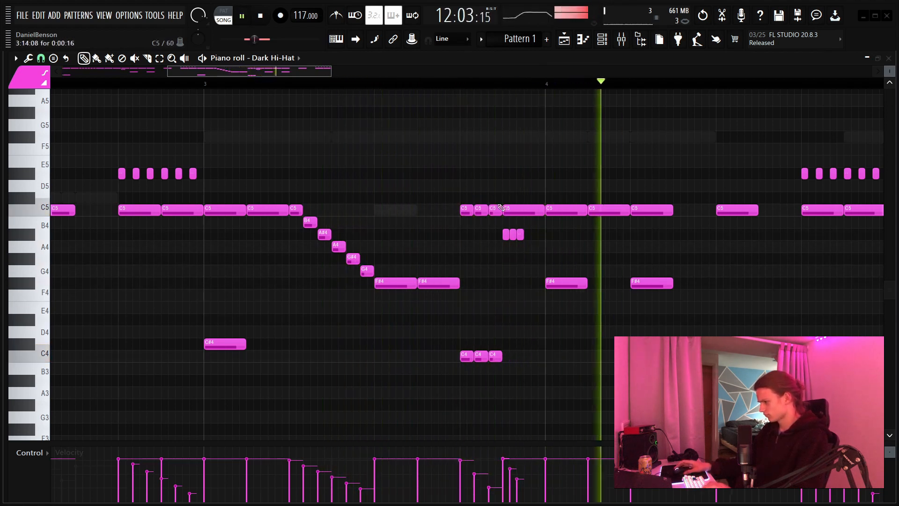
Step: Duplicate the whole four-bar hi-hat pattern into bars 5 to 8 and clear the selection
scroll(472, 92, down, 5)
drag(593, 133, 121, 486)
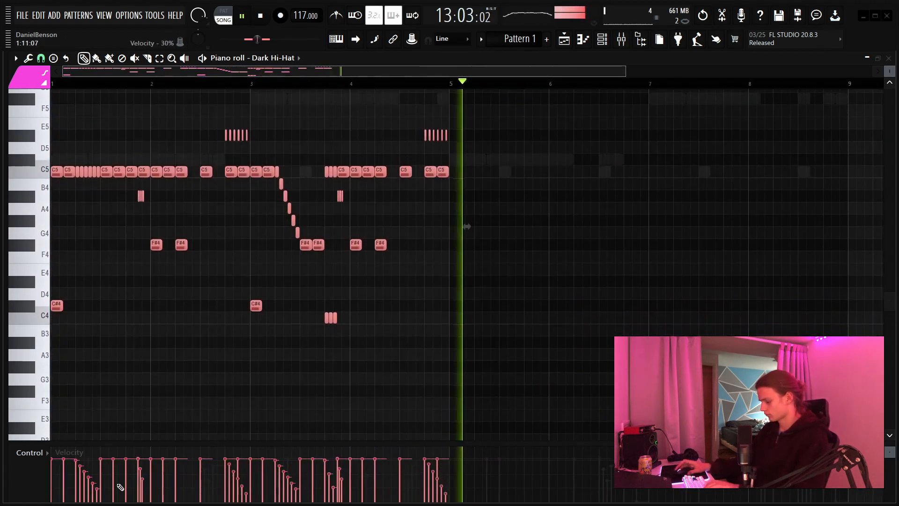
key(ctrl+b)
click(565, 299)
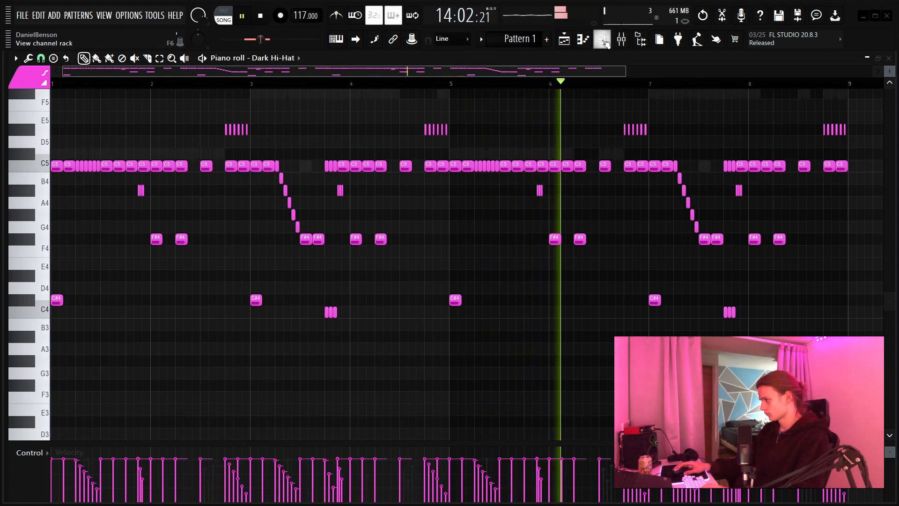
Step: Lower the Dark Hi-Hat channel volume slightly in the channel rack
key(F6)
drag(317, 260, 317, 265)
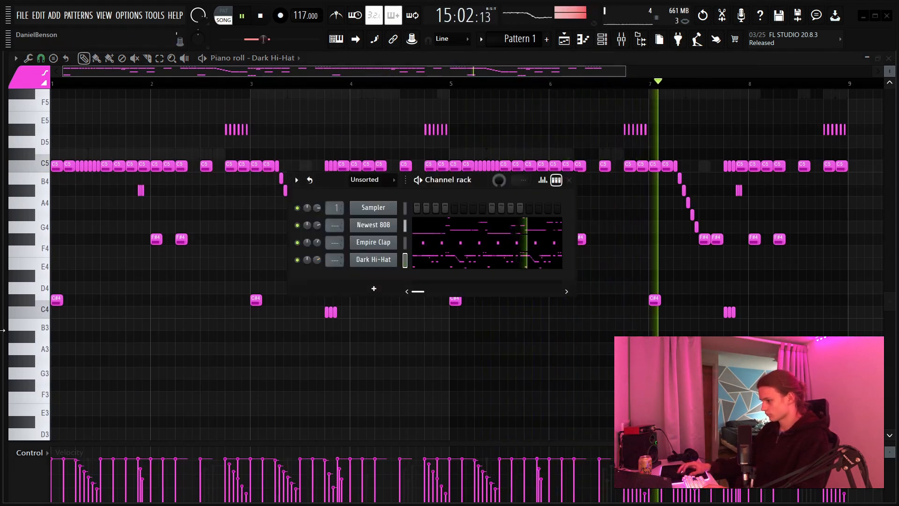
drag(4, 330, 329, 365)
scroll(70, 365, down, 12)
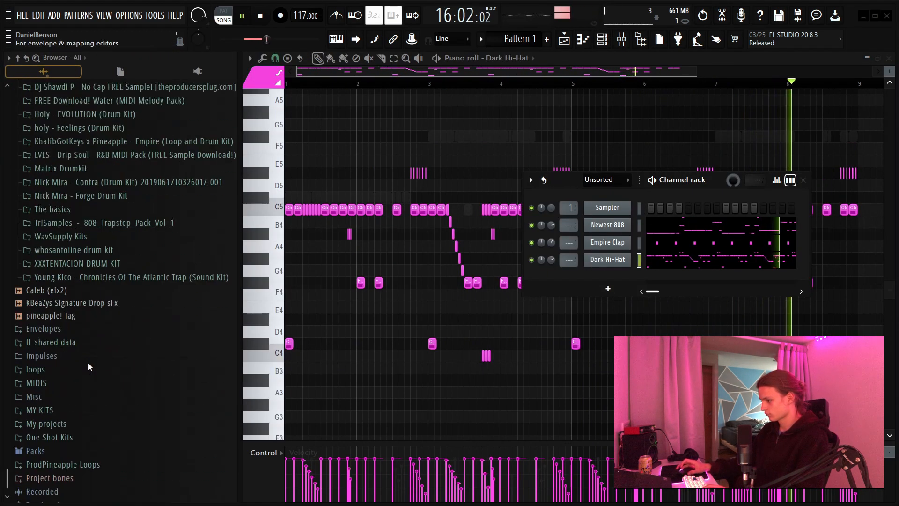
scroll(82, 360, up, 4)
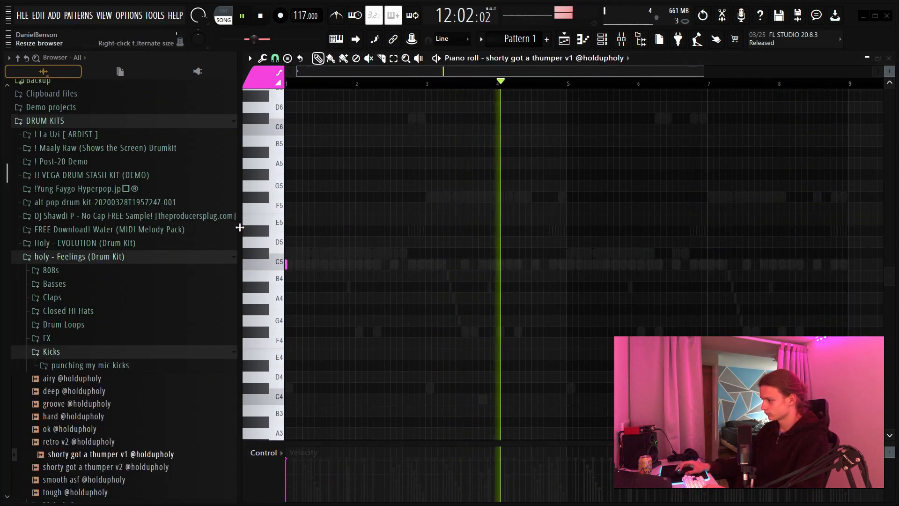
Step: Collapse the browser and add kick notes on C5 at 1:07, 2:09 and 2:15 after the existing first hit
drag(241, 225, 5, 224)
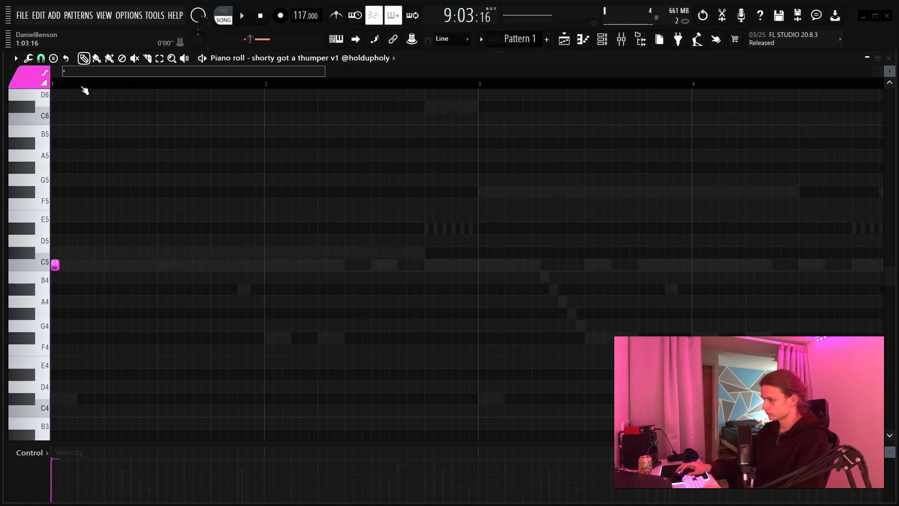
click(135, 265)
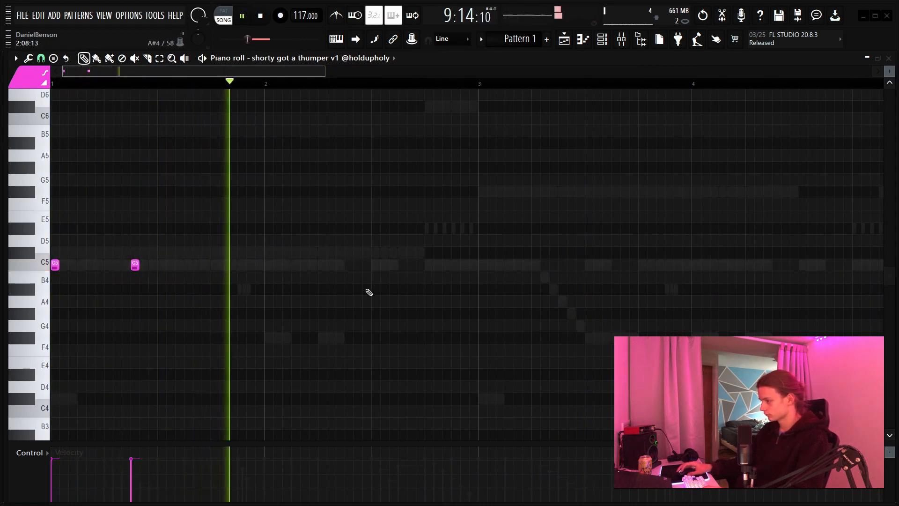
click(375, 267)
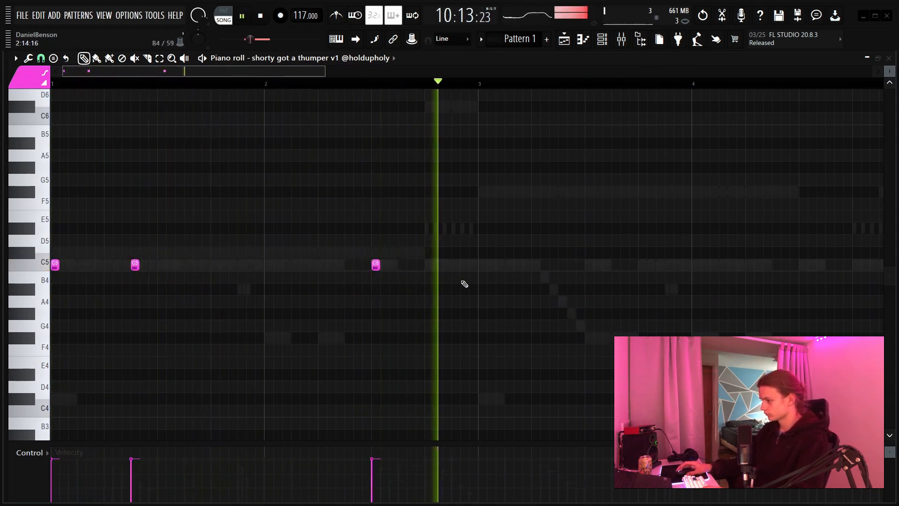
click(454, 266)
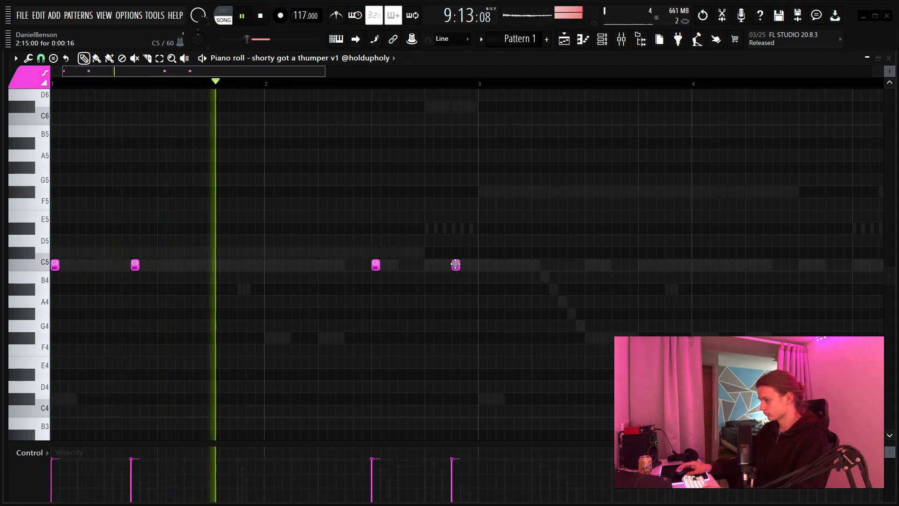
Step: Duplicate the two-bar kick pattern until it fills eight bars, clear the selection and restart playback
drag(480, 85, 51, 85)
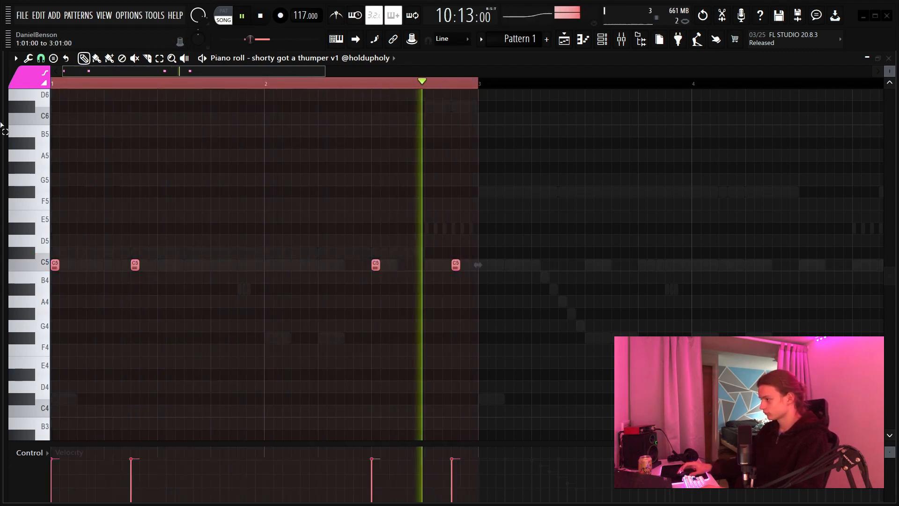
key(ctrl+b)
scroll(423, 89, down, 4)
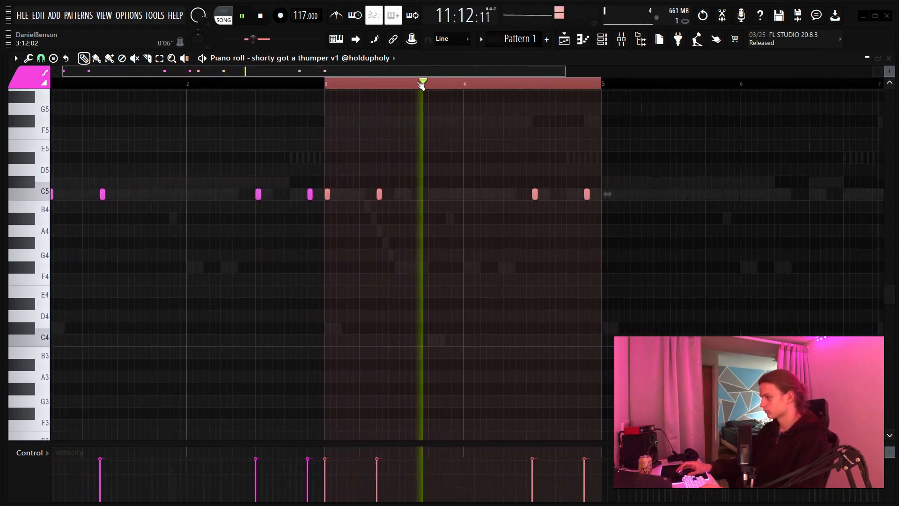
key(ctrl+a)
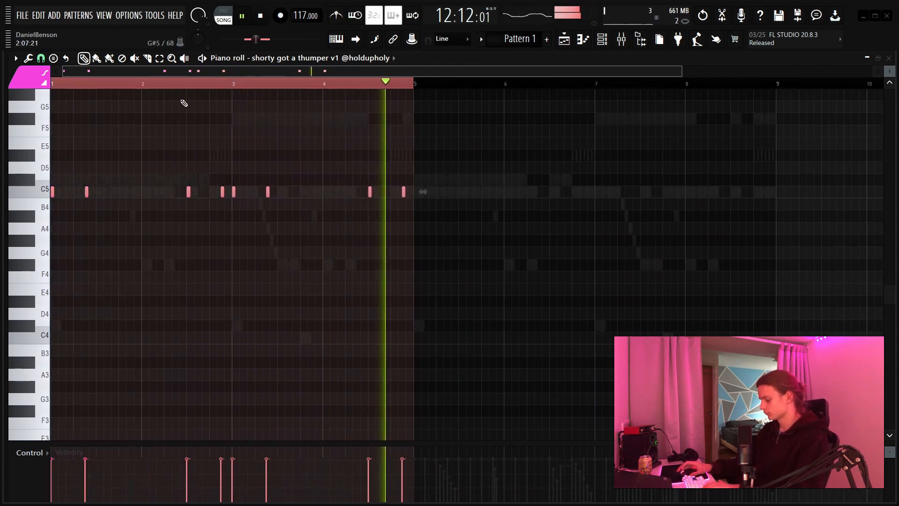
key(ctrl+b)
double_click(438, 84)
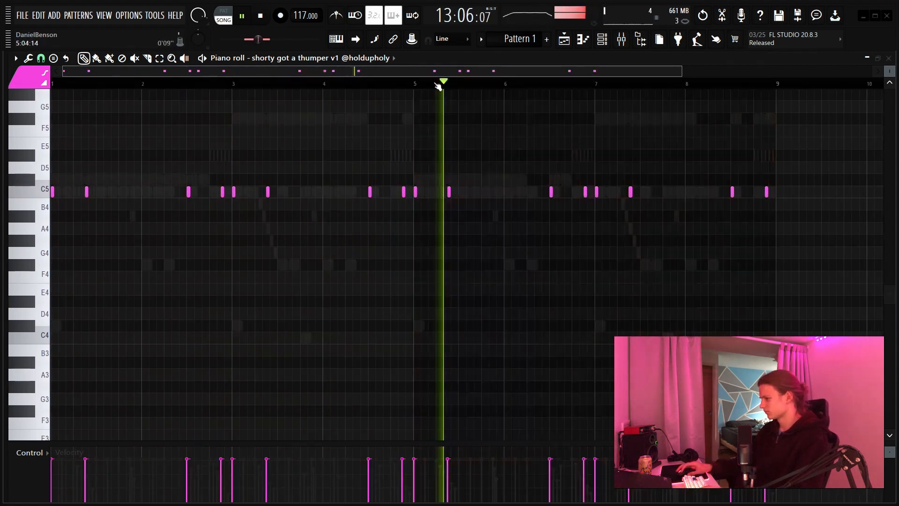
key(space)
key(space)
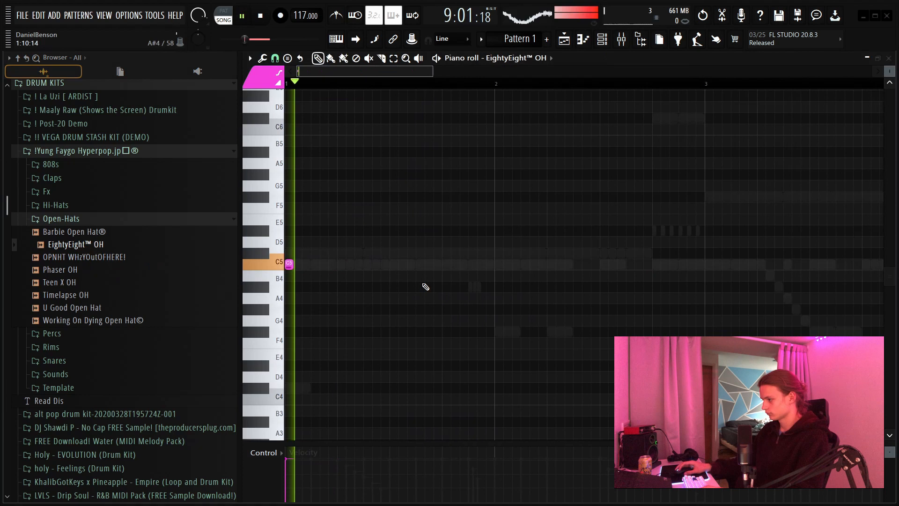
Step: Add an open-hat note on C5 at 1:13 and duplicate the two-bar open-hat pattern across eight bars
click(449, 266)
right_click(448, 266)
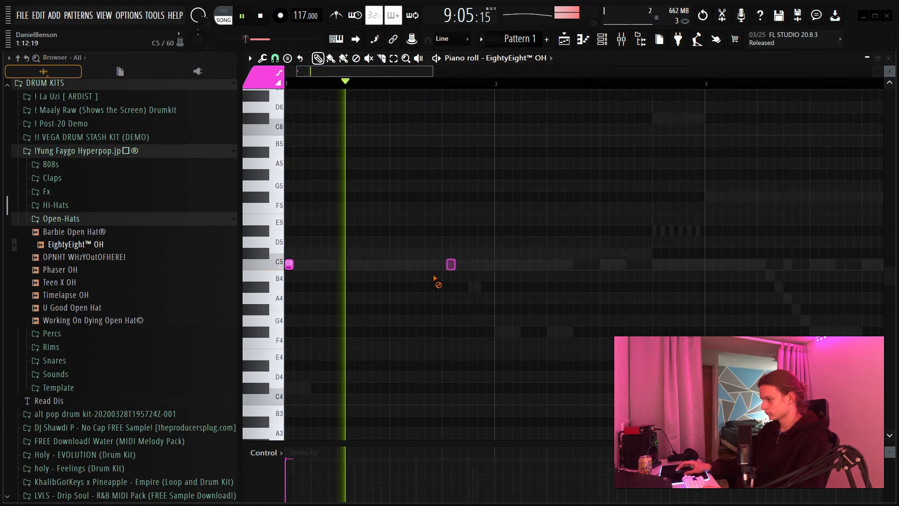
click(449, 267)
right_click(449, 268)
click(448, 265)
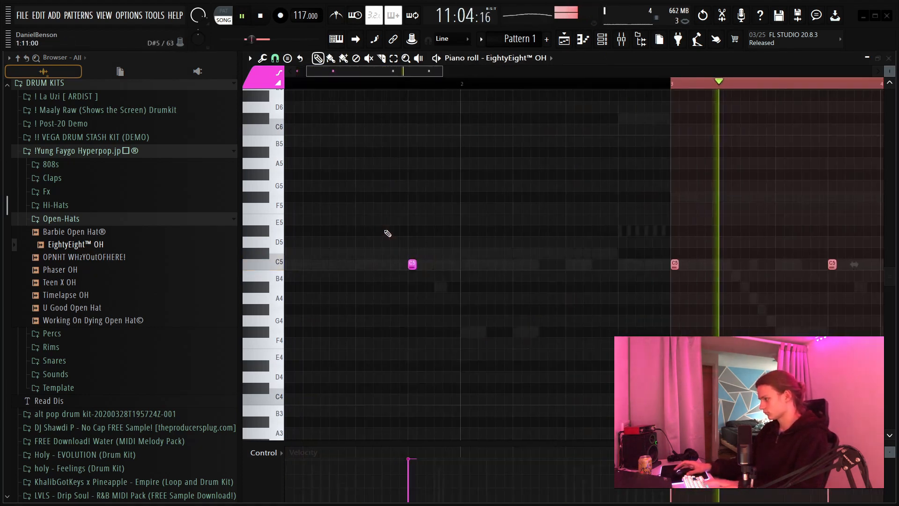
scroll(541, 93, down, 3)
key(ctrl+b)
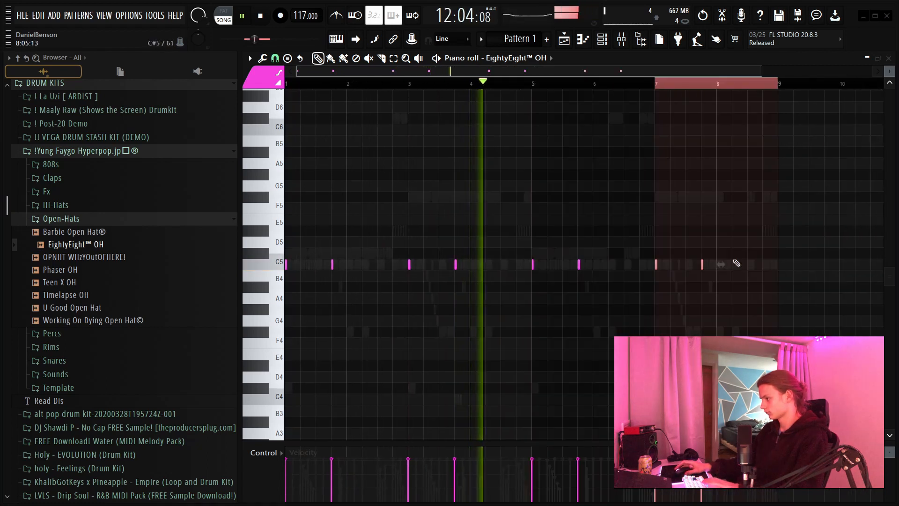
Step: Delete the open-hat notes at 5:13 and 7:13, and lower the EightyEight OH channel volume to about 52%
key(space)
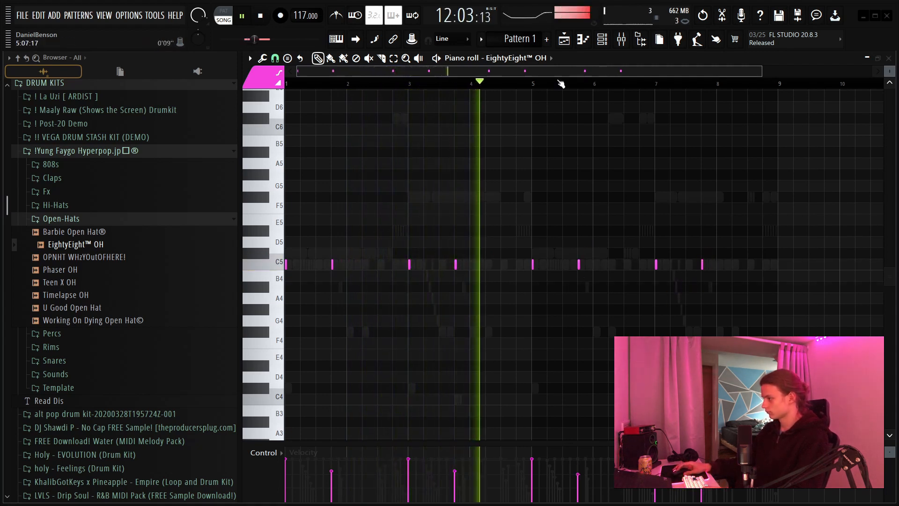
right_click(579, 264)
right_click(701, 265)
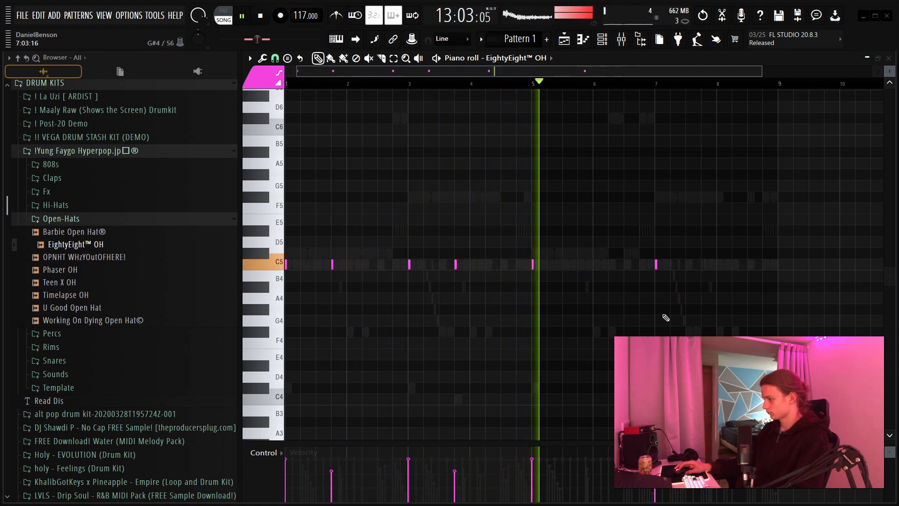
key(F6)
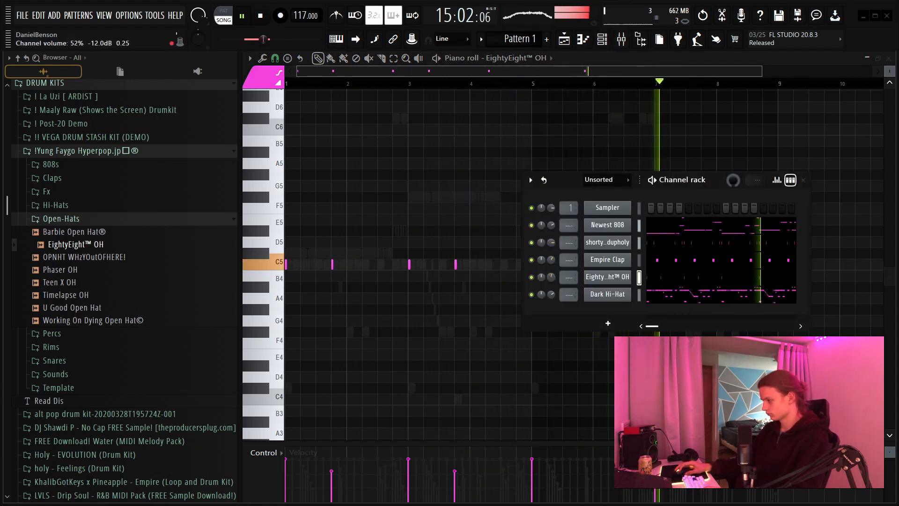
drag(551, 277, 551, 278)
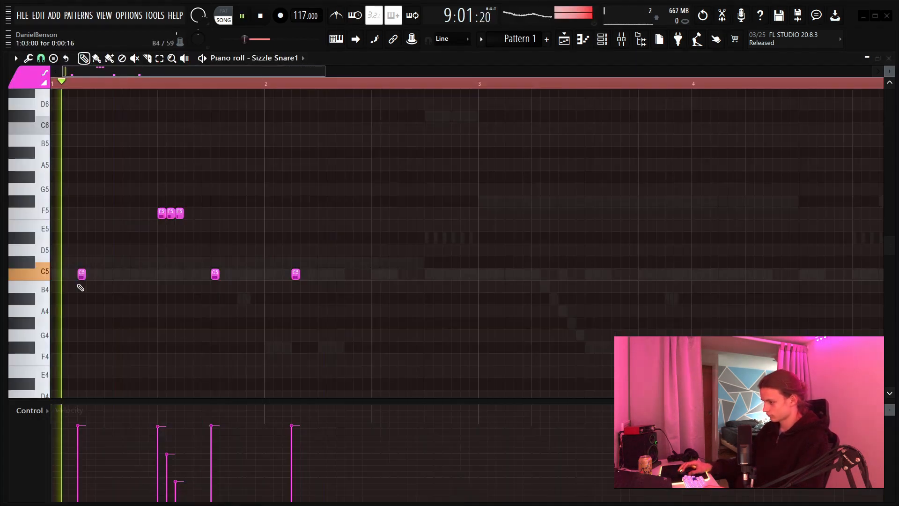
Step: Delete the three consecutive F5 notes in bar 1 of the Sizzle Snare1 pattern
click(179, 286)
right_click(179, 286)
key(space)
key(space)
right_click(161, 214)
right_click(171, 213)
right_click(180, 213)
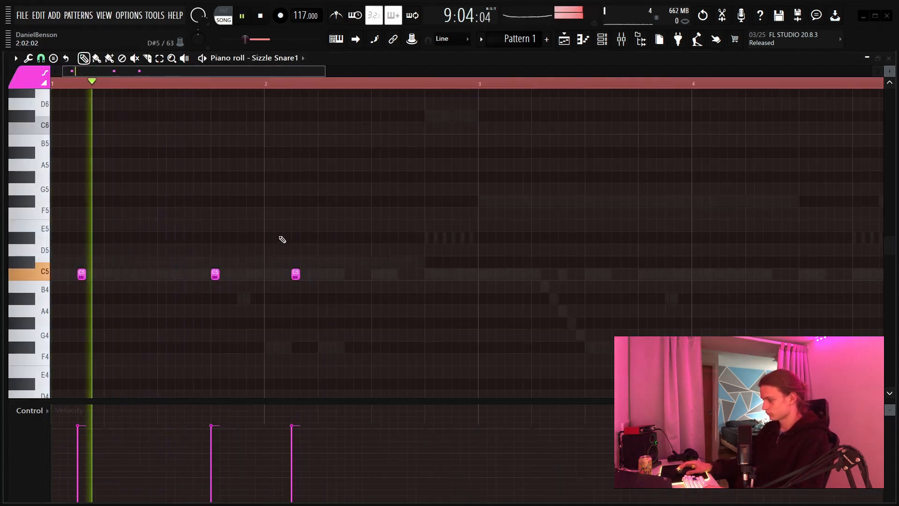
Step: Clear the time selection and delete the three remaining C5 notes from the Sizzle Snare1 pattern
scroll(239, 88, down, 3)
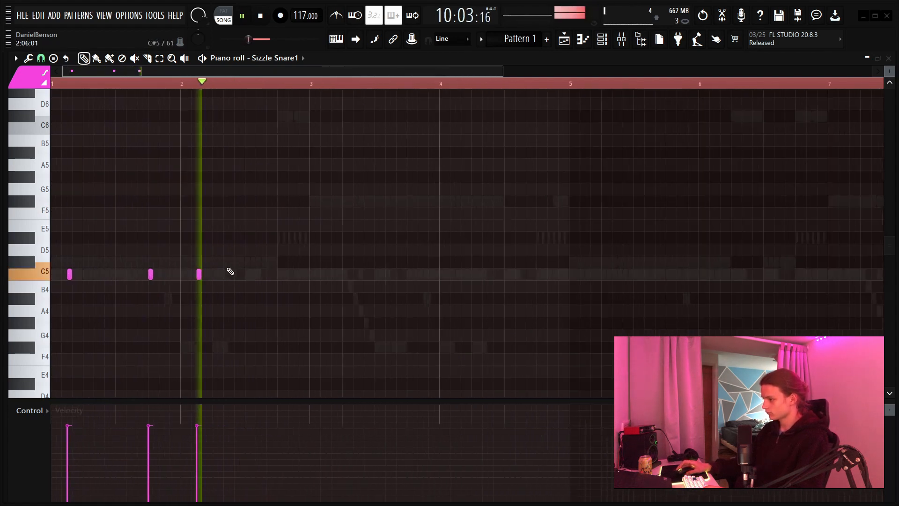
key(space)
click(179, 87)
key(space)
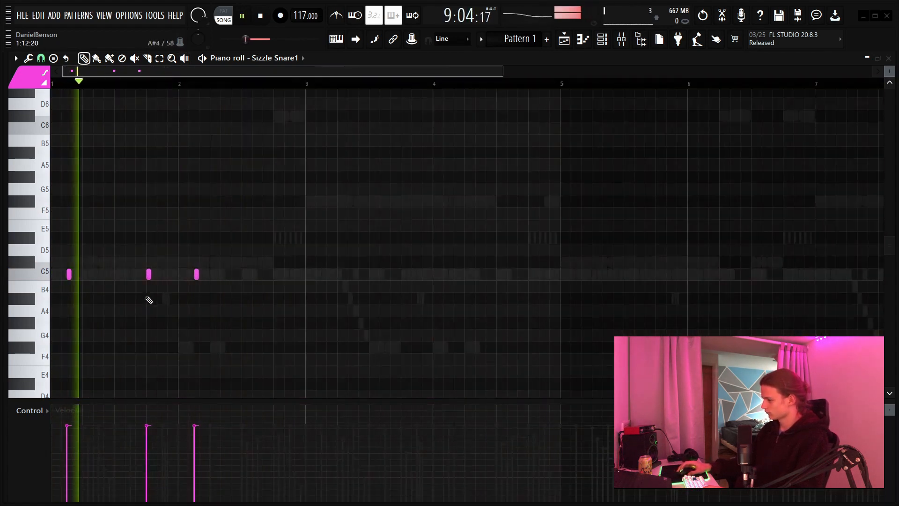
key(space)
right_click(70, 274)
key(space)
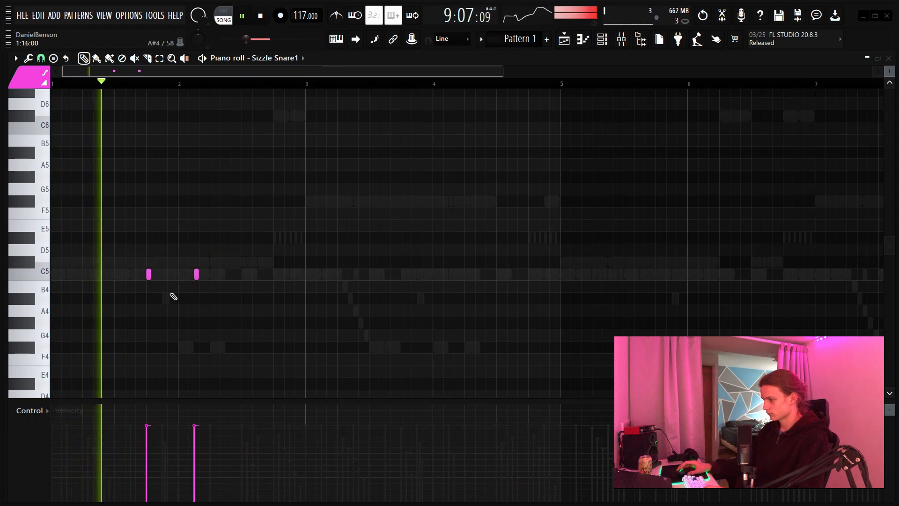
right_click(196, 274)
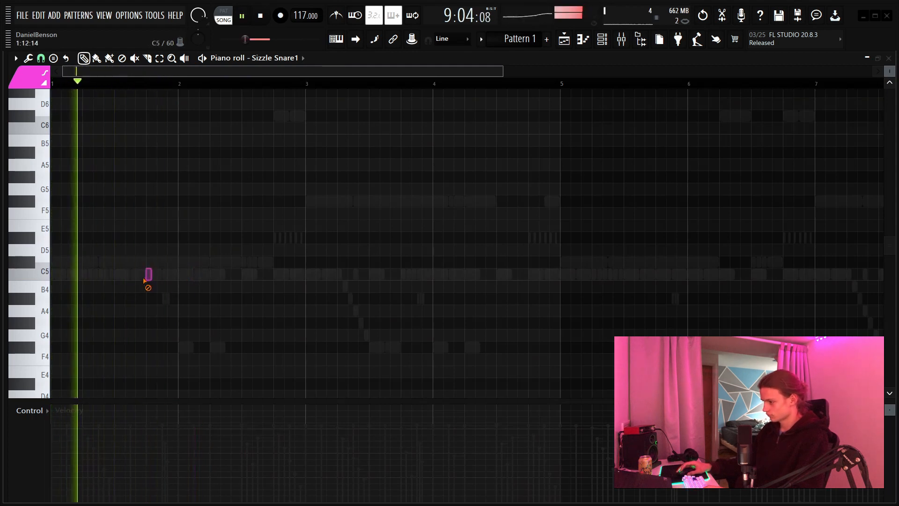
right_click(149, 274)
Step: Place Sizzle Snare1 notes on C5 at 1:15 and 2:15
click(160, 275)
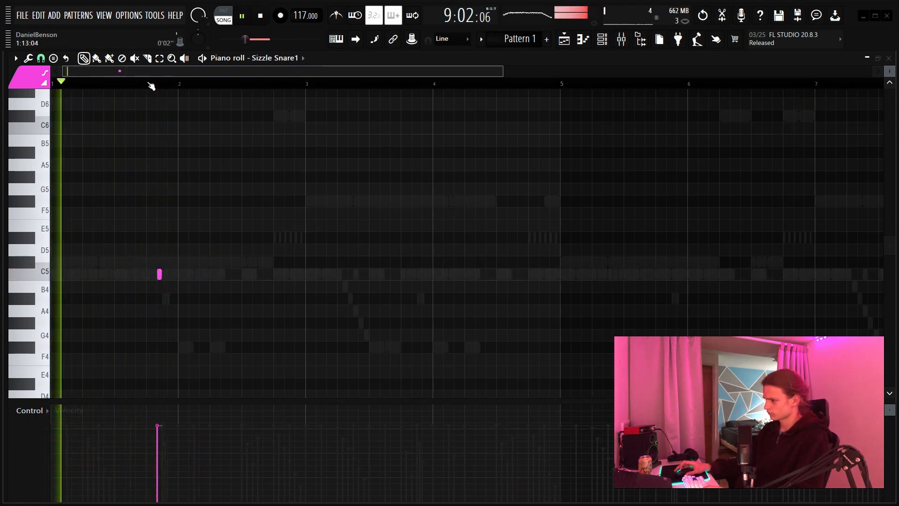
scroll(151, 86, up, 6)
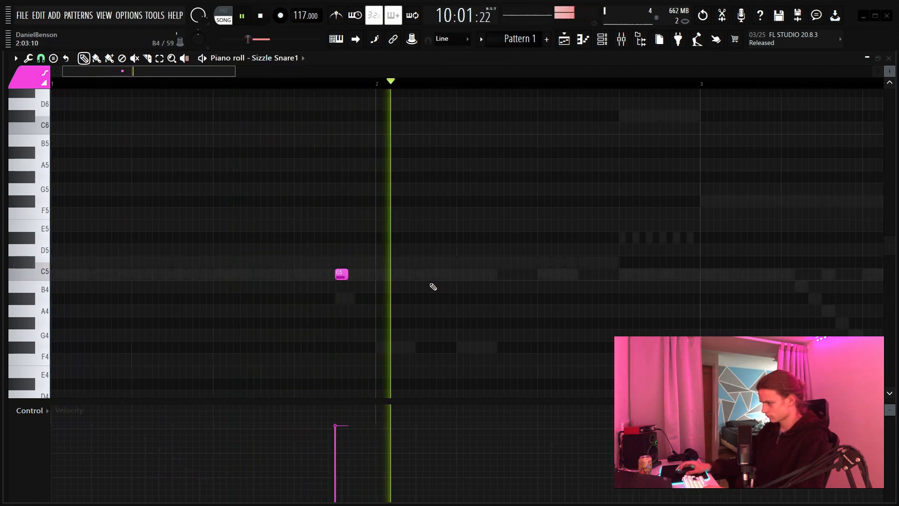
click(661, 274)
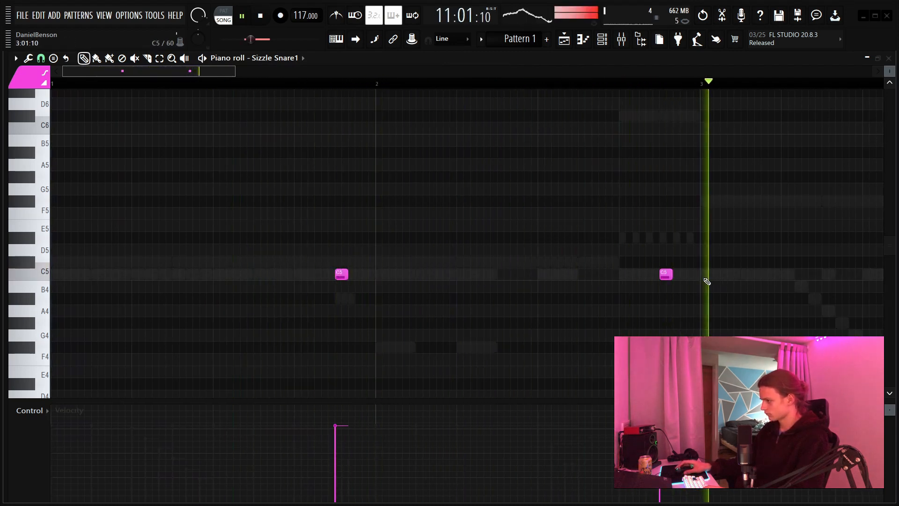
Step: Duplicate the two-bar snare pattern three times to fill eight bars and clear the selection
scroll(583, 83, down, 2)
key(space)
key(ctrl+a)
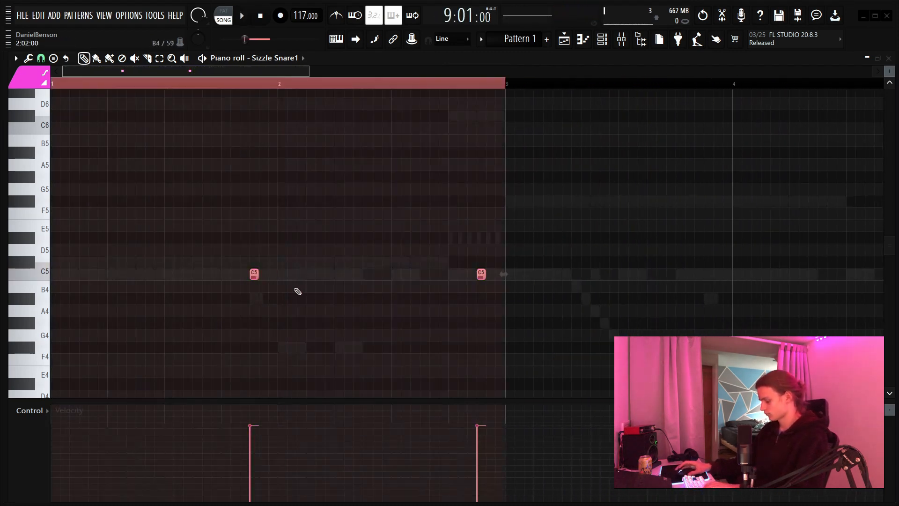
key(ctrl+b)
key(ctrl+b)
key(ctrl+b)
key(space)
scroll(531, 87, down, 5)
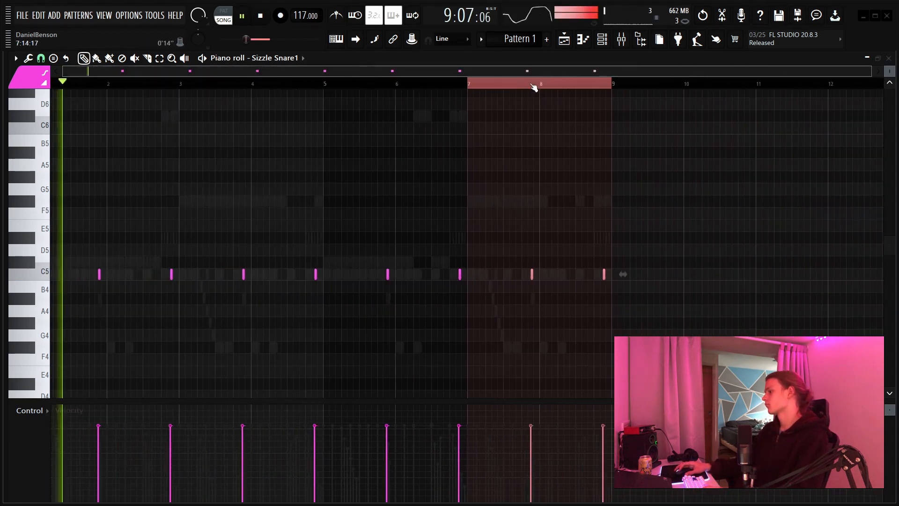
drag(533, 85, 4, 159)
Step: Lower the Sizzle Snare1 channel volume to about 44% in the channel rack
key(F6)
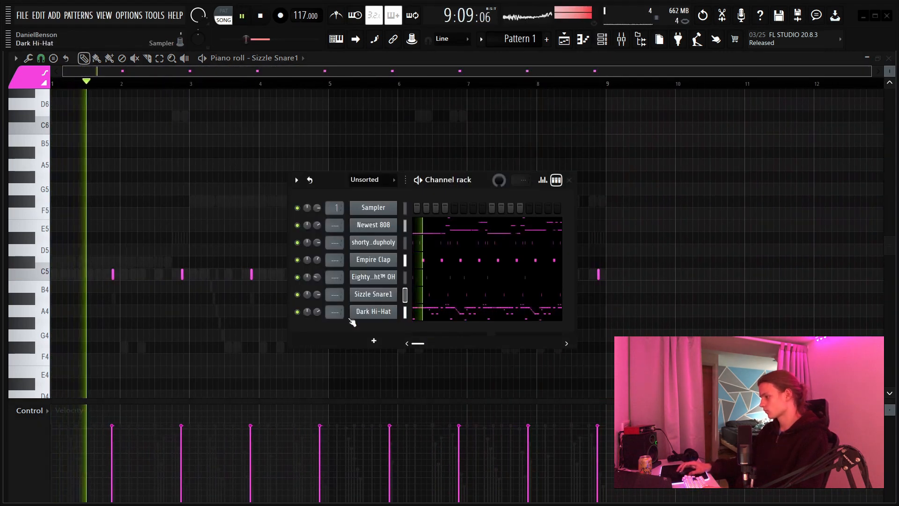
drag(320, 293, 319, 295)
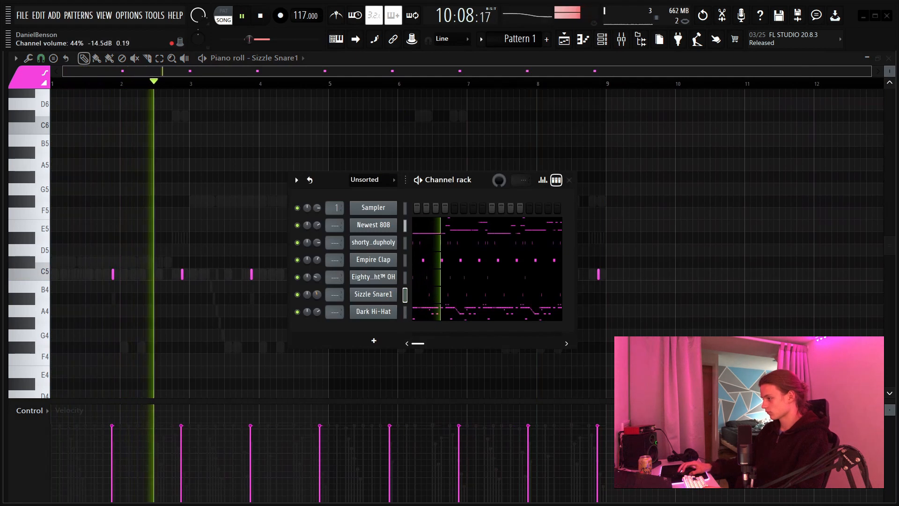